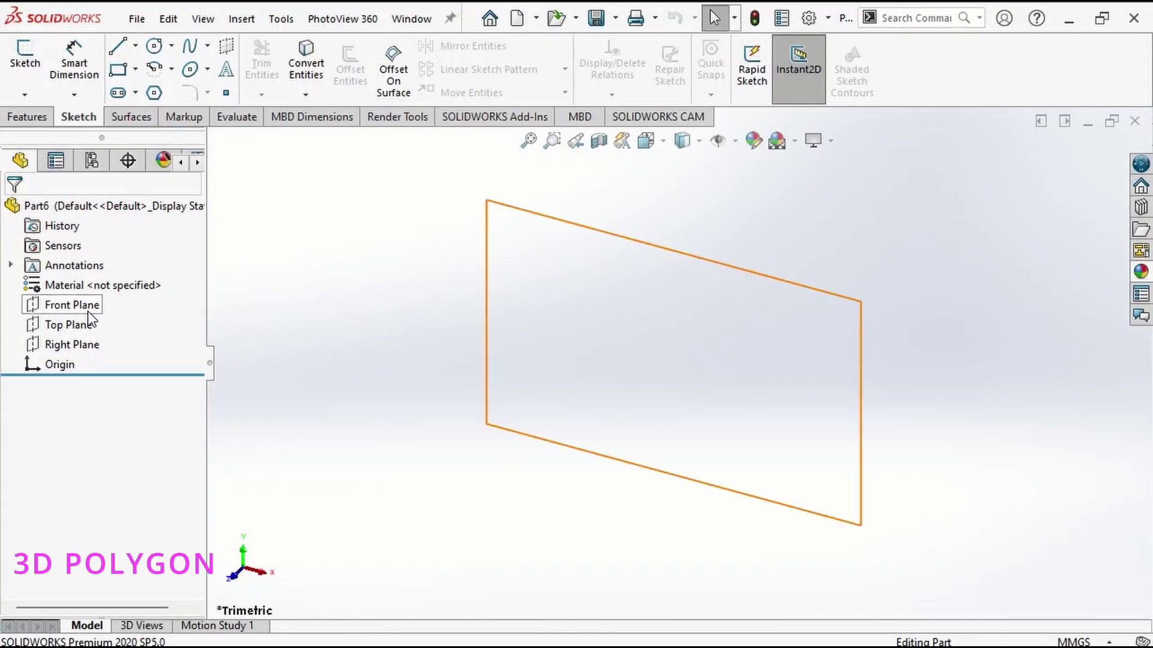
Start a sketch on the Front Plane and draw a vertical construction line about 89 mm long upward from the origin.
{"action": "left_click", "coordinate": [72, 305]}
{"action": "left_click", "coordinate": [103, 283]}
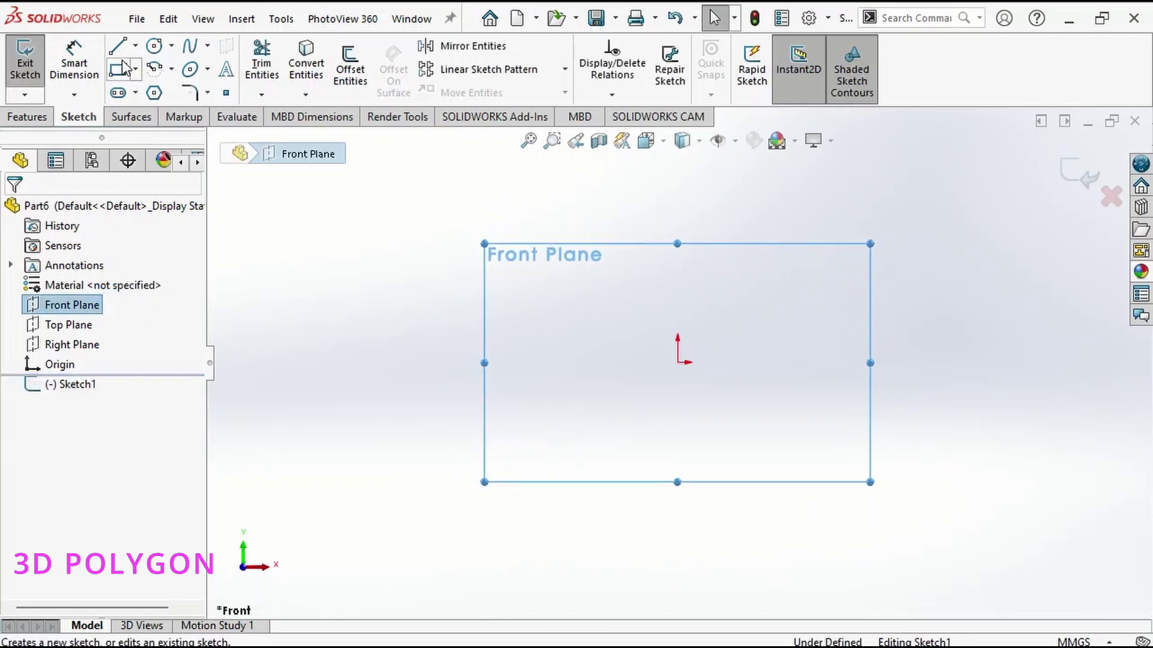
{"action": "left_click", "coordinate": [135, 46]}
{"action": "left_click", "coordinate": [156, 90]}
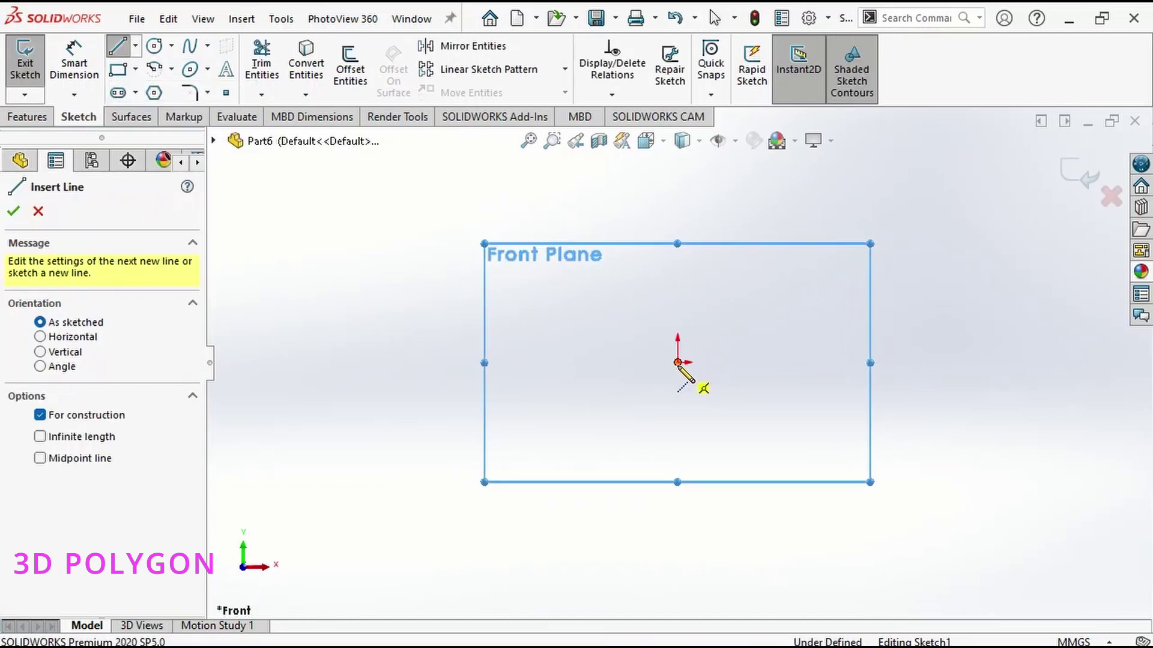
{"action": "left_click", "coordinate": [678, 362]}
{"action": "left_click", "coordinate": [678, 170]}
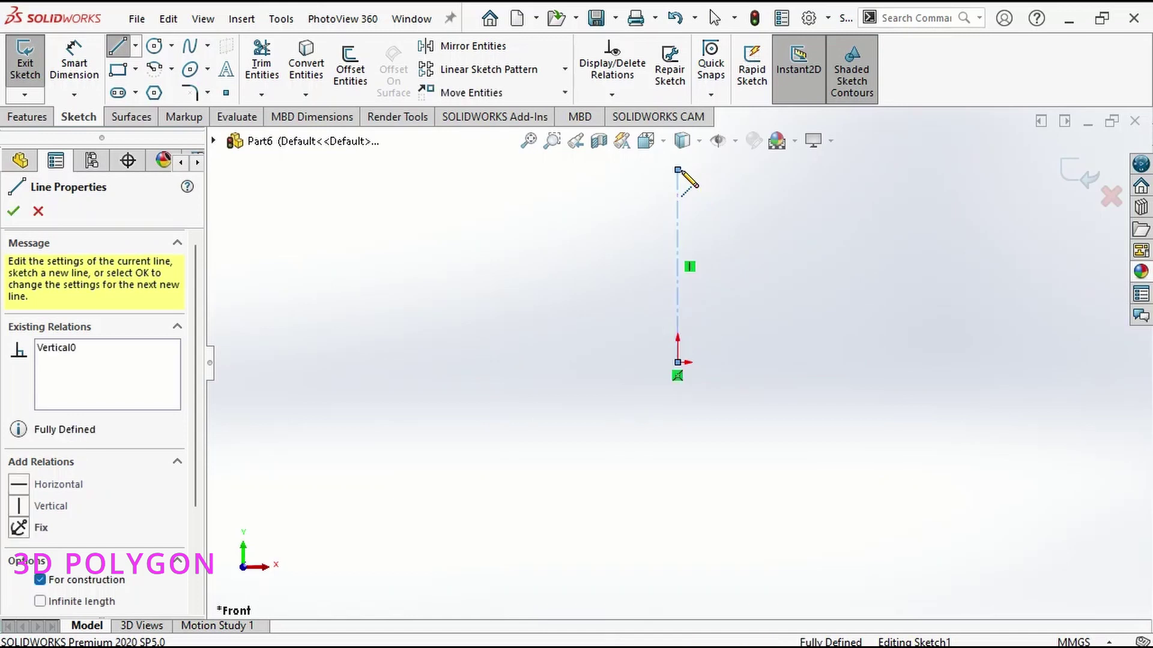
{"action": "key", "text": "Escape"}
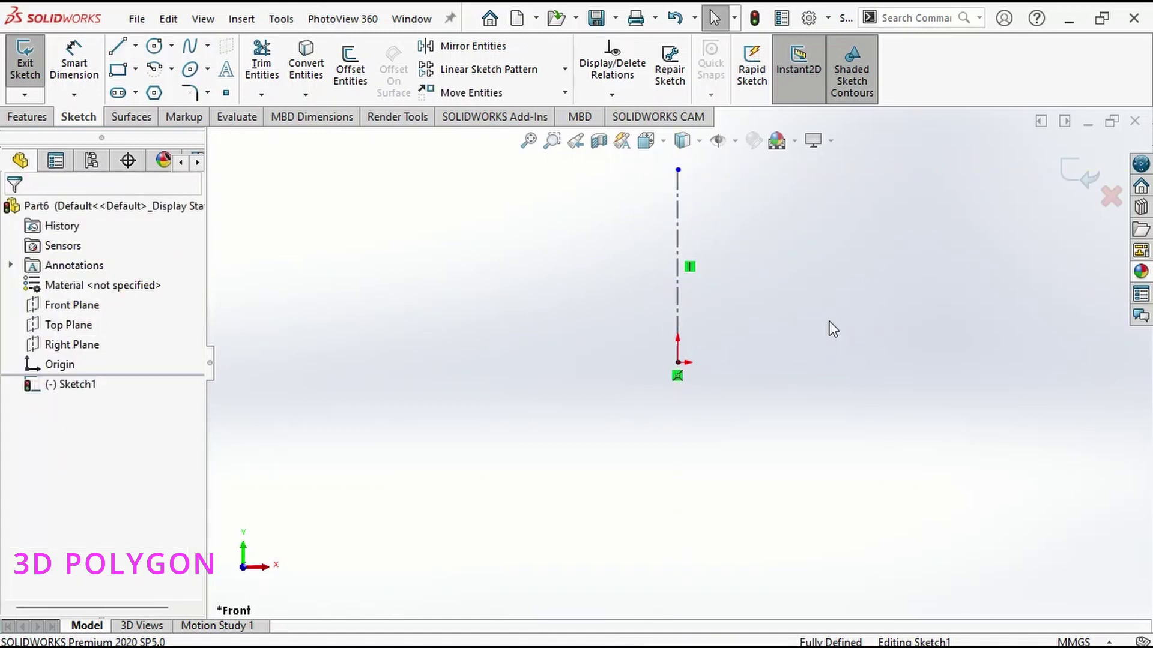
Dimension the vertical construction line's length at 250 mm.
{"action": "key", "text": "d"}
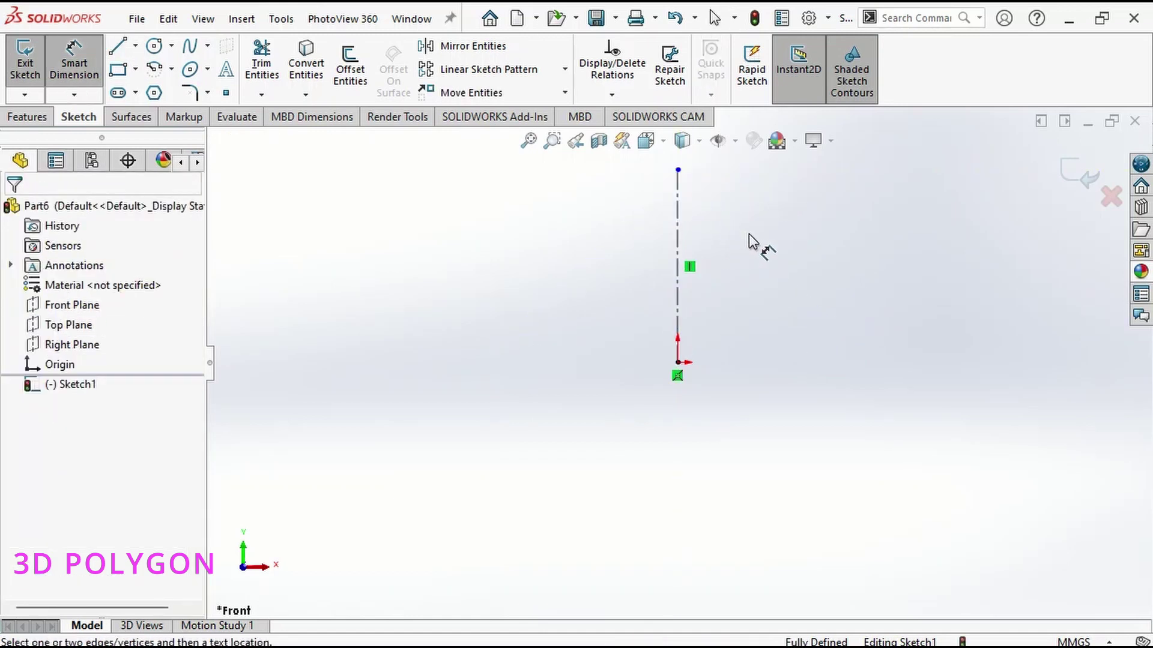
{"action": "left_click", "coordinate": [678, 246]}
{"action": "left_click", "coordinate": [790, 257]}
{"action": "type", "text": "2"}
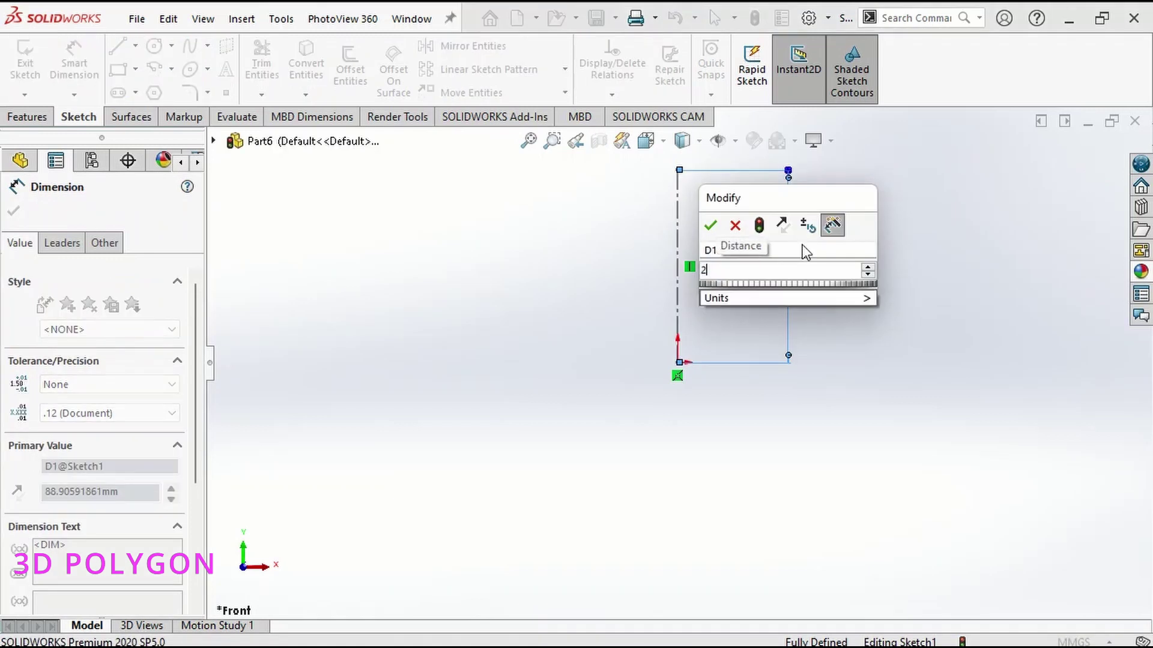
{"action": "type", "text": "50"}
{"action": "key", "text": "Return"}
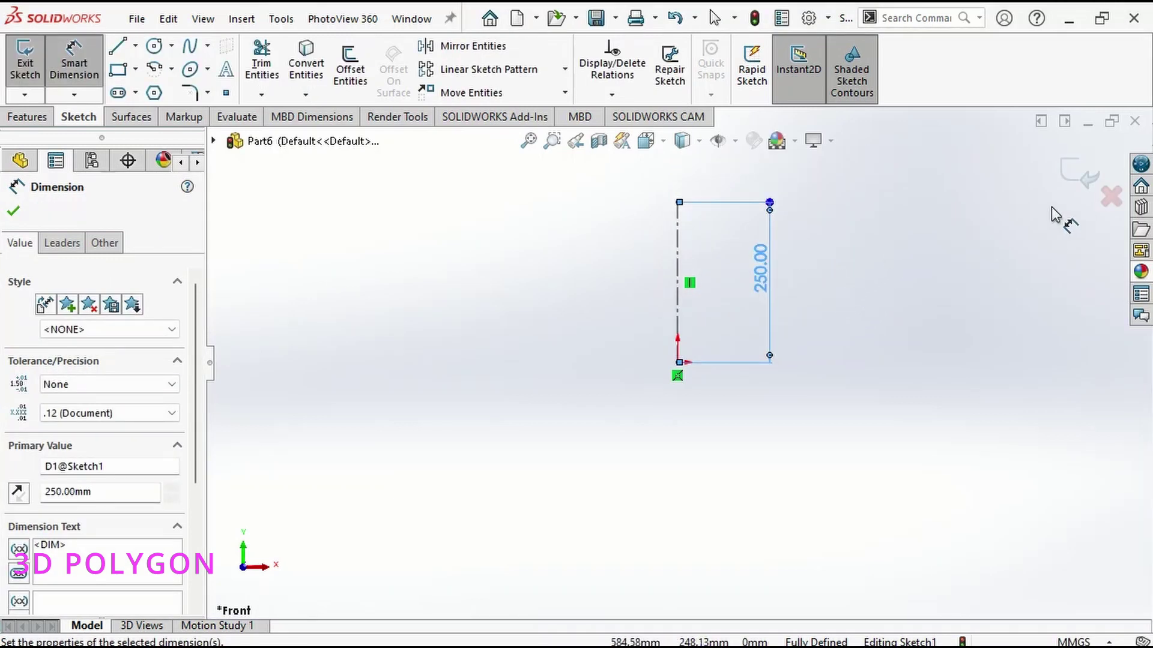
{"action": "key", "text": "Escape"}
Insert the image hmgoepprod from the Vase folder into the sketch as a sketch picture.
{"action": "left_click", "coordinate": [281, 19]}
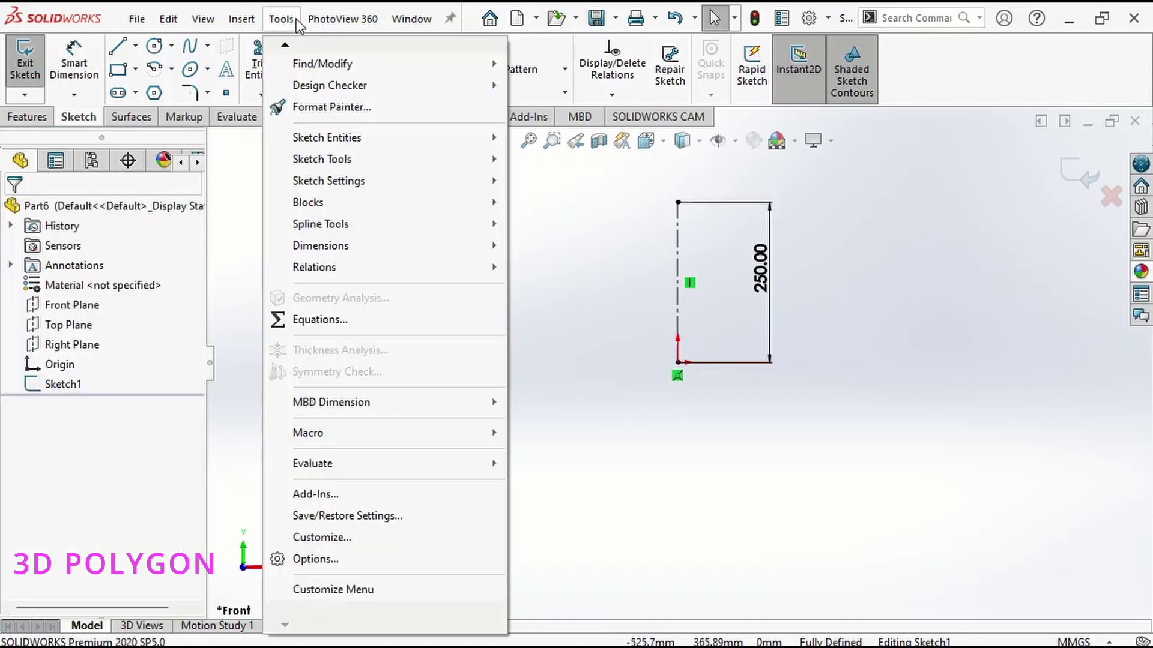
{"action": "mouse_move", "coordinate": [340, 163]}
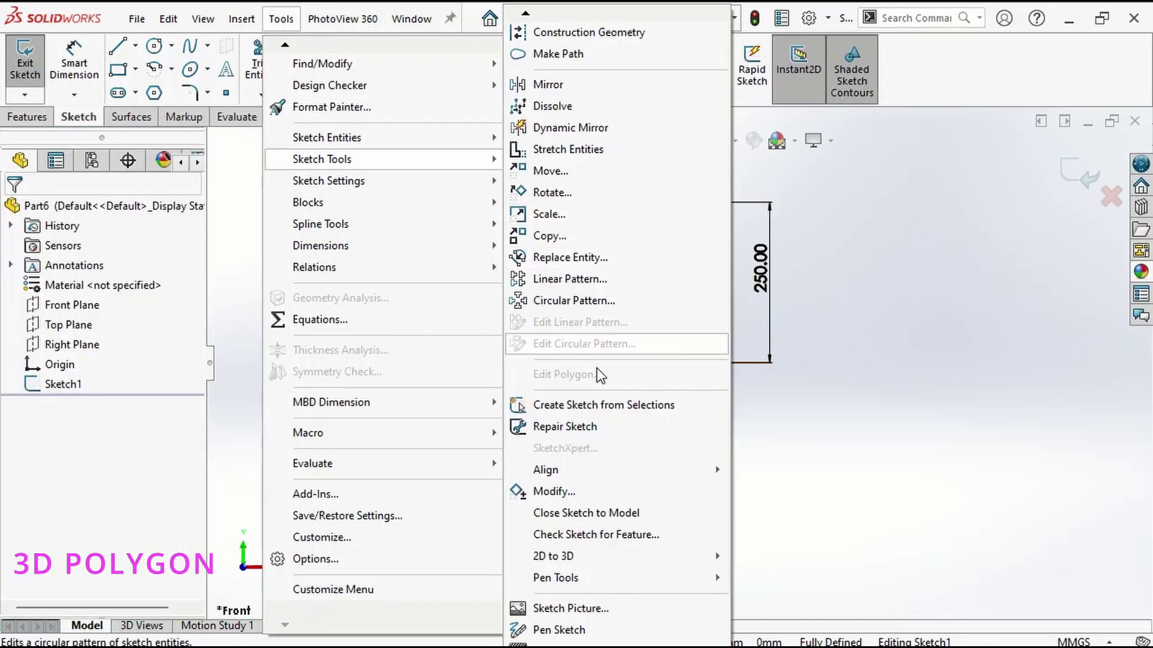
{"action": "left_click", "coordinate": [570, 609]}
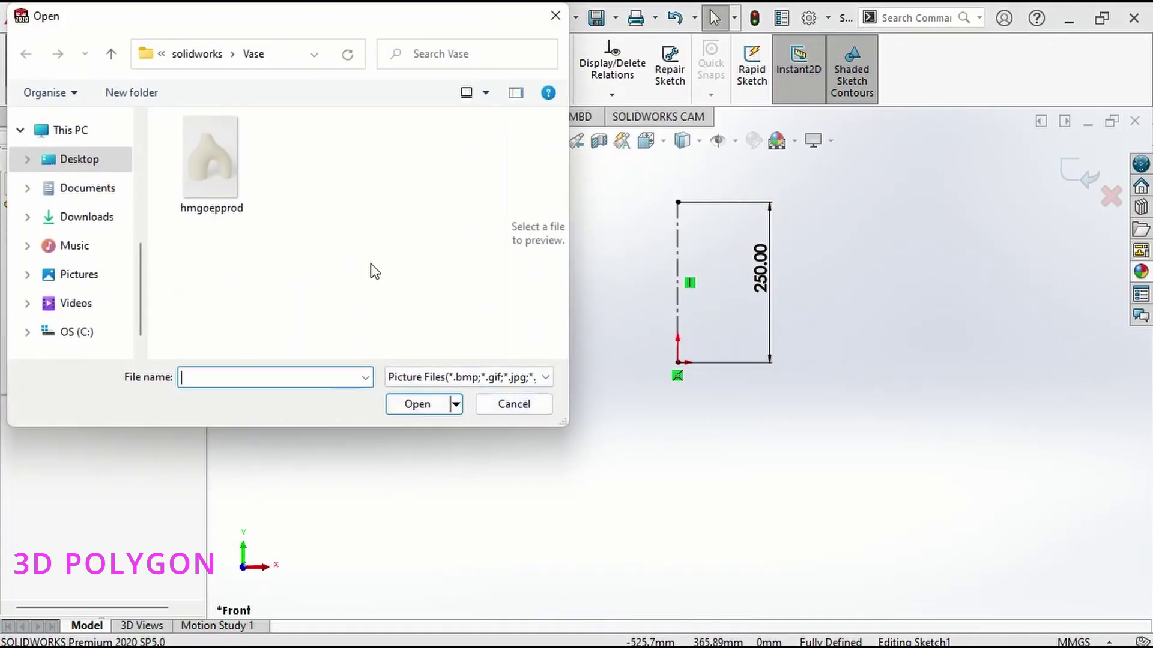
{"action": "left_click", "coordinate": [198, 162]}
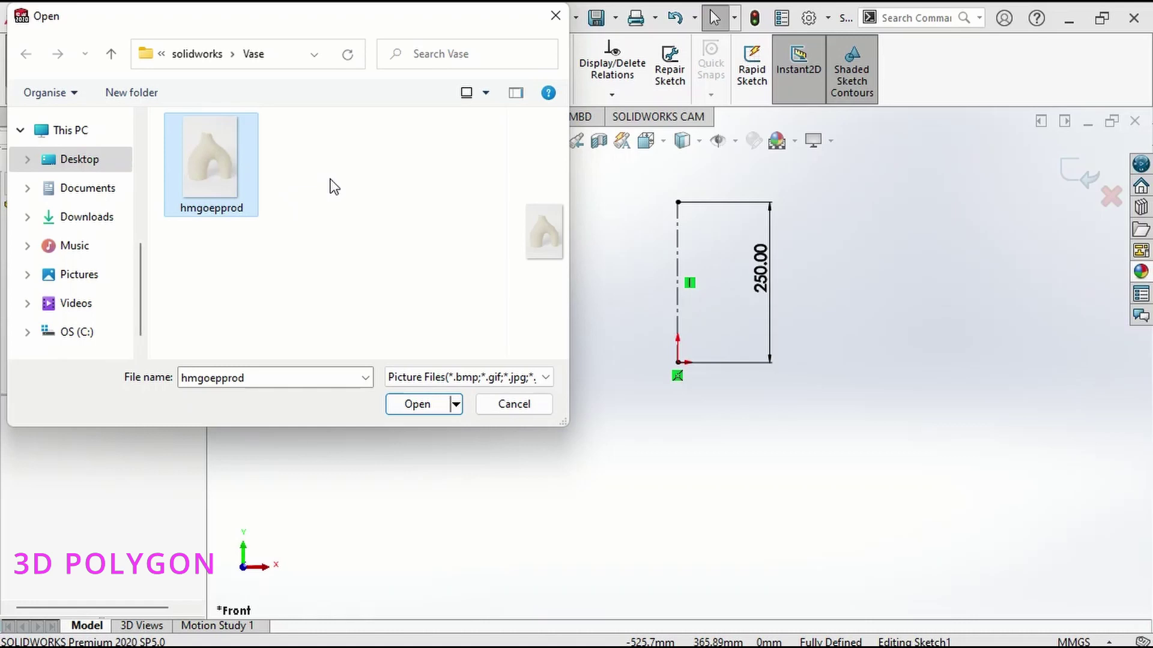
{"action": "left_click", "coordinate": [419, 404]}
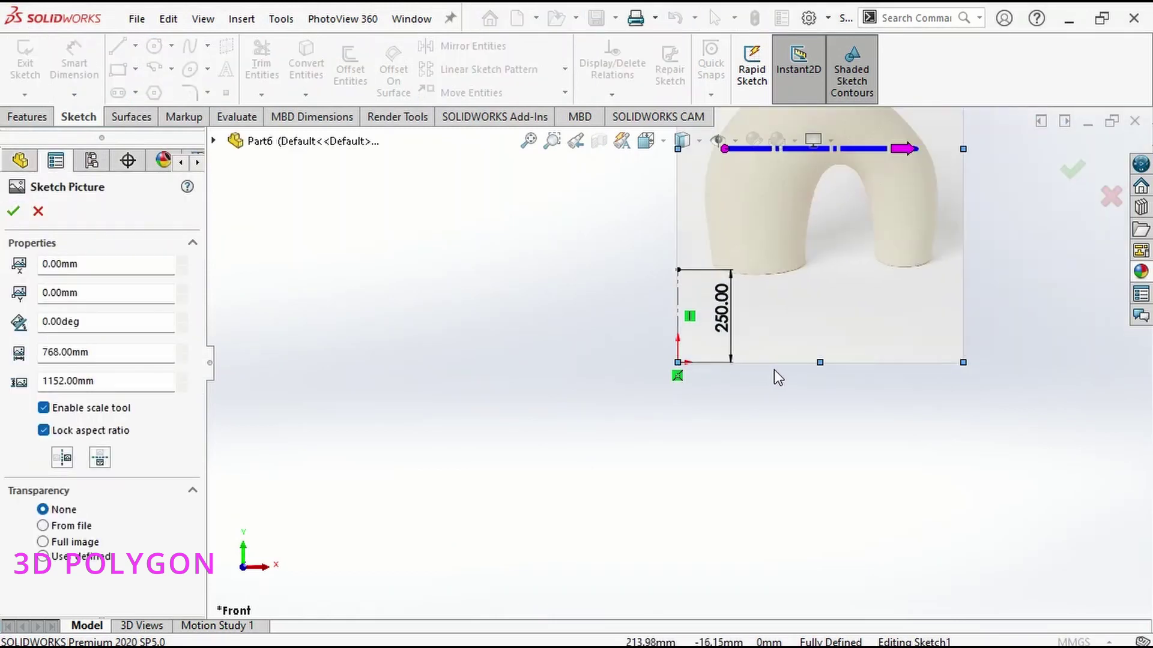
Shrink the vase picture to about 255 mm wide by 382 mm high, with its lower corner near the origin.
{"action": "scroll", "coordinate": [774, 371], "scroll_direction": "up", "scroll_amount": 3}
{"action": "scroll", "coordinate": [786, 304], "scroll_direction": "down", "scroll_amount": 3}
{"action": "scroll", "coordinate": [786, 303], "scroll_direction": "up", "scroll_amount": 1}
{"action": "scroll", "coordinate": [728, 272], "scroll_direction": "down", "scroll_amount": 1}
{"action": "scroll", "coordinate": [733, 283], "scroll_direction": "up", "scroll_amount": 1}
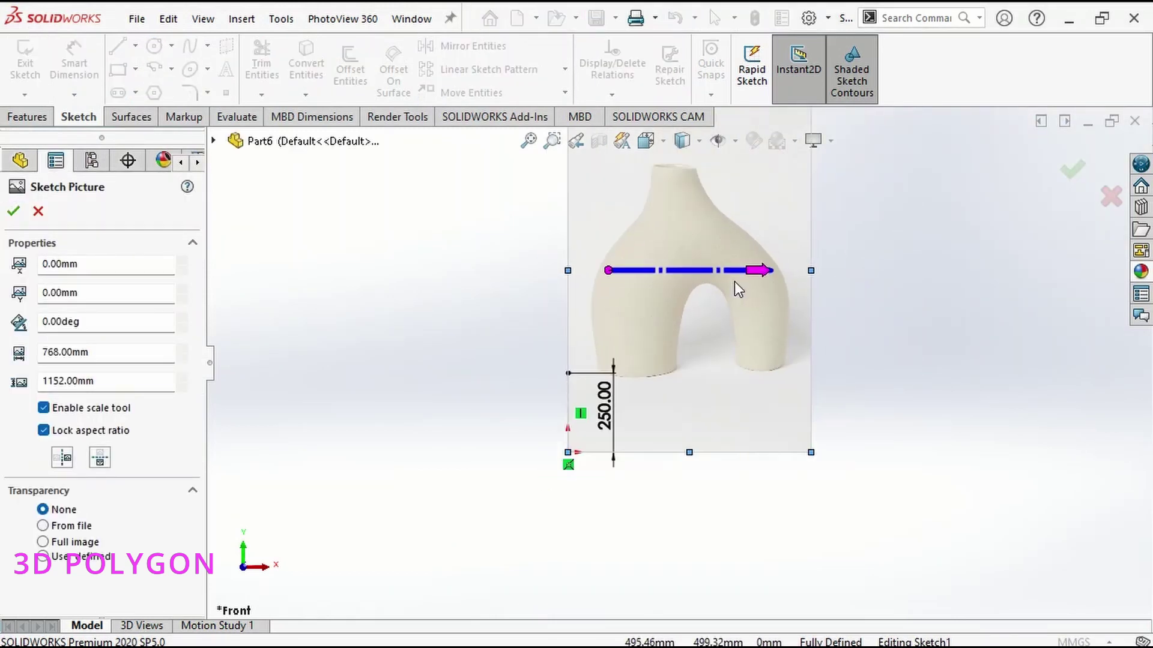
{"action": "scroll", "coordinate": [742, 281], "scroll_direction": "up", "scroll_amount": 1}
{"action": "scroll", "coordinate": [766, 221], "scroll_direction": "down", "scroll_amount": 1}
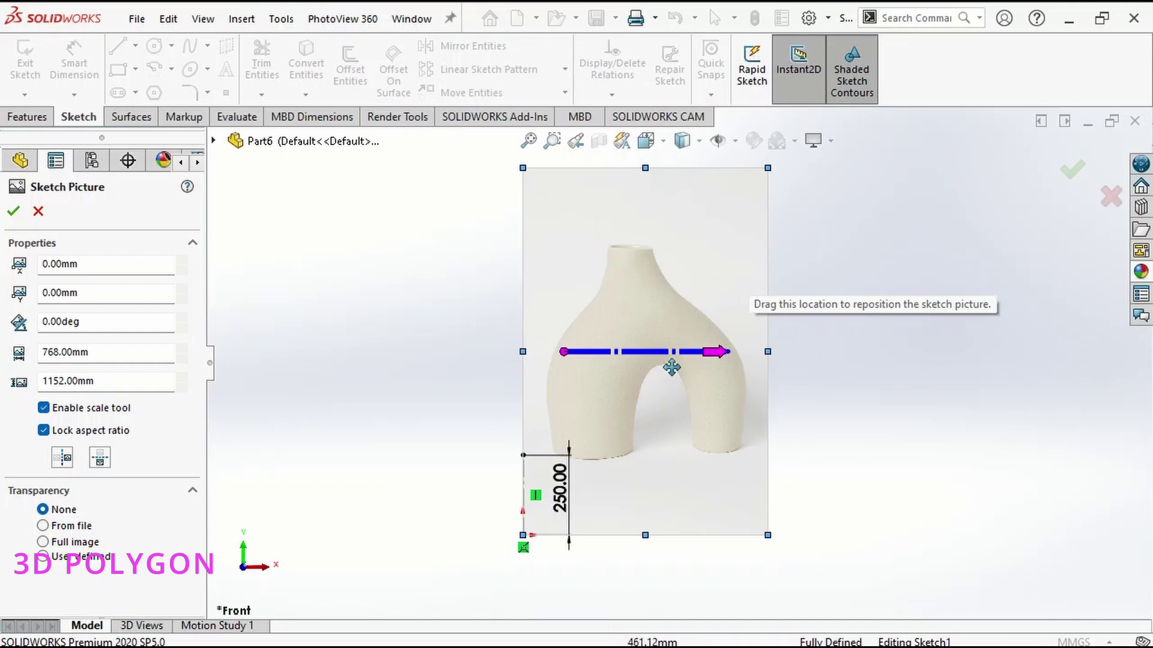
{"action": "left_click_drag", "start_coordinate": [690, 443], "coordinate": [658, 504]}
{"action": "mouse_move", "coordinate": [736, 230]}
{"action": "left_mouse_down"}
{"action": "mouse_move", "coordinate": [577, 538]}
{"action": "mouse_move", "coordinate": [536, 556]}
{"action": "mouse_move", "coordinate": [539, 528]}
{"action": "left_mouse_up"}
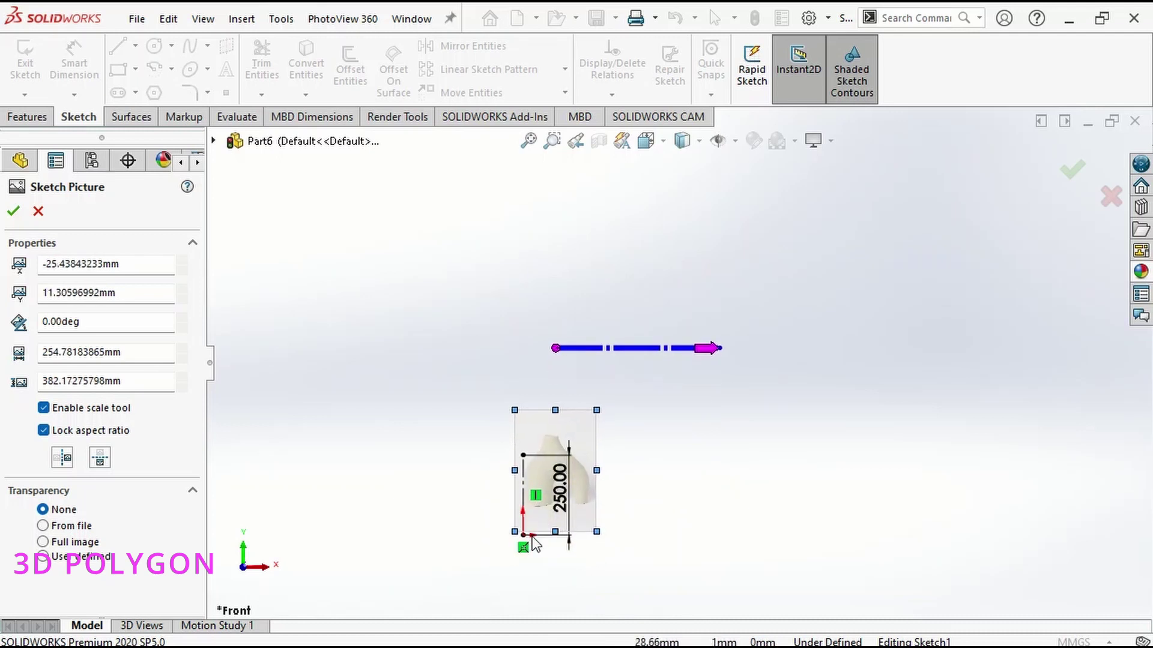
Enlarge the picture to about 289 by 434 mm and move it so the vase's height matches the 250 mm construction line.
{"action": "scroll", "coordinate": [549, 480], "scroll_direction": "down", "scroll_amount": 8}
{"action": "scroll", "coordinate": [605, 395], "scroll_direction": "up", "scroll_amount": 3}
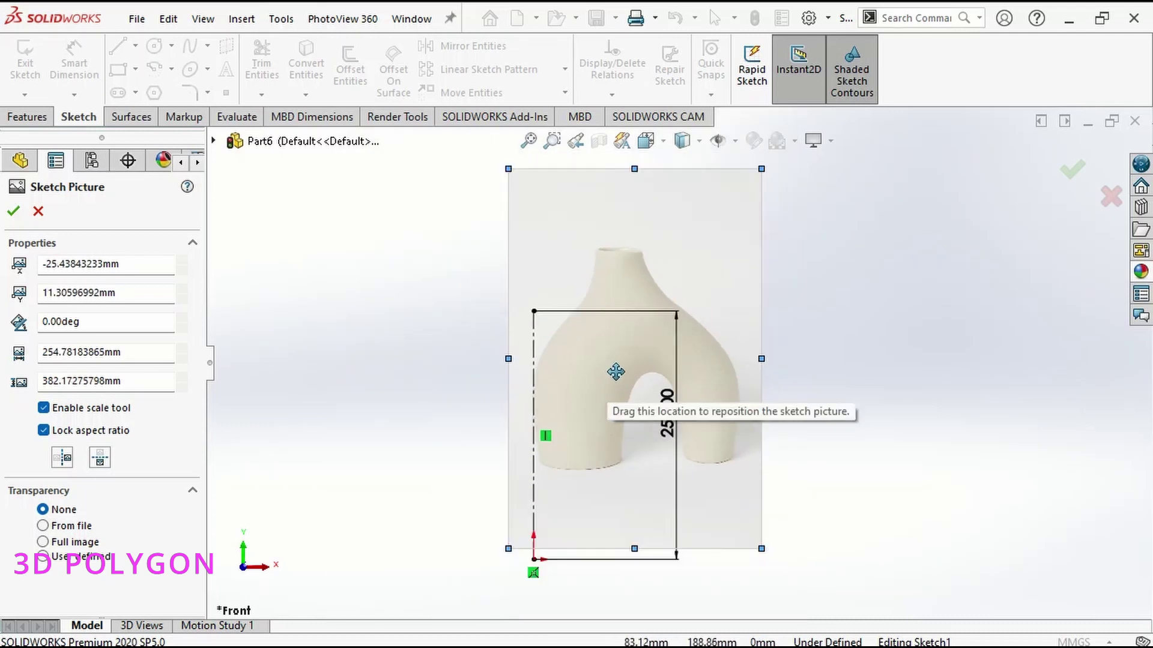
{"action": "left_click_drag", "start_coordinate": [636, 399], "coordinate": [623, 484]}
{"action": "scroll", "coordinate": [589, 522], "scroll_direction": "up", "scroll_amount": 2}
{"action": "scroll", "coordinate": [588, 525], "scroll_direction": "down", "scroll_amount": 2}
{"action": "left_click_drag", "start_coordinate": [653, 420], "coordinate": [602, 439]}
{"action": "mouse_move", "coordinate": [705, 218]}
{"action": "left_mouse_down"}
{"action": "mouse_move", "coordinate": [728, 168]}
{"action": "mouse_move", "coordinate": [691, 227]}
{"action": "left_mouse_up"}
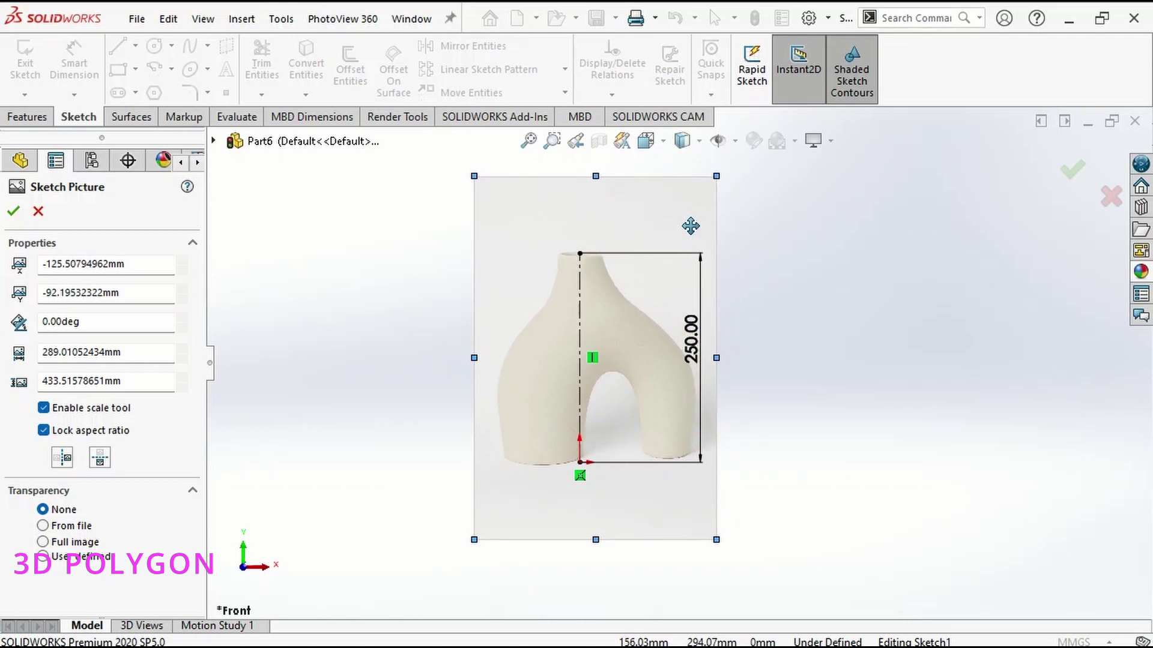
Fine-tune the picture's position to about X -128.5 mm, Y -92.8 mm, aligning the vase's rim with the construction line's upper end.
{"action": "scroll", "coordinate": [641, 370], "scroll_direction": "down", "scroll_amount": 2}
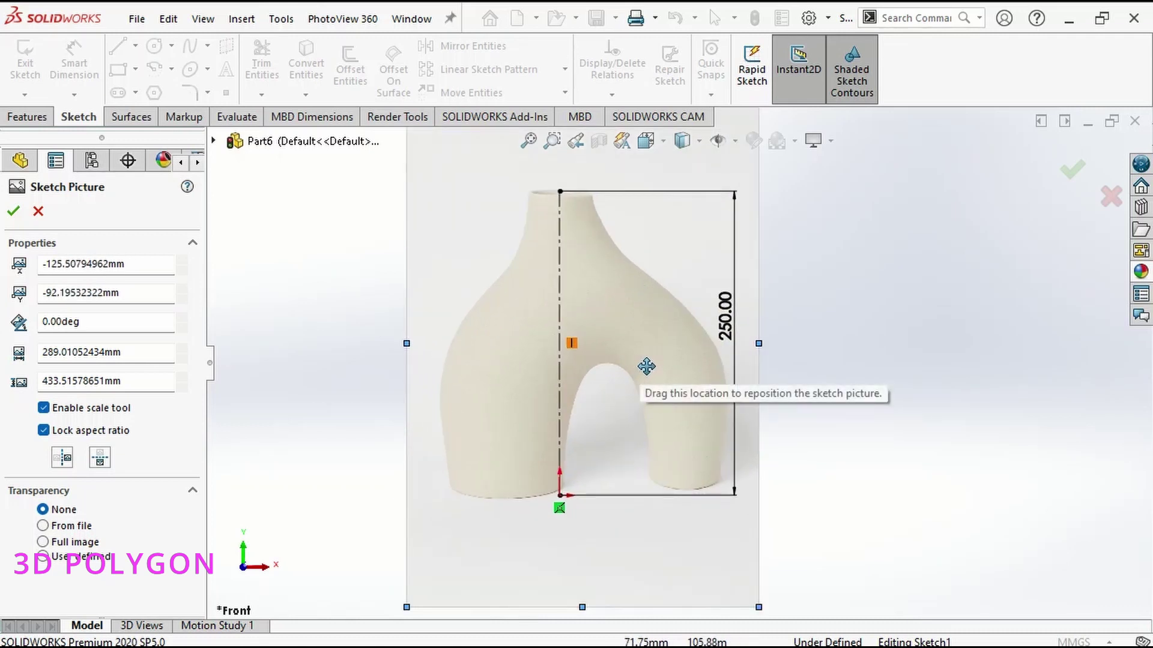
{"action": "scroll", "coordinate": [649, 361], "scroll_direction": "down", "scroll_amount": 2}
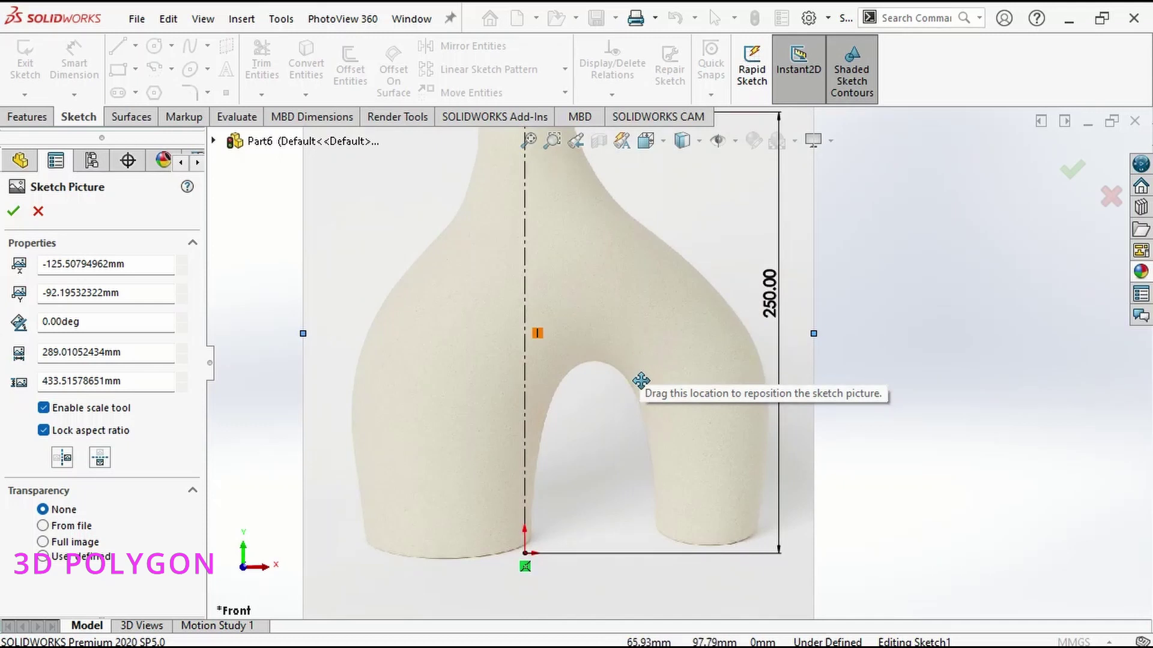
{"action": "scroll", "coordinate": [638, 402], "scroll_direction": "up", "scroll_amount": 1}
{"action": "left_click_drag", "start_coordinate": [642, 388], "coordinate": [638, 387]}
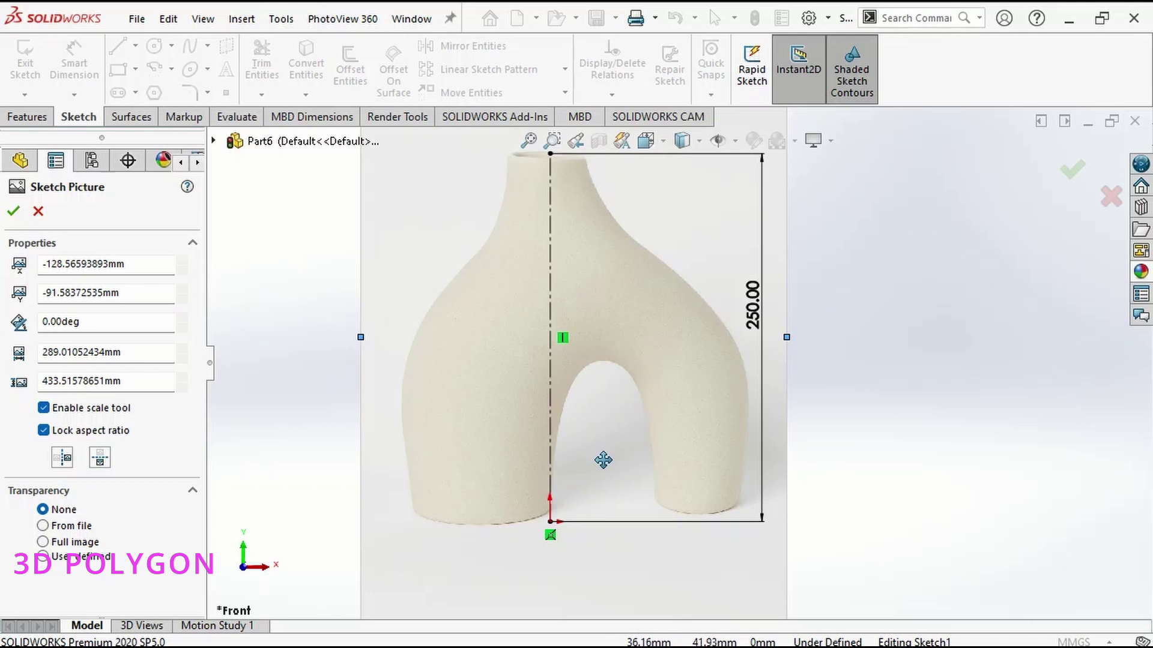
{"action": "scroll", "coordinate": [603, 460], "scroll_direction": "up", "scroll_amount": 2}
{"action": "scroll", "coordinate": [578, 216], "scroll_direction": "down", "scroll_amount": 8}
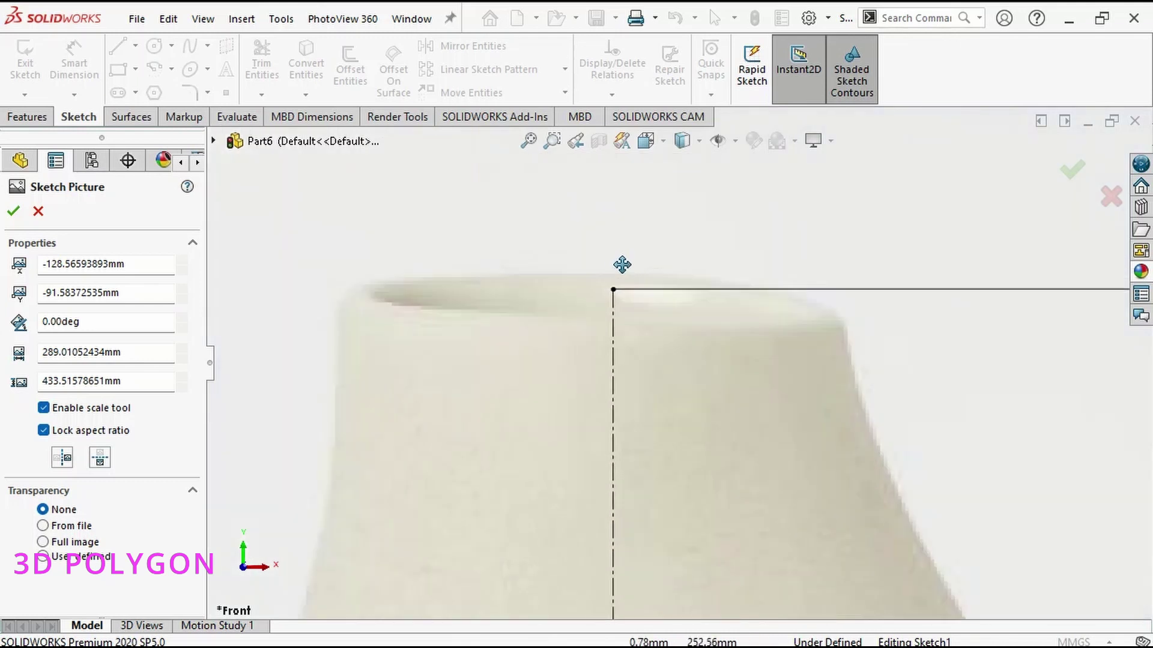
{"action": "left_click_drag", "start_coordinate": [634, 359], "coordinate": [634, 379]}
{"action": "scroll", "coordinate": [629, 380], "scroll_direction": "up", "scroll_amount": 8}
{"action": "scroll", "coordinate": [654, 417], "scroll_direction": "up", "scroll_amount": 7}
{"action": "scroll", "coordinate": [685, 496], "scroll_direction": "down", "scroll_amount": 7}
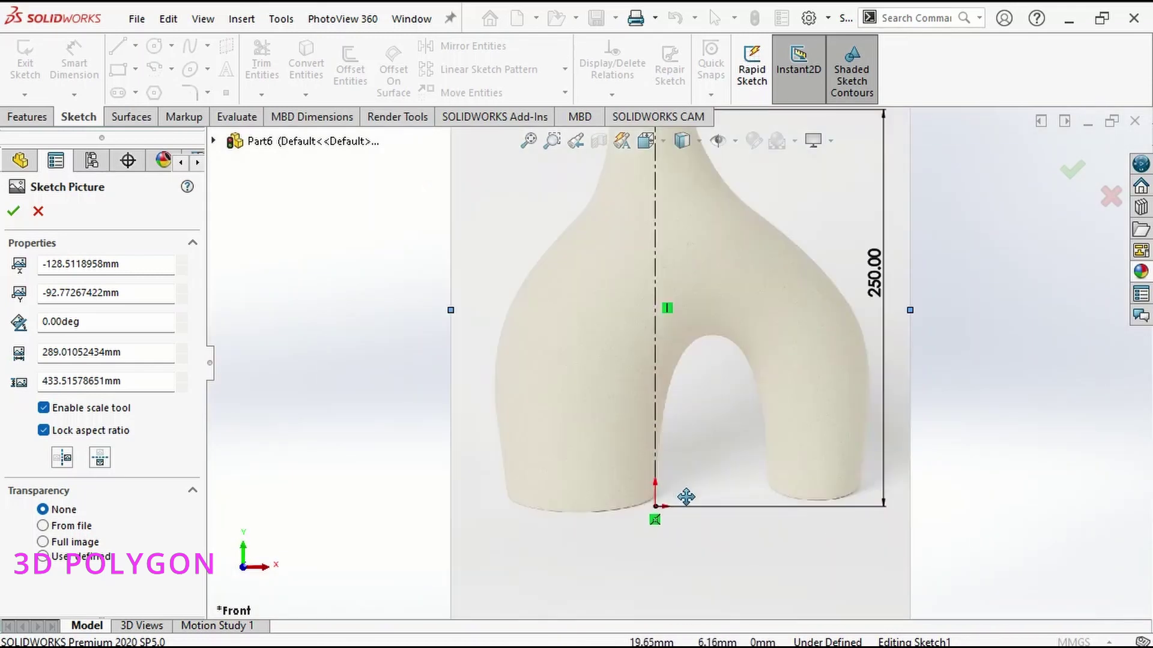
Rotate the vase picture to 359 degrees to level the bases of its two legs.
{"action": "scroll", "coordinate": [692, 480], "scroll_direction": "up", "scroll_amount": 2}
{"action": "scroll", "coordinate": [693, 474], "scroll_direction": "up", "scroll_amount": 4}
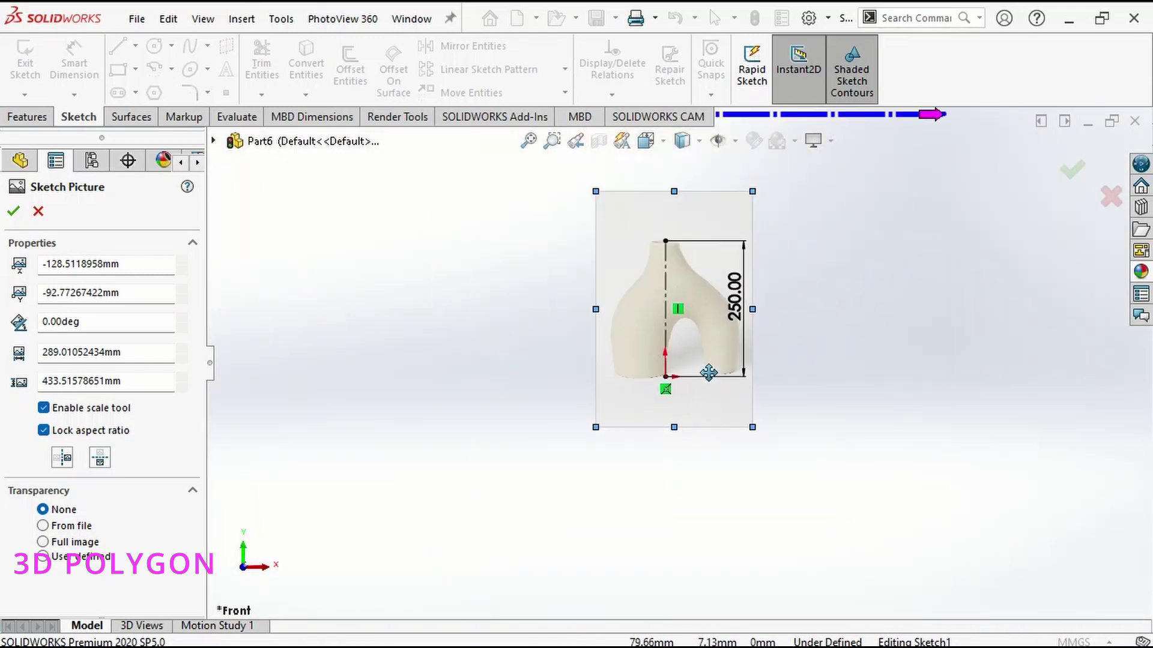
{"action": "scroll", "coordinate": [702, 312], "scroll_direction": "down", "scroll_amount": 4}
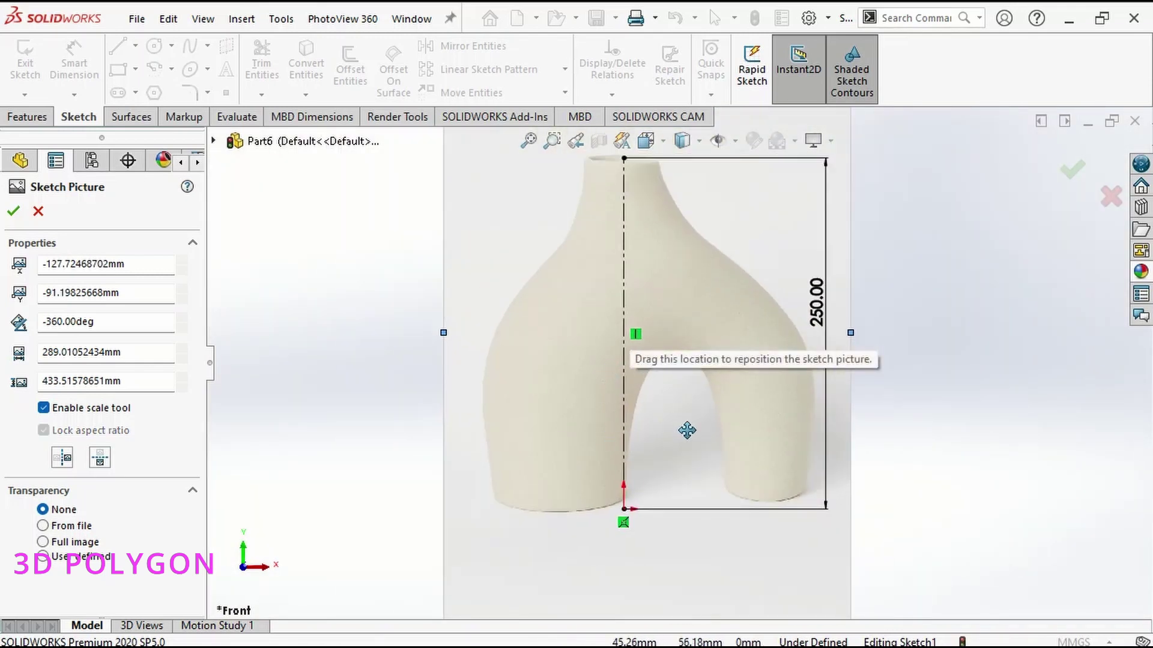
{"action": "scroll", "coordinate": [720, 451], "scroll_direction": "down", "scroll_amount": 2}
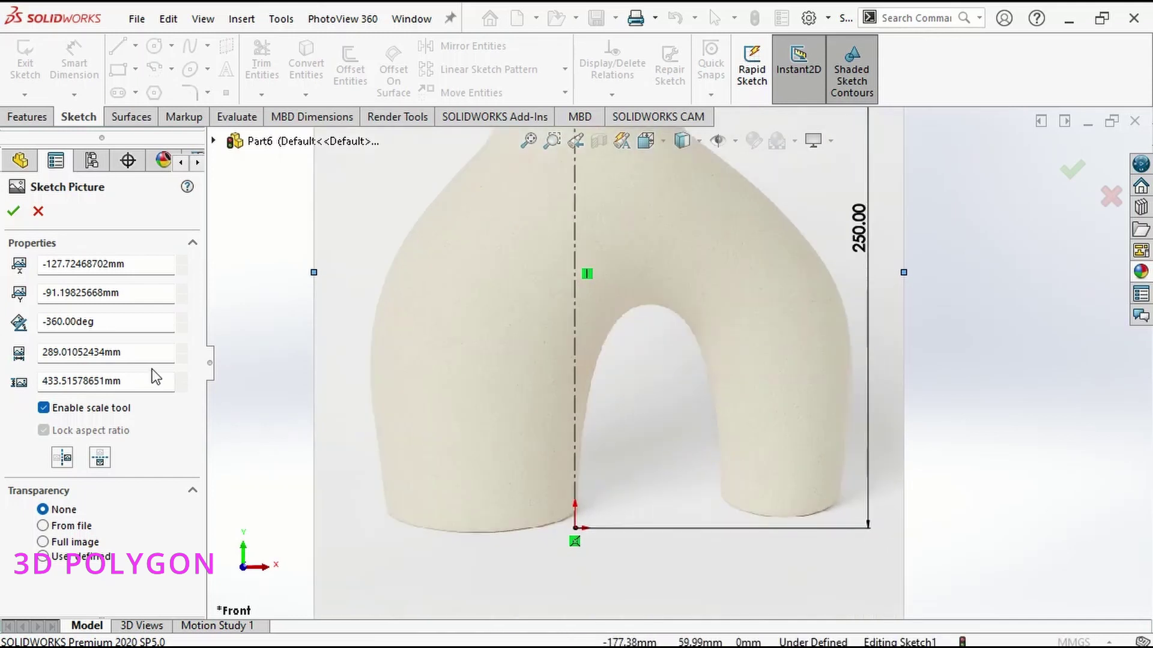
{"action": "left_click", "coordinate": [182, 329]}
{"action": "scroll", "coordinate": [504, 394], "scroll_direction": "up", "scroll_amount": 3}
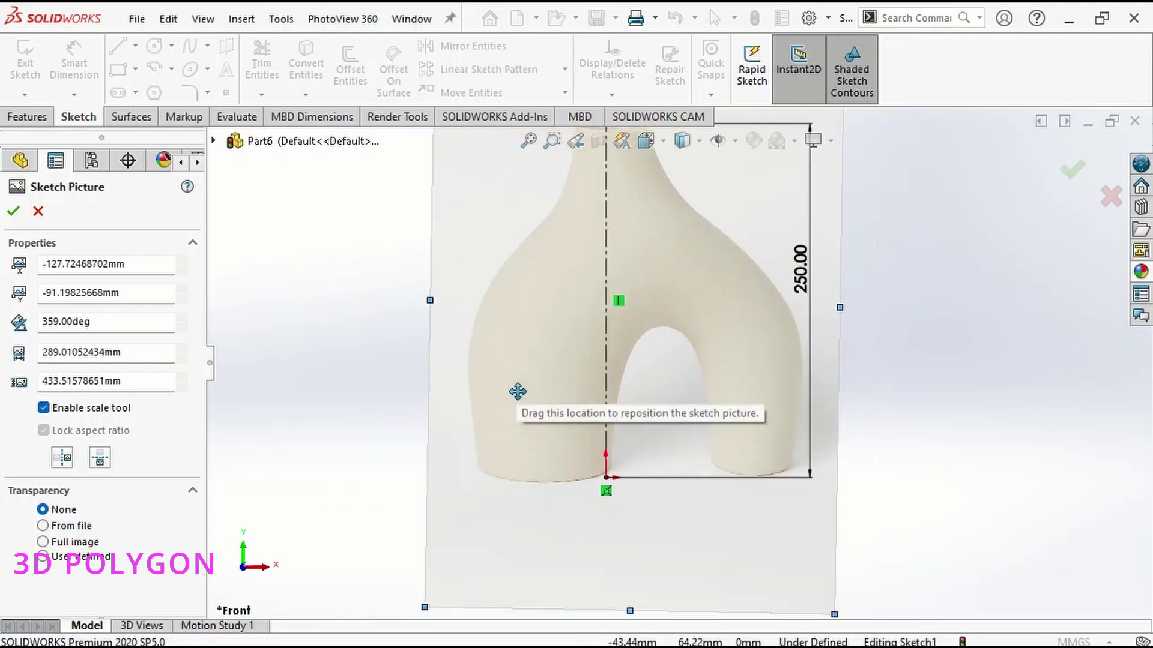
Shift the rotated picture to about X -132 mm, accept its placement and finish the sketch.
{"action": "left_click_drag", "start_coordinate": [686, 269], "coordinate": [680, 270]}
{"action": "scroll", "coordinate": [679, 329], "scroll_direction": "up", "scroll_amount": 1}
{"action": "scroll", "coordinate": [684, 309], "scroll_direction": "down", "scroll_amount": 1}
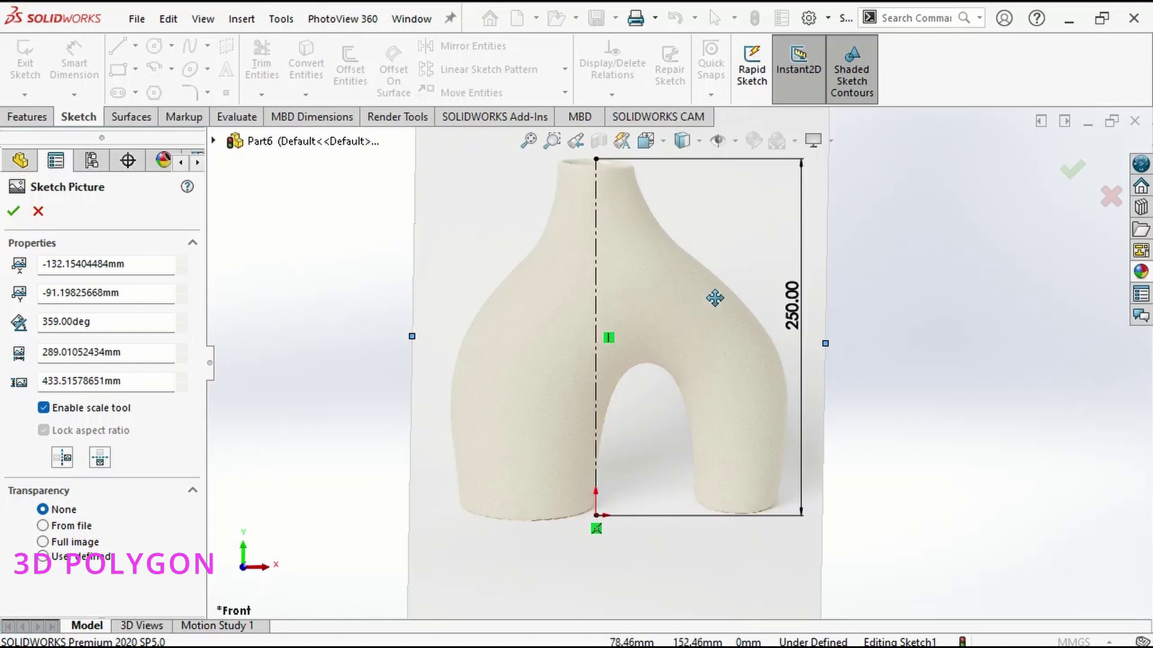
{"action": "key", "text": "Return"}
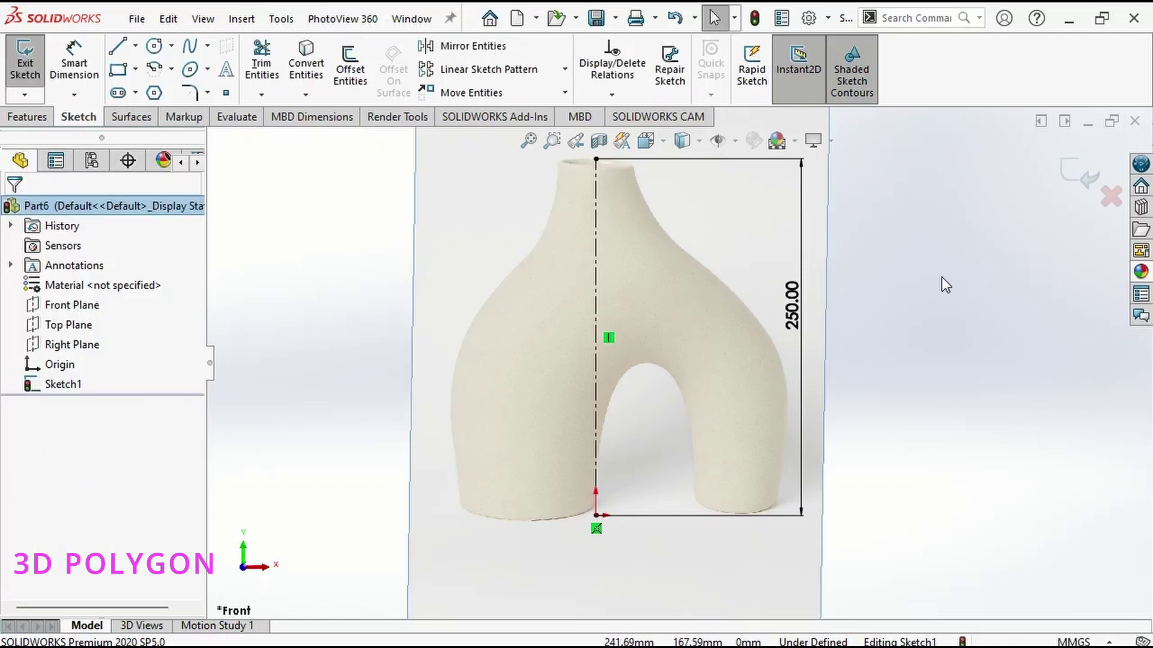
{"action": "left_click", "coordinate": [1069, 174]}
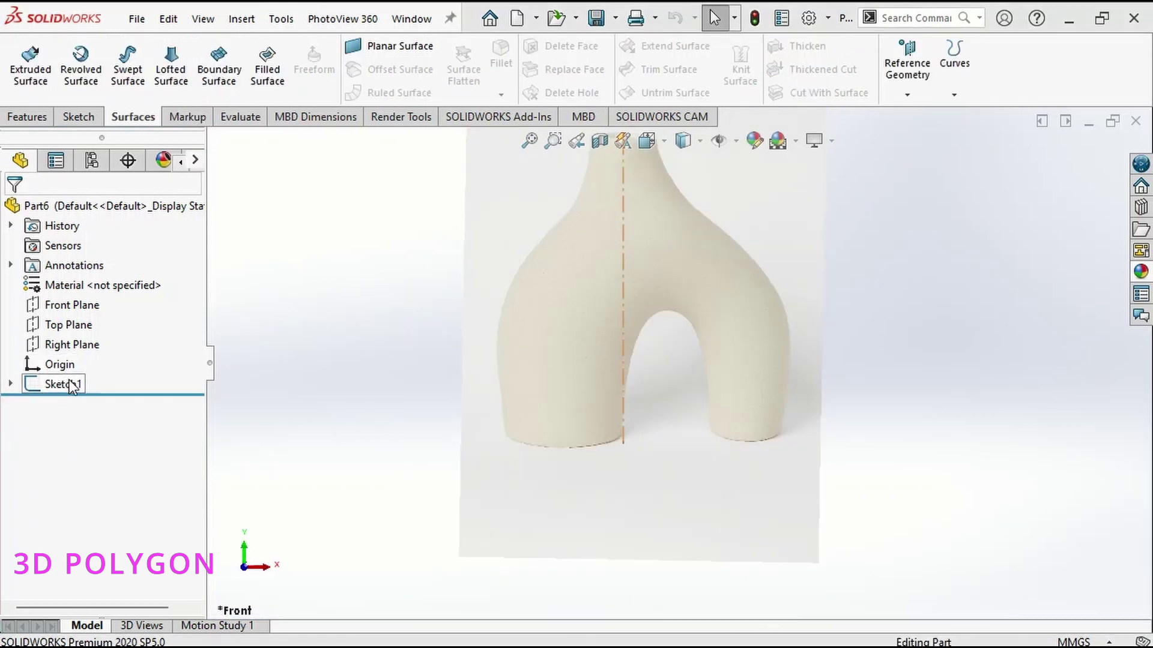
Start a new sketch on the Front Plane and draw a horizontal construction line through the origin, extending past both vase legs.
{"action": "left_click", "coordinate": [73, 305]}
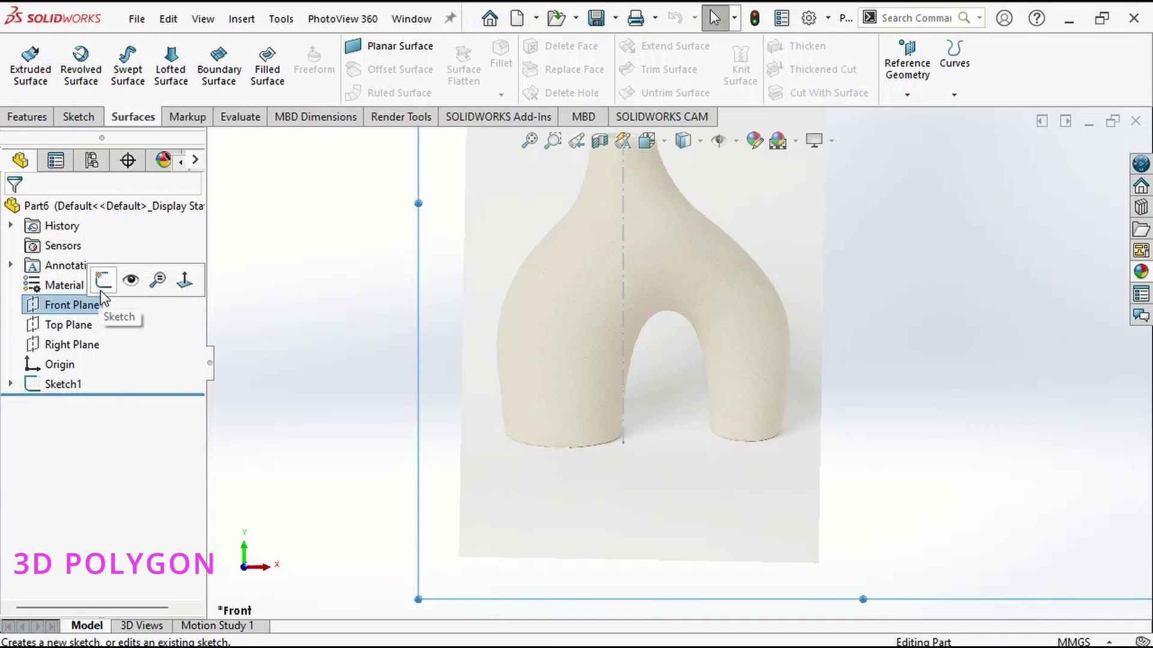
{"action": "left_click", "coordinate": [101, 283]}
{"action": "left_click", "coordinate": [137, 46]}
{"action": "left_click", "coordinate": [161, 90]}
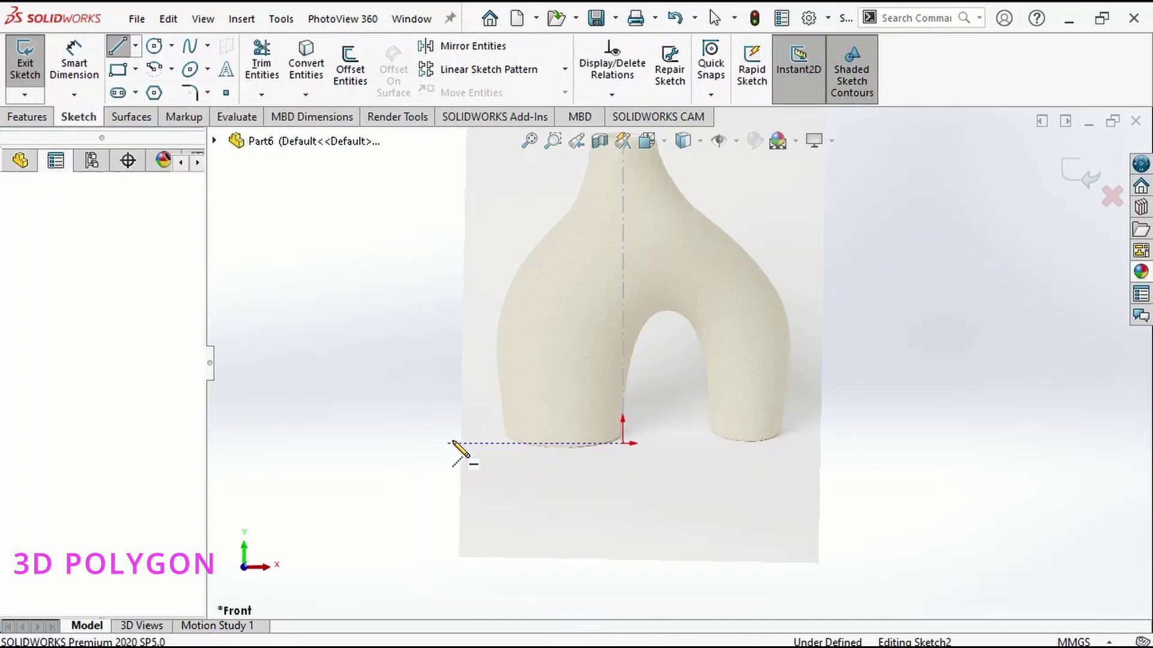
{"action": "left_click", "coordinate": [448, 443]}
{"action": "left_click", "coordinate": [833, 443]}
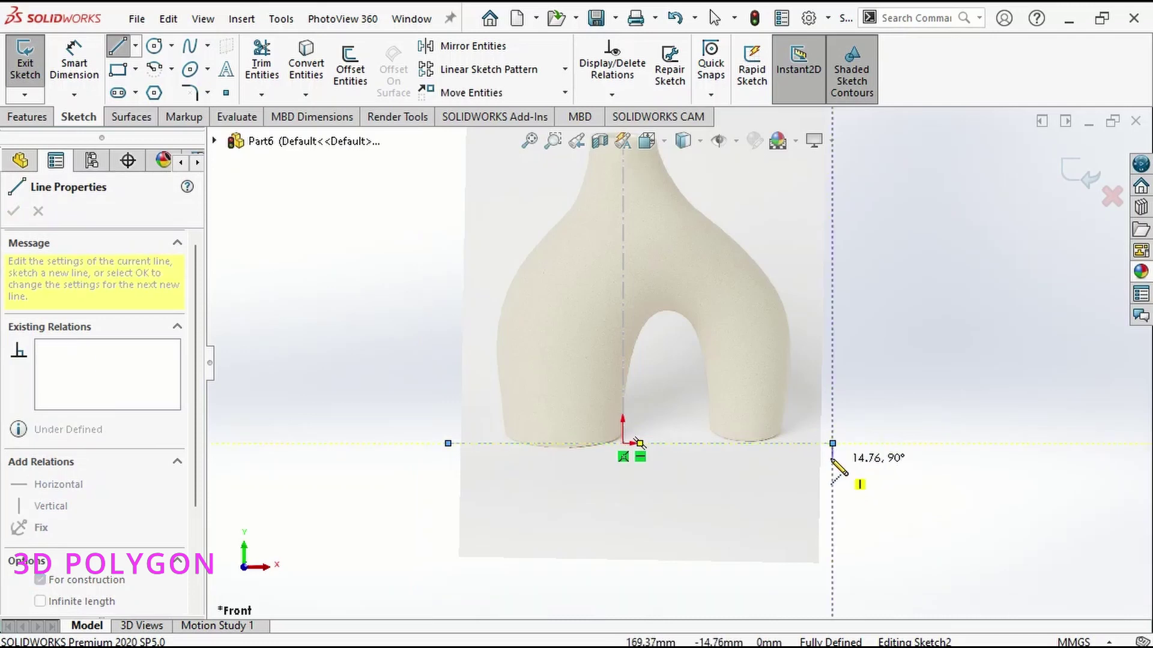
{"action": "key", "text": "Escape"}
Draw a solid line from the horizontal construction line up the left leg's outer edge, rising about 56 mm.
{"action": "left_click", "coordinate": [120, 47]}
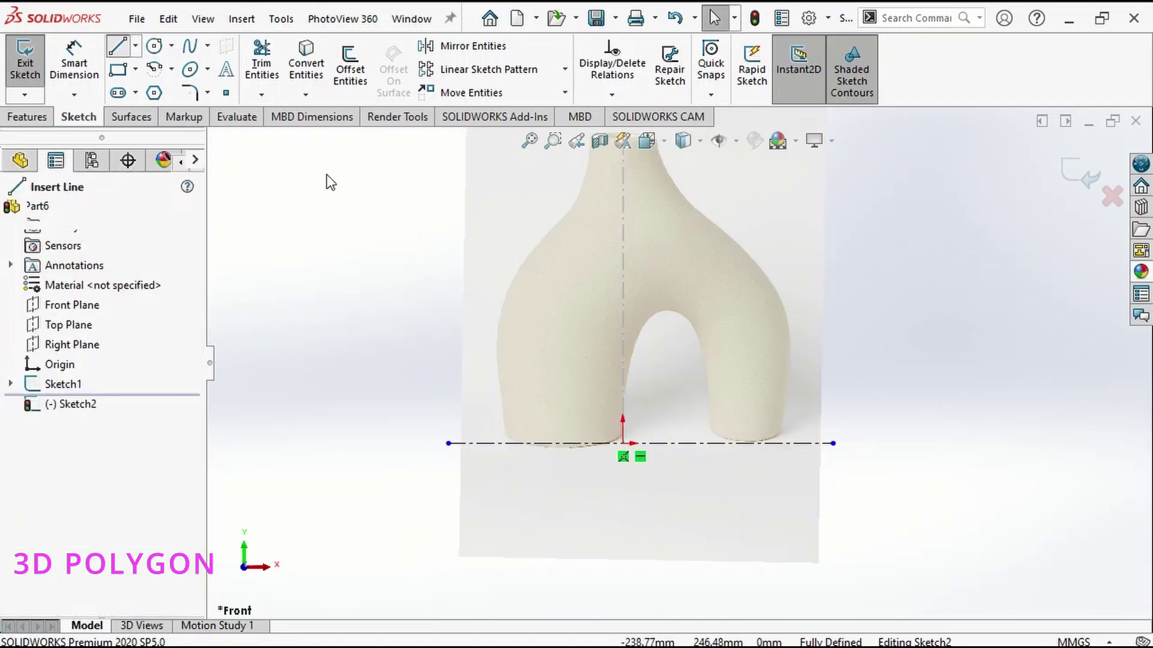
{"action": "left_click", "coordinate": [508, 443]}
{"action": "left_click", "coordinate": [500, 375]}
{"action": "key", "text": "Escape"}
Trace the left leg and shoulder with a spline from the outer line's upper end to the neck's base, at about X -41 mm, Y 190 mm.
{"action": "left_click", "coordinate": [189, 46]}
{"action": "scroll", "coordinate": [421, 255], "scroll_direction": "down", "scroll_amount": 2}
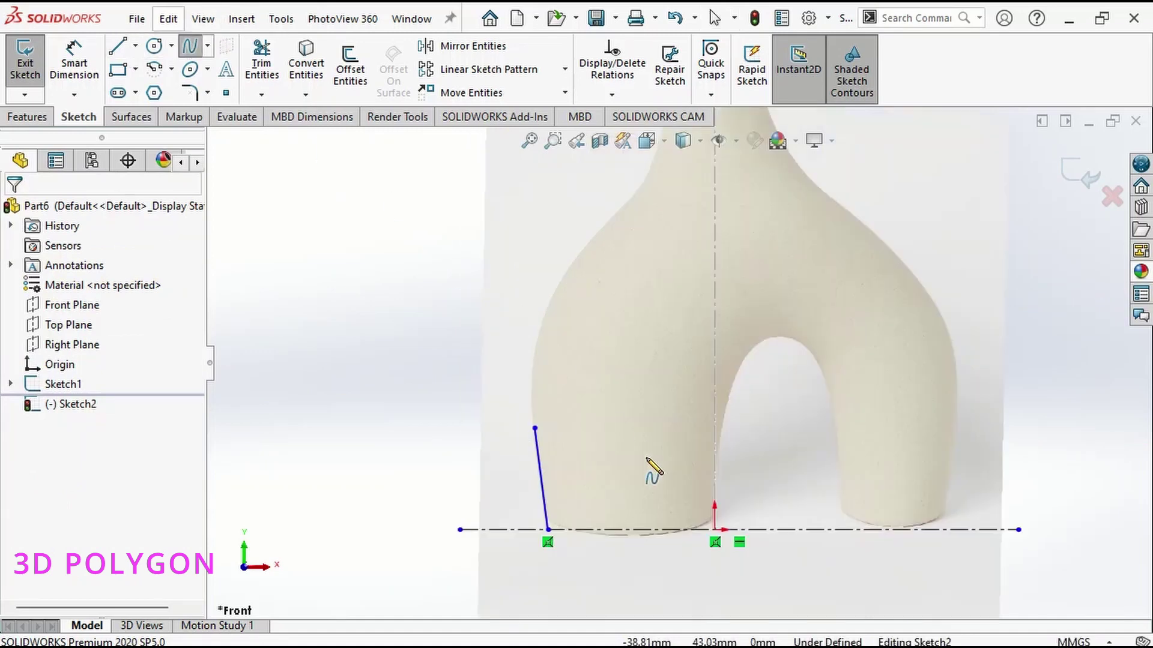
{"action": "left_click", "coordinate": [533, 428]}
{"action": "scroll", "coordinate": [535, 423], "scroll_direction": "down", "scroll_amount": 3}
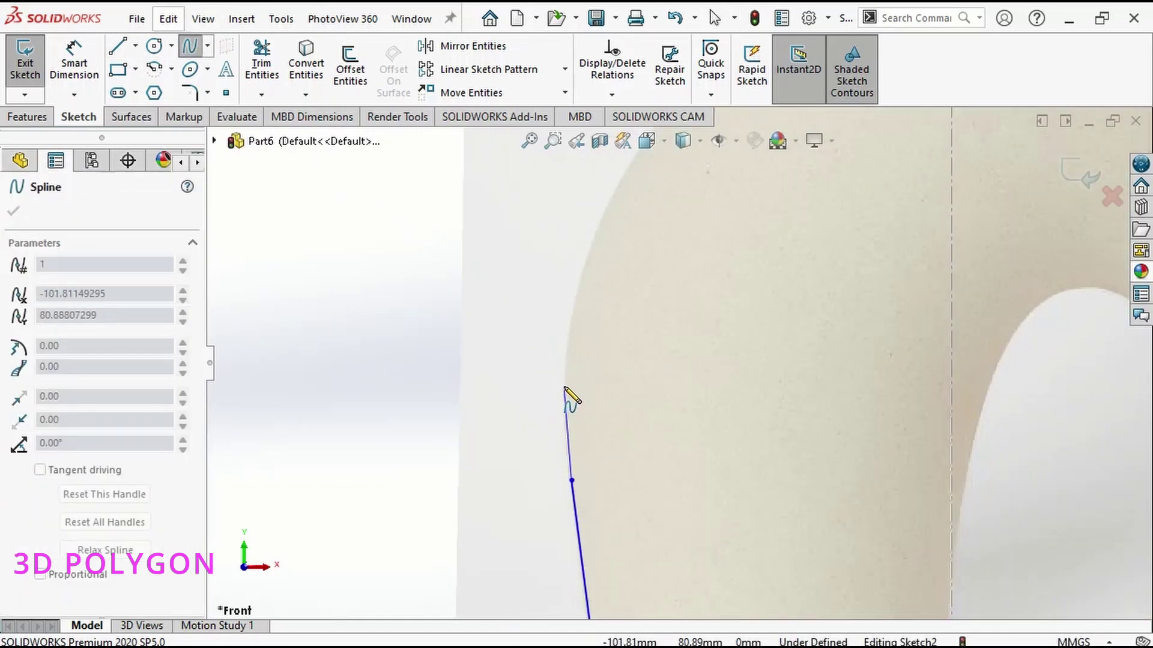
{"action": "left_click", "coordinate": [564, 389]}
{"action": "left_click", "coordinate": [594, 259]}
{"action": "scroll", "coordinate": [636, 258], "scroll_direction": "up", "scroll_amount": 3}
{"action": "scroll", "coordinate": [612, 244], "scroll_direction": "down", "scroll_amount": 3}
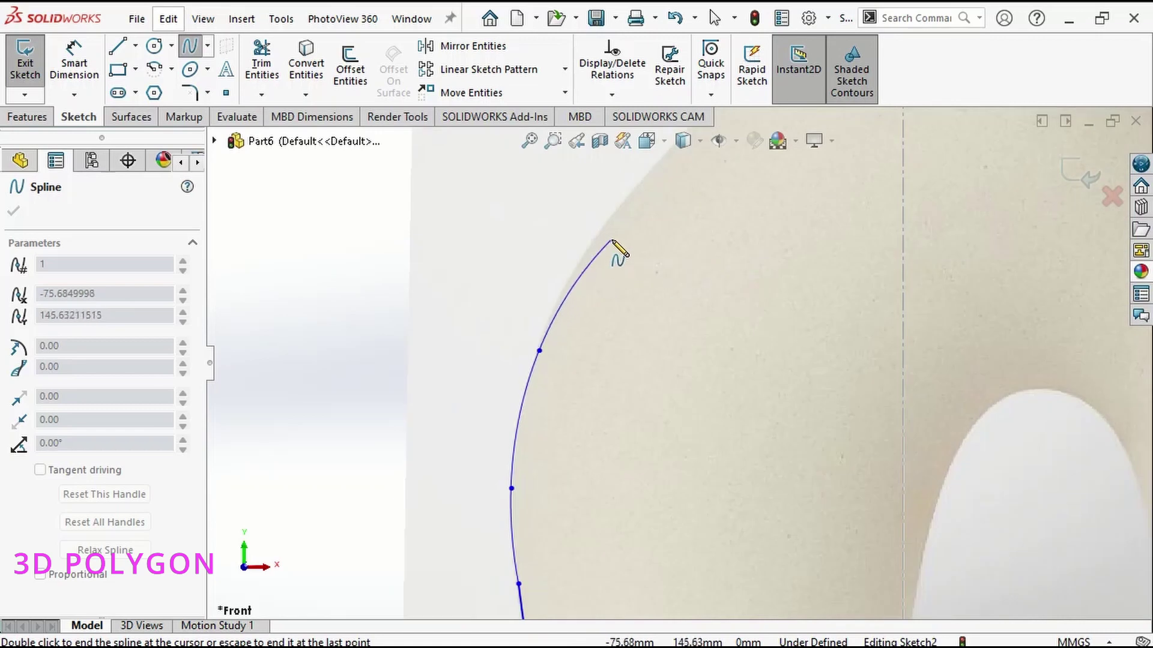
{"action": "left_click", "coordinate": [612, 213]}
{"action": "scroll", "coordinate": [653, 223], "scroll_direction": "up", "scroll_amount": 2}
{"action": "scroll", "coordinate": [653, 224], "scroll_direction": "down", "scroll_amount": 3}
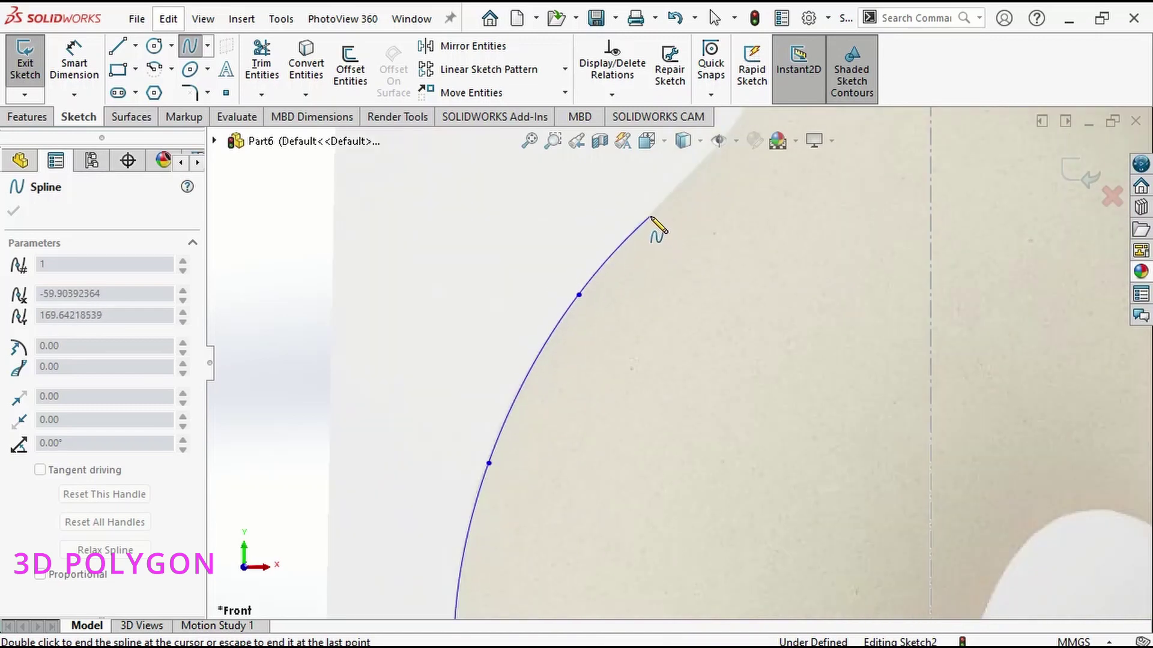
{"action": "left_click", "coordinate": [652, 218]}
{"action": "scroll", "coordinate": [654, 226], "scroll_direction": "up", "scroll_amount": 1}
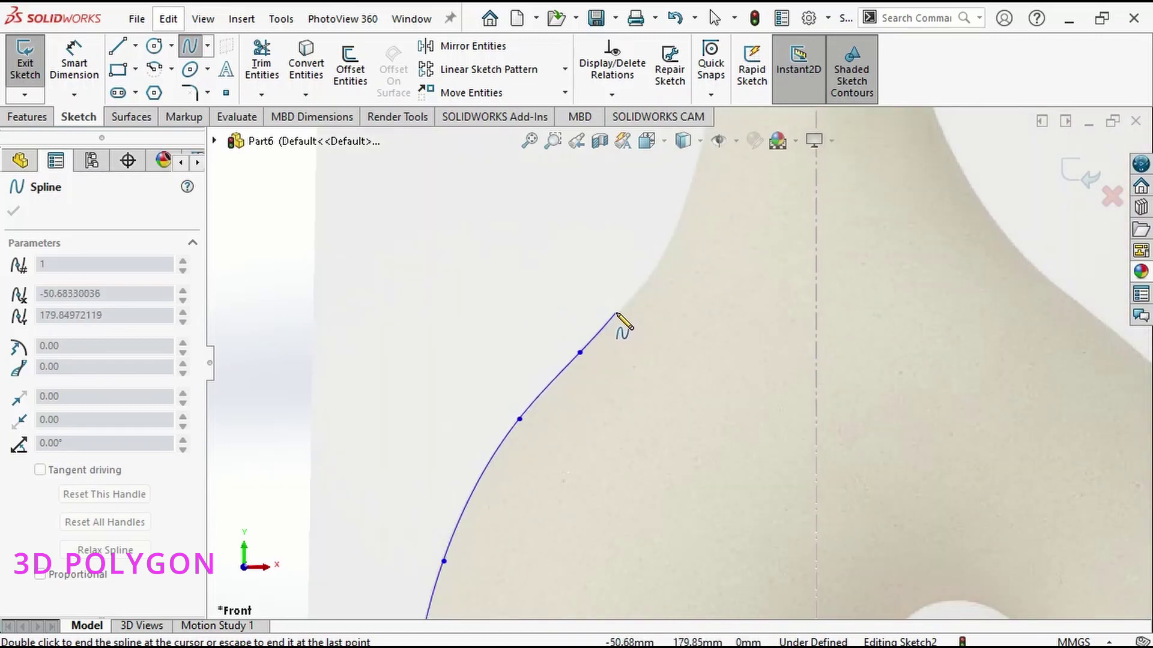
{"action": "left_click", "coordinate": [620, 313]}
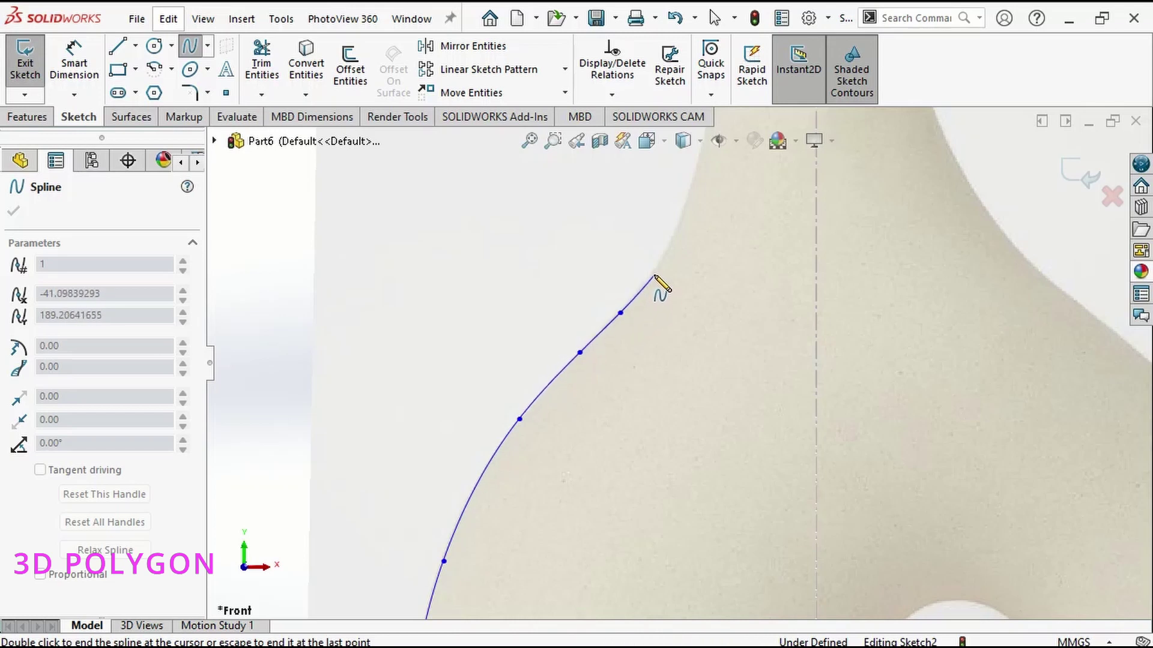
{"action": "double_click", "coordinate": [655, 272]}
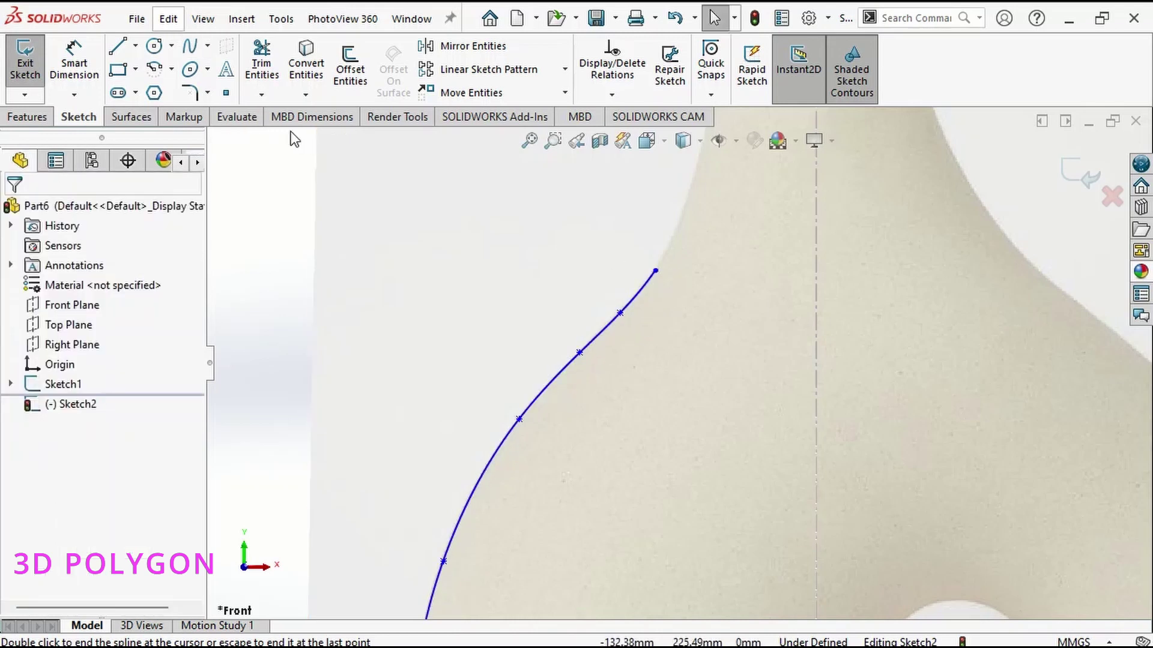
Draw a spline across the neck's base from the left spline's end to the right shoulder, at about X 57 mm, Y 189 mm.
{"action": "left_click", "coordinate": [192, 47]}
{"action": "left_click", "coordinate": [655, 271]}
{"action": "left_click", "coordinate": [743, 246]}
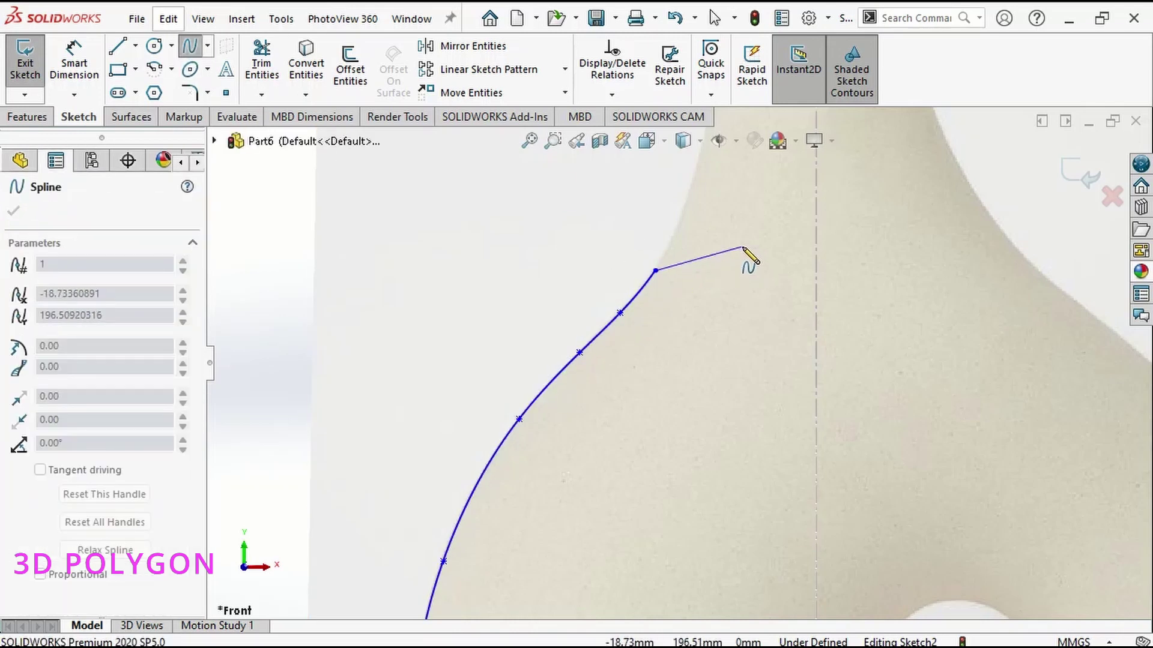
{"action": "left_click", "coordinate": [987, 268]}
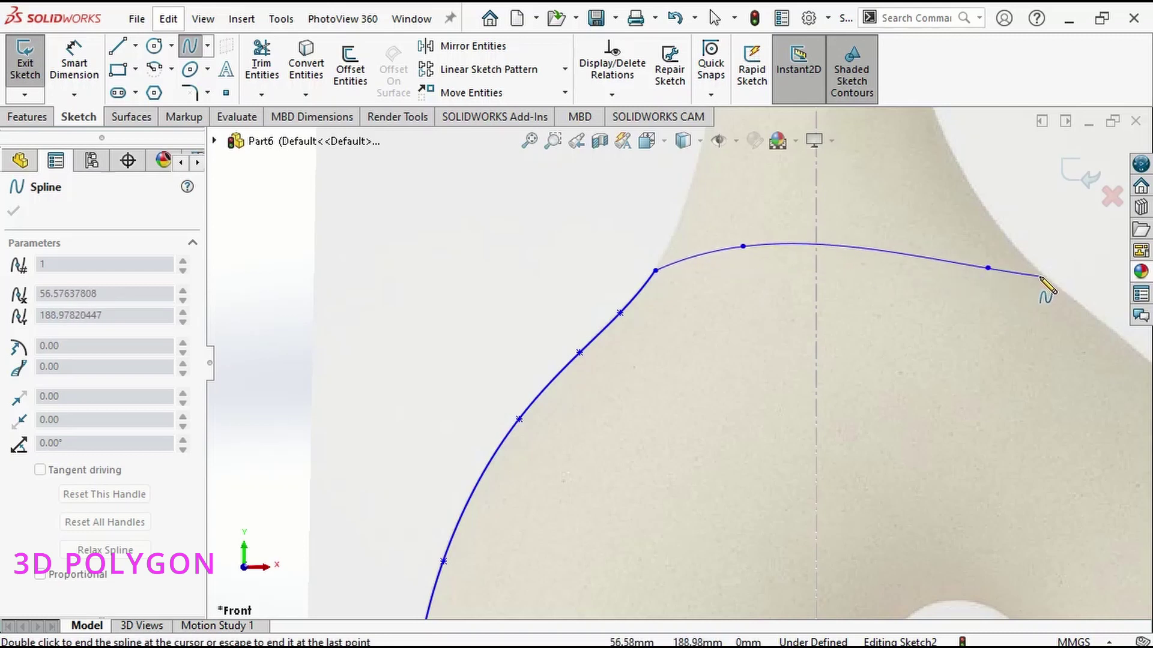
{"action": "double_click", "coordinate": [1045, 278]}
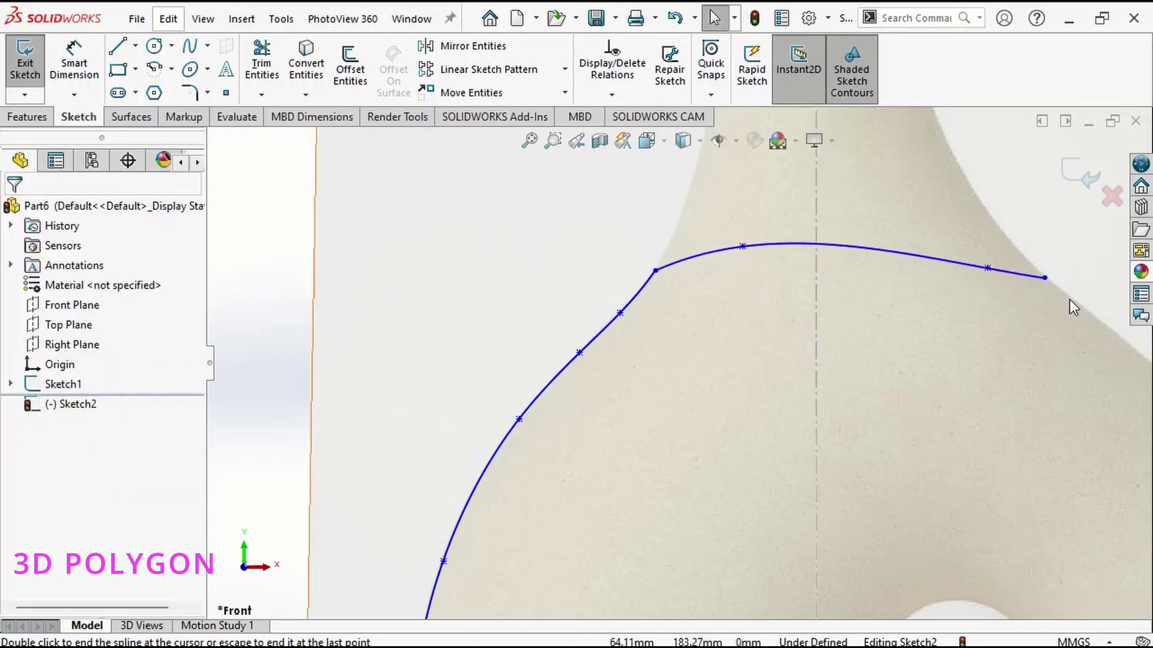
Trace the right shoulder and leg's outer edge with a spline from the neck spline's end down to the horizontal construction line, at about X 125 mm.
{"action": "left_click", "coordinate": [192, 47]}
{"action": "scroll", "coordinate": [1017, 381], "scroll_direction": "up", "scroll_amount": 3}
{"action": "scroll", "coordinate": [855, 355], "scroll_direction": "down", "scroll_amount": 4}
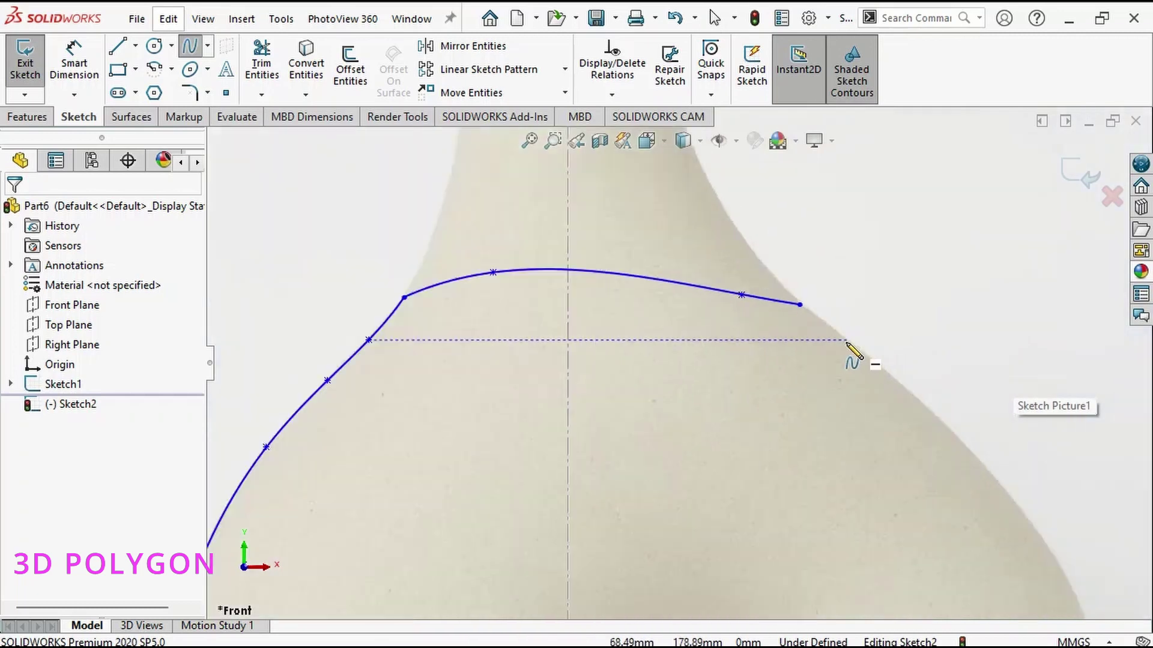
{"action": "left_click", "coordinate": [783, 297]}
{"action": "left_click", "coordinate": [873, 366]}
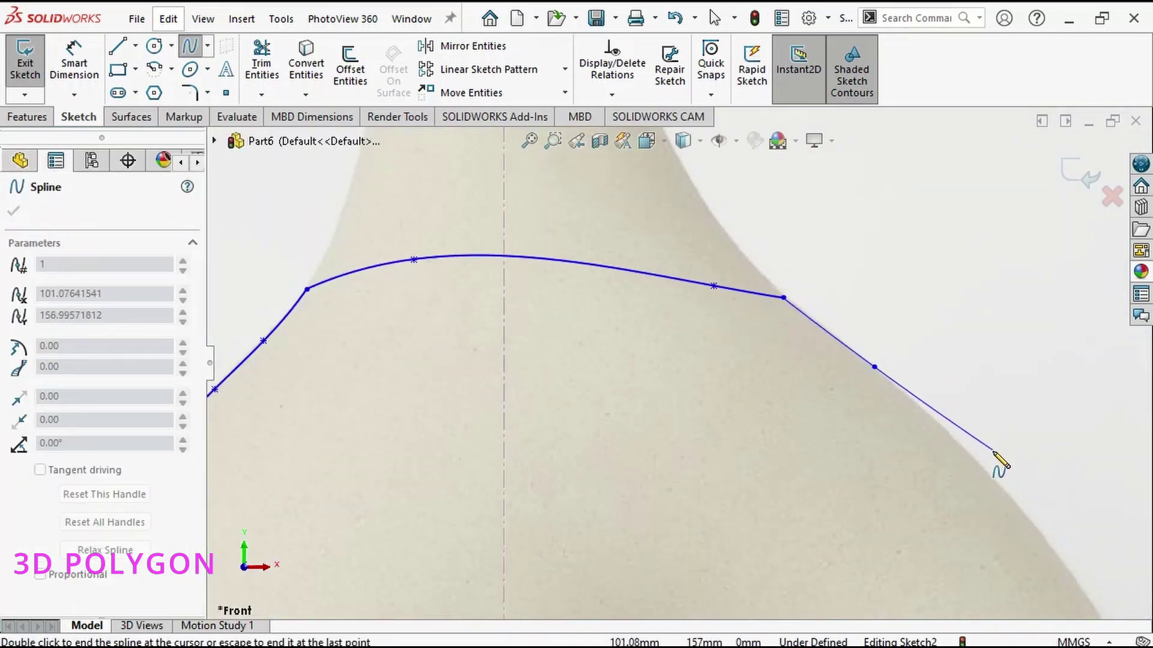
{"action": "scroll", "coordinate": [996, 480], "scroll_direction": "down", "scroll_amount": 2}
{"action": "left_click", "coordinate": [974, 488]}
{"action": "scroll", "coordinate": [1003, 520], "scroll_direction": "up", "scroll_amount": 4}
{"action": "scroll", "coordinate": [924, 535], "scroll_direction": "down", "scroll_amount": 3}
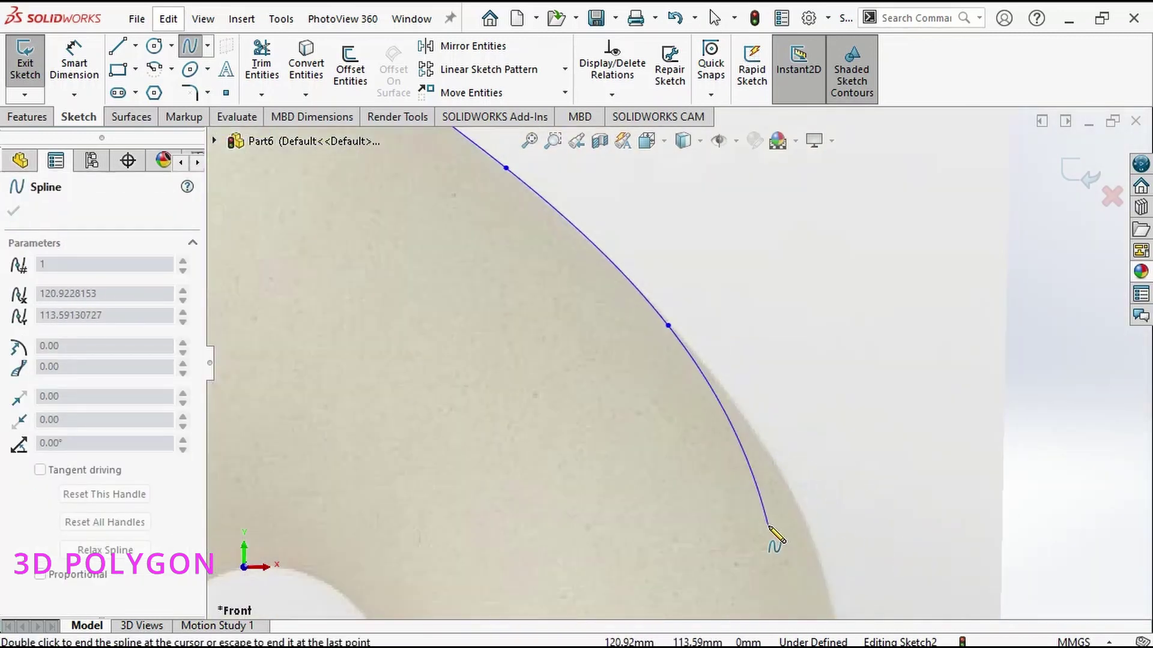
{"action": "left_click", "coordinate": [791, 496]}
{"action": "scroll", "coordinate": [826, 534], "scroll_direction": "up", "scroll_amount": 4}
{"action": "scroll", "coordinate": [750, 534], "scroll_direction": "down", "scroll_amount": 6}
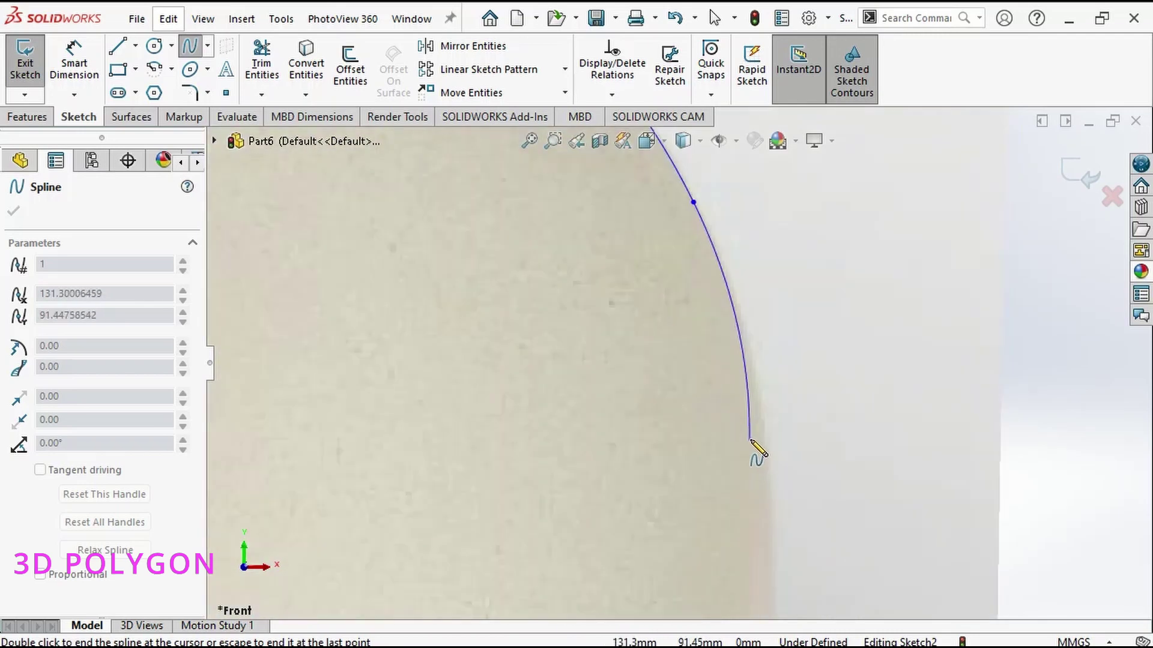
{"action": "left_click", "coordinate": [766, 430]}
{"action": "scroll", "coordinate": [764, 471], "scroll_direction": "up", "scroll_amount": 5}
{"action": "left_click", "coordinate": [676, 405]}
{"action": "scroll", "coordinate": [671, 468], "scroll_direction": "down", "scroll_amount": 3}
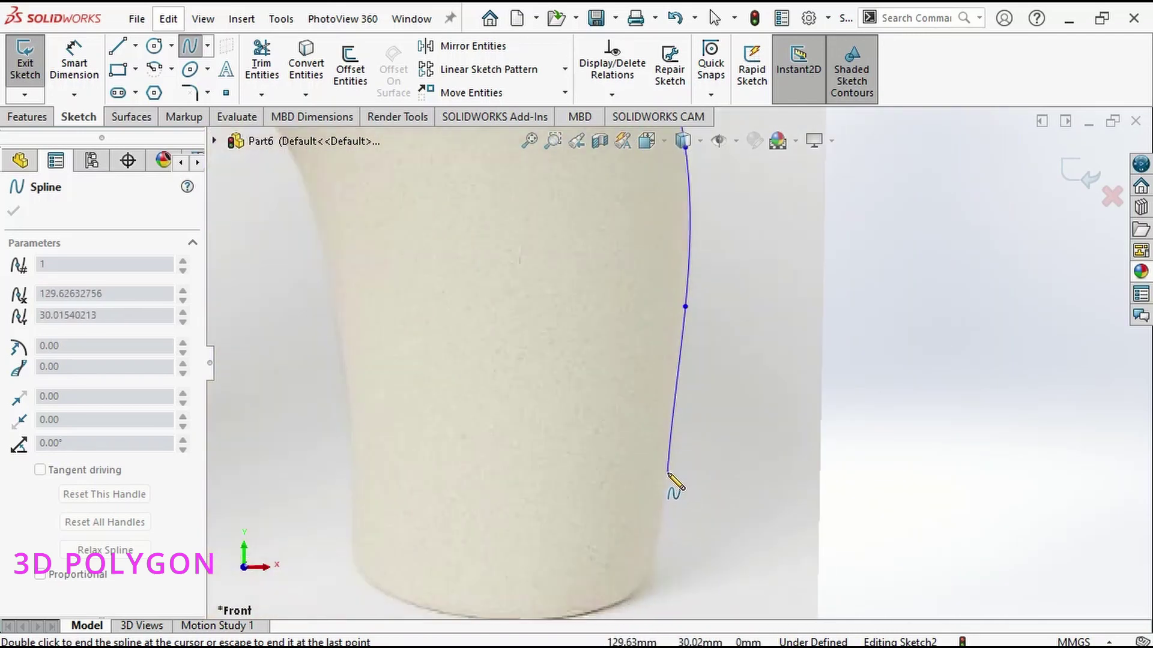
{"action": "left_click", "coordinate": [669, 480]}
{"action": "scroll", "coordinate": [671, 480], "scroll_direction": "up", "scroll_amount": 3}
{"action": "scroll", "coordinate": [668, 402], "scroll_direction": "down", "scroll_amount": 3}
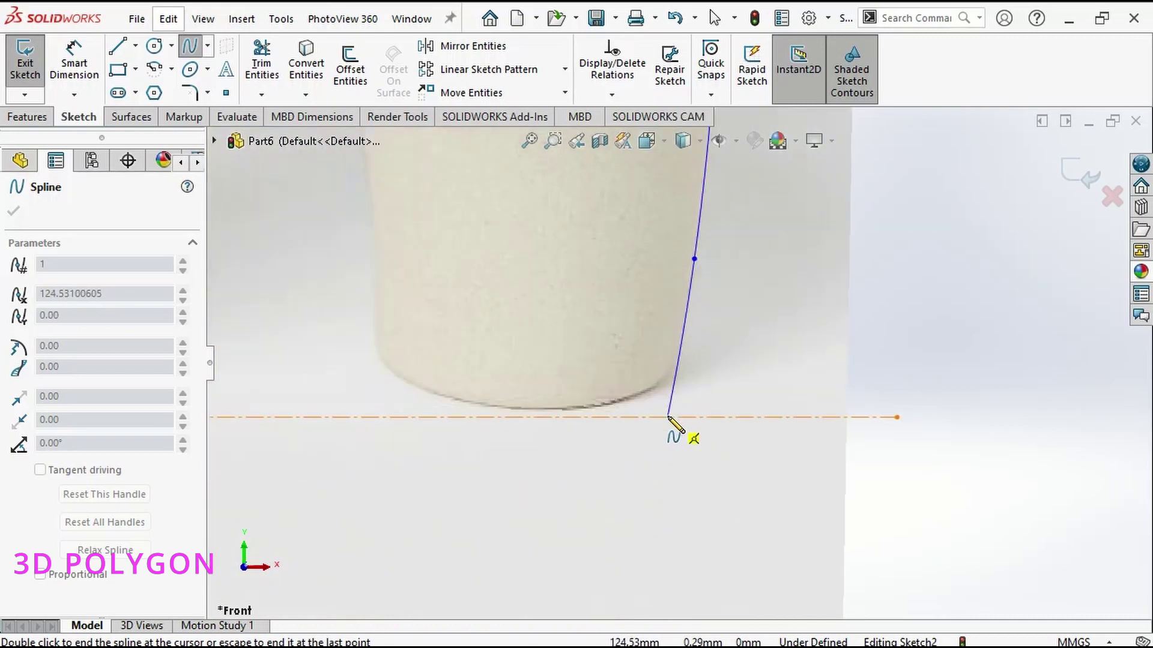
{"action": "double_click", "coordinate": [669, 417]}
Make the neck spline and right outer spline tangent where they meet, and move the neighbouring neck spline point to about X 33 mm, Y 195 mm.
{"action": "scroll", "coordinate": [639, 456], "scroll_direction": "up", "scroll_amount": 3}
{"action": "scroll", "coordinate": [646, 360], "scroll_direction": "down", "scroll_amount": 6}
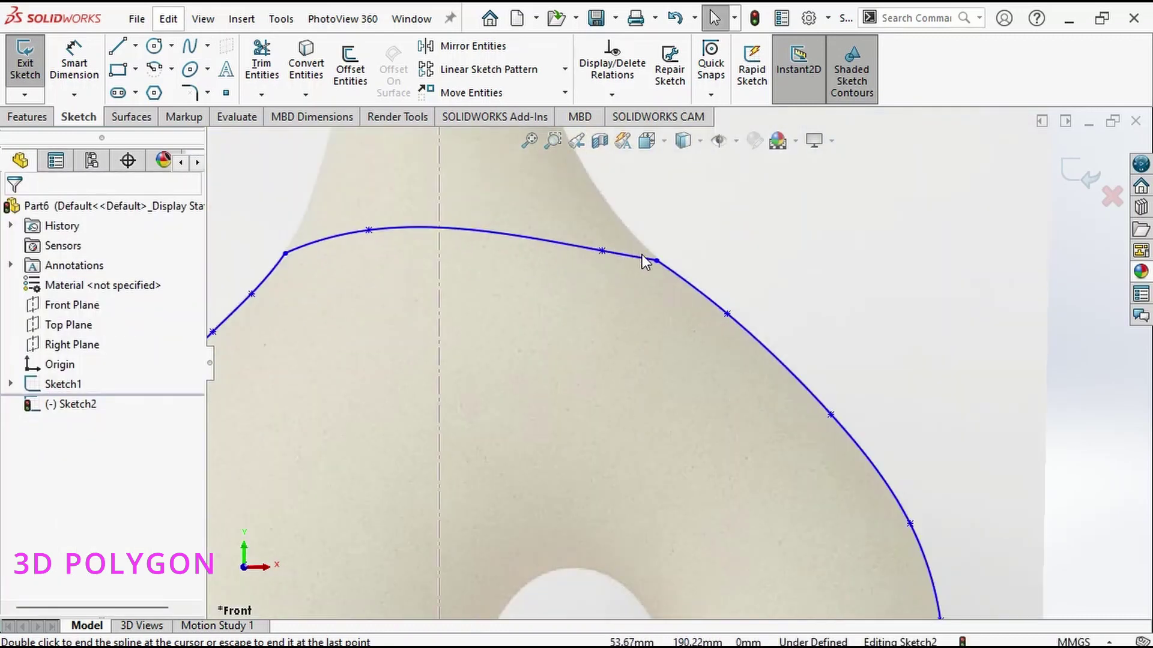
{"action": "left_click", "coordinate": [656, 260]}
{"action": "left_click", "coordinate": [706, 187]}
{"action": "left_click", "coordinate": [570, 260]}
{"action": "scroll", "coordinate": [601, 264], "scroll_direction": "down", "scroll_amount": 2}
{"action": "left_click_drag", "start_coordinate": [636, 262], "coordinate": [584, 236]}
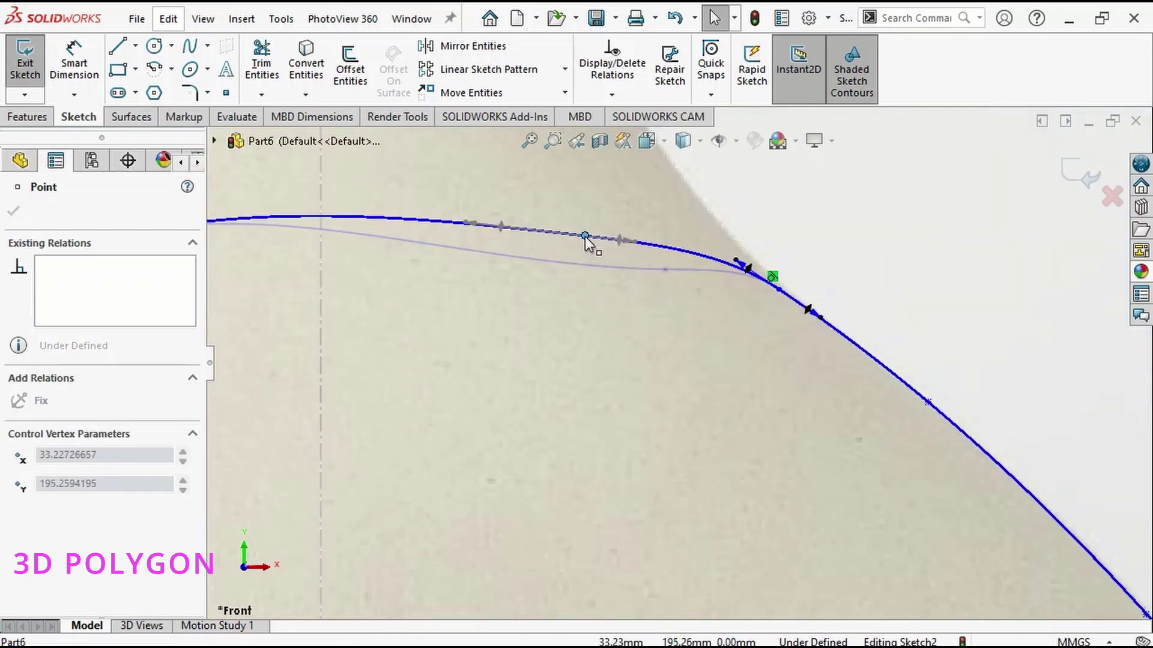
Make the left outer spline and the neck spline tangent at their shared point.
{"action": "scroll", "coordinate": [672, 356], "scroll_direction": "up", "scroll_amount": 7}
{"action": "left_click", "coordinate": [419, 337]}
{"action": "scroll", "coordinate": [534, 329], "scroll_direction": "down", "scroll_amount": 4}
{"action": "left_click", "coordinate": [494, 355]}
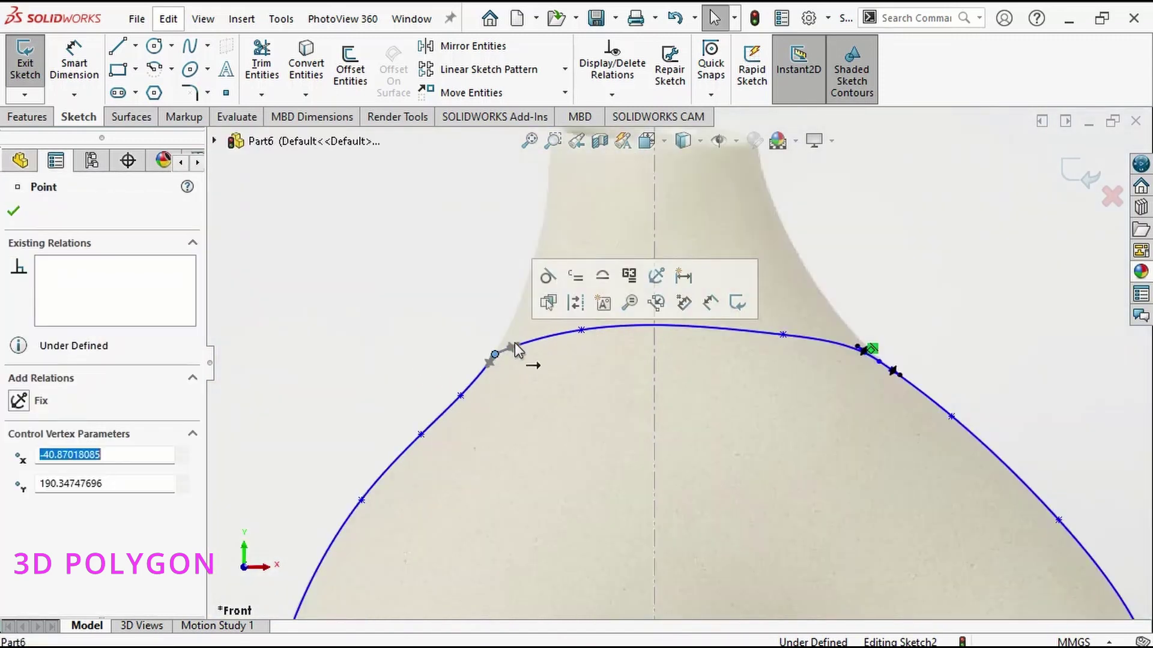
{"action": "left_click", "coordinate": [548, 276]}
Flatten the neck spline by moving its two interior points, the right one to about X 28 mm, Y 197 mm, and finish the sketch.
{"action": "scroll", "coordinate": [546, 347], "scroll_direction": "down", "scroll_amount": 1}
{"action": "left_click", "coordinate": [592, 327]}
{"action": "left_click_drag", "start_coordinate": [593, 327], "coordinate": [639, 315]}
{"action": "mouse_move", "coordinate": [833, 331]}
{"action": "left_mouse_down"}
{"action": "mouse_move", "coordinate": [826, 315]}
{"action": "mouse_move", "coordinate": [813, 321]}
{"action": "left_mouse_up"}
{"action": "scroll", "coordinate": [677, 362], "scroll_direction": "up", "scroll_amount": 5}
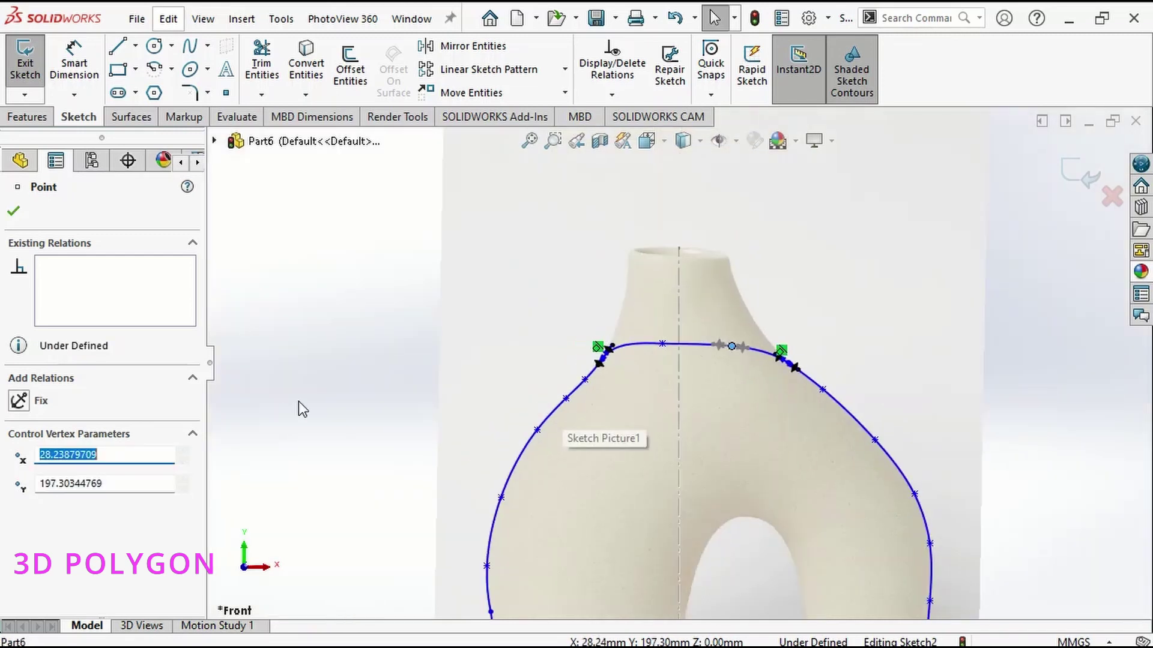
{"action": "left_click", "coordinate": [299, 402]}
{"action": "scroll", "coordinate": [654, 384], "scroll_direction": "up", "scroll_amount": 5}
{"action": "scroll", "coordinate": [700, 390], "scroll_direction": "down", "scroll_amount": 5}
{"action": "scroll", "coordinate": [726, 391], "scroll_direction": "up", "scroll_amount": 4}
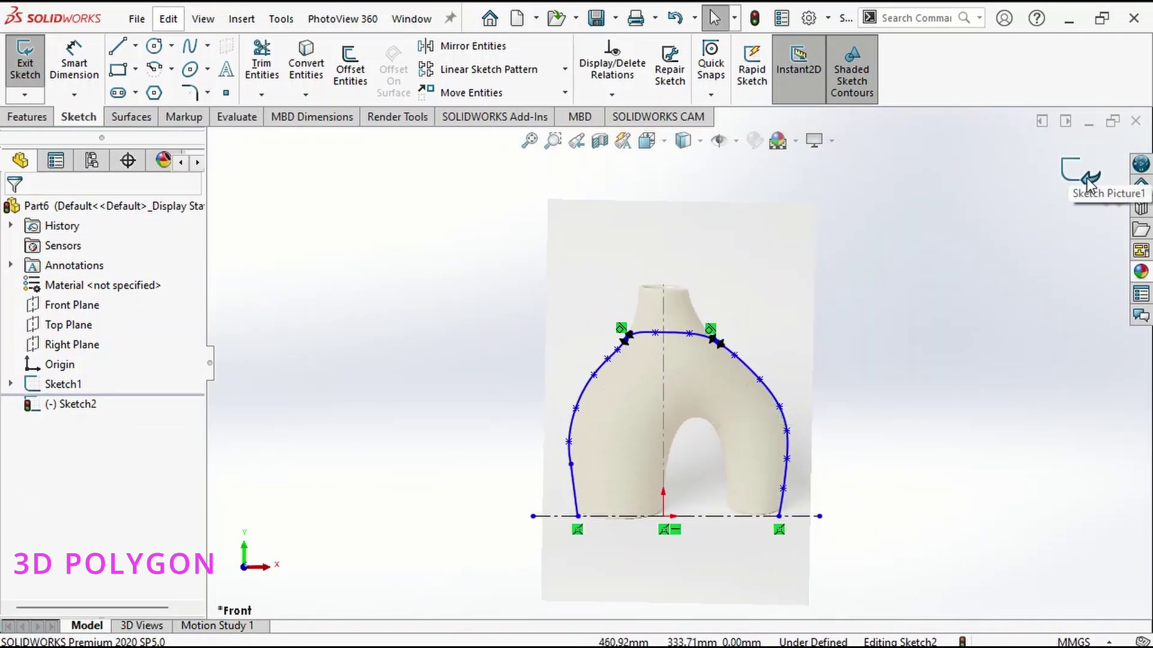
{"action": "left_click", "coordinate": [1087, 180]}
Reopen the outer outline sketch, make the left leg's line tangent to the spline above it, and finish the sketch.
{"action": "right_click", "coordinate": [66, 404]}
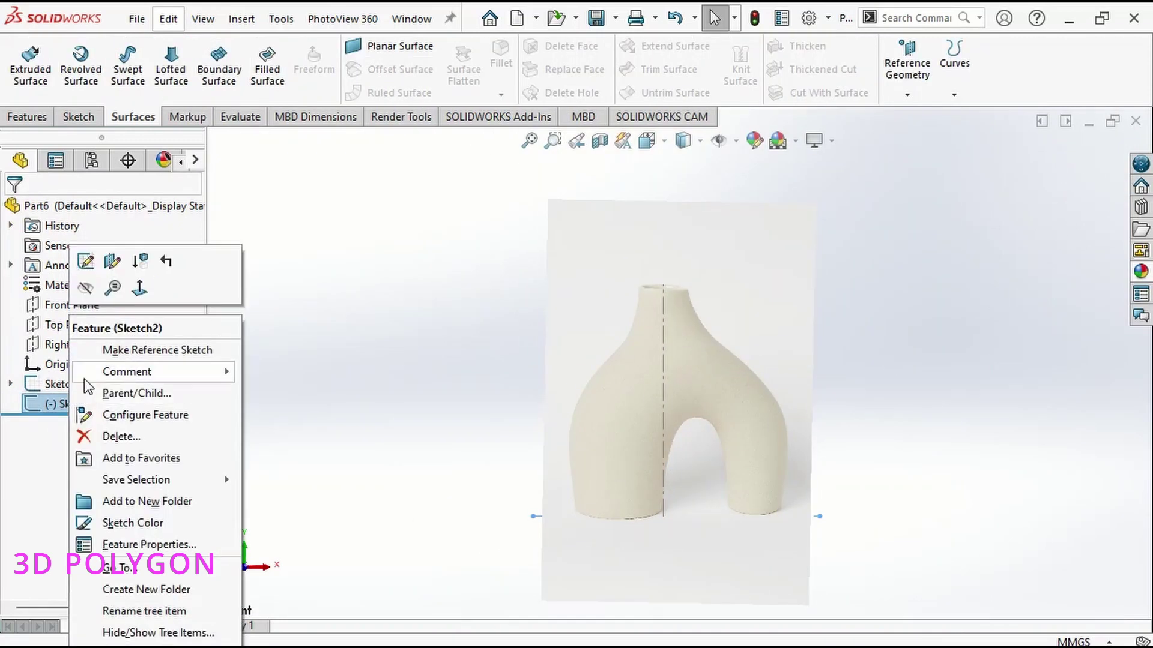
{"action": "left_click", "coordinate": [86, 262]}
{"action": "scroll", "coordinate": [599, 278], "scroll_direction": "up", "scroll_amount": 4}
{"action": "left_click", "coordinate": [576, 270]}
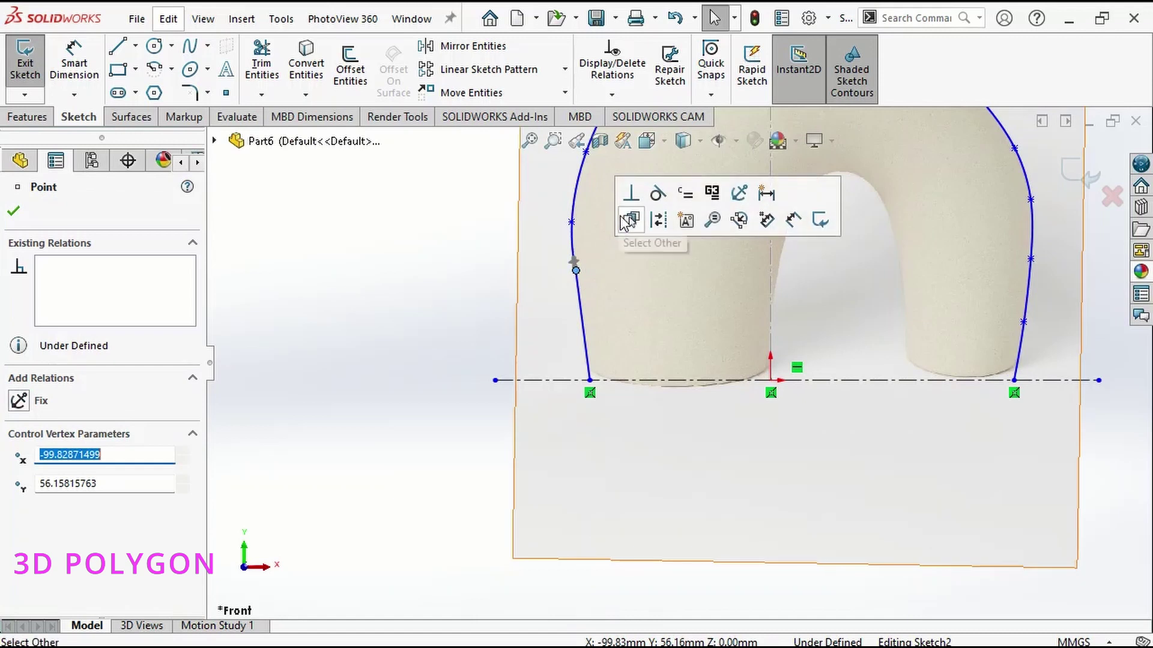
{"action": "left_click", "coordinate": [657, 193]}
{"action": "scroll", "coordinate": [618, 399], "scroll_direction": "up", "scroll_amount": 2}
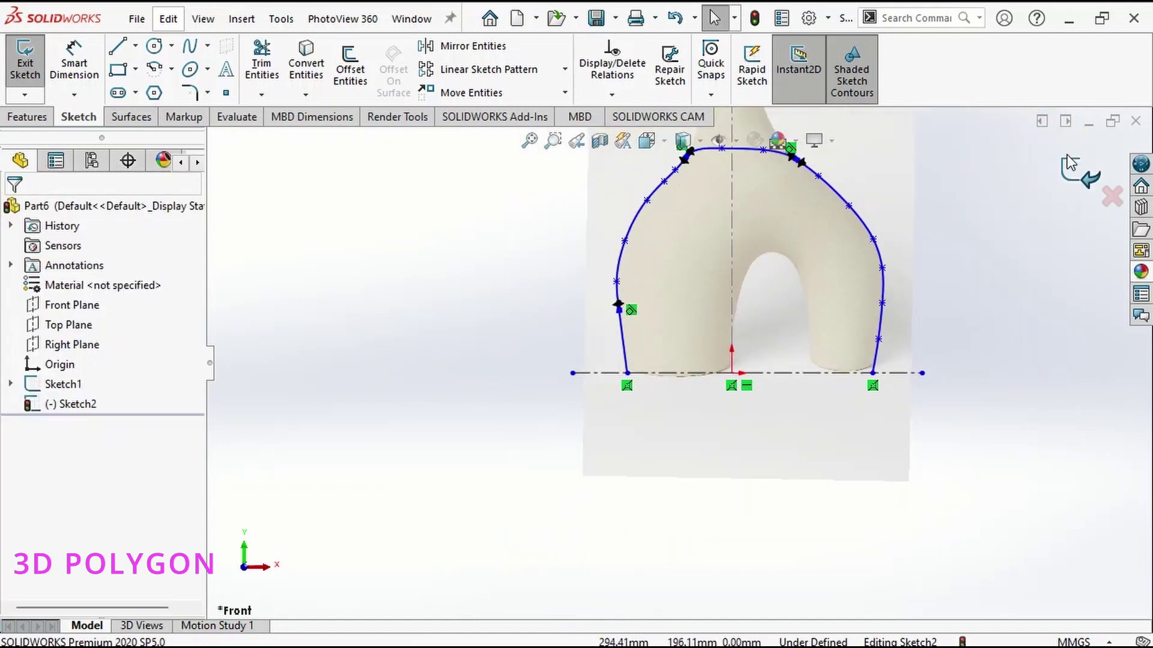
{"action": "left_click", "coordinate": [1081, 174]}
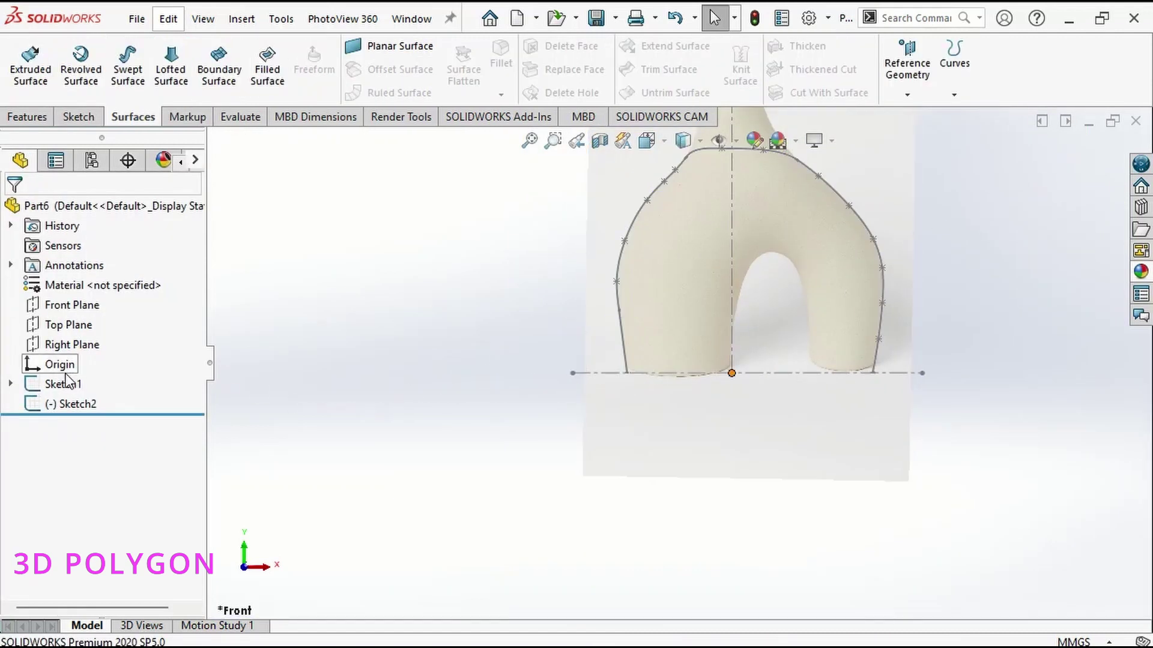
Start a new sketch on the Front Plane and trace the inner arch with a spline starting and ending on the construction line, finishing at about X 70 mm.
{"action": "left_click", "coordinate": [72, 310]}
{"action": "left_click", "coordinate": [93, 284]}
{"action": "scroll", "coordinate": [755, 338], "scroll_direction": "up", "scroll_amount": 5}
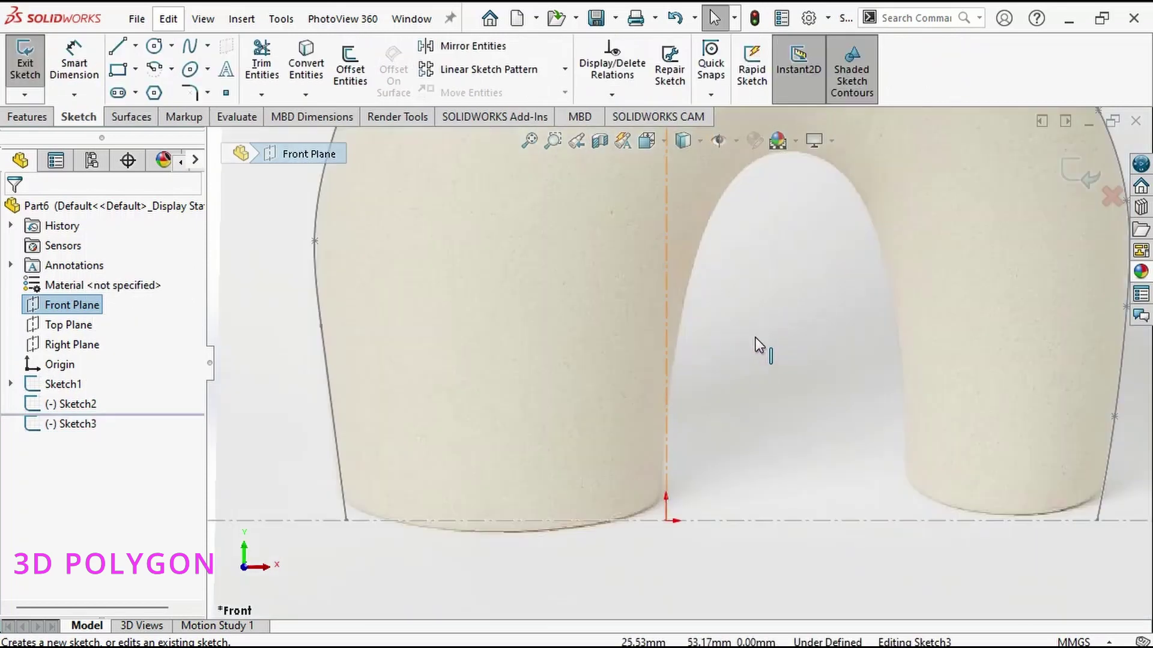
{"action": "left_click", "coordinate": [656, 520]}
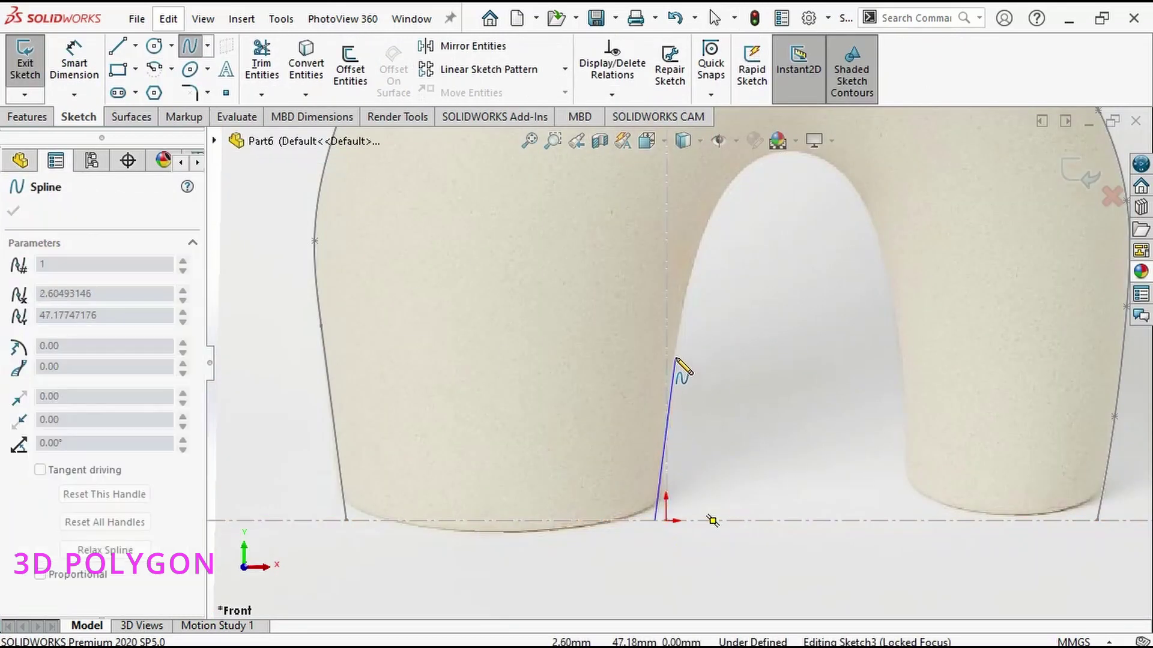
{"action": "left_click", "coordinate": [701, 242]}
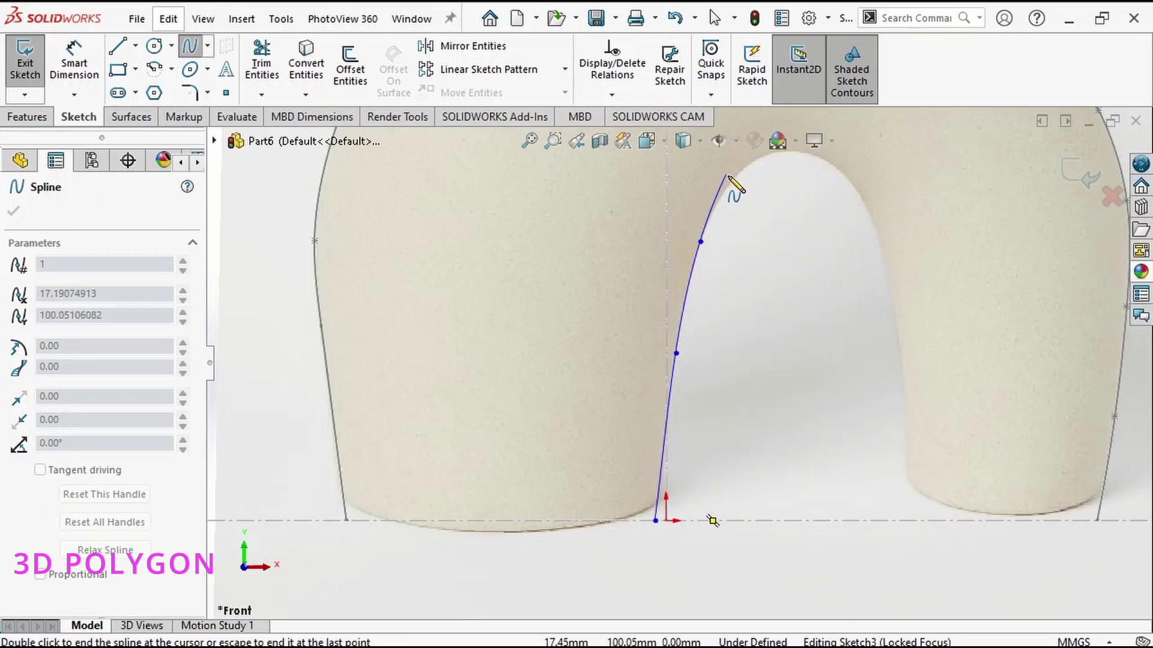
{"action": "scroll", "coordinate": [777, 205], "scroll_direction": "down", "scroll_amount": 5}
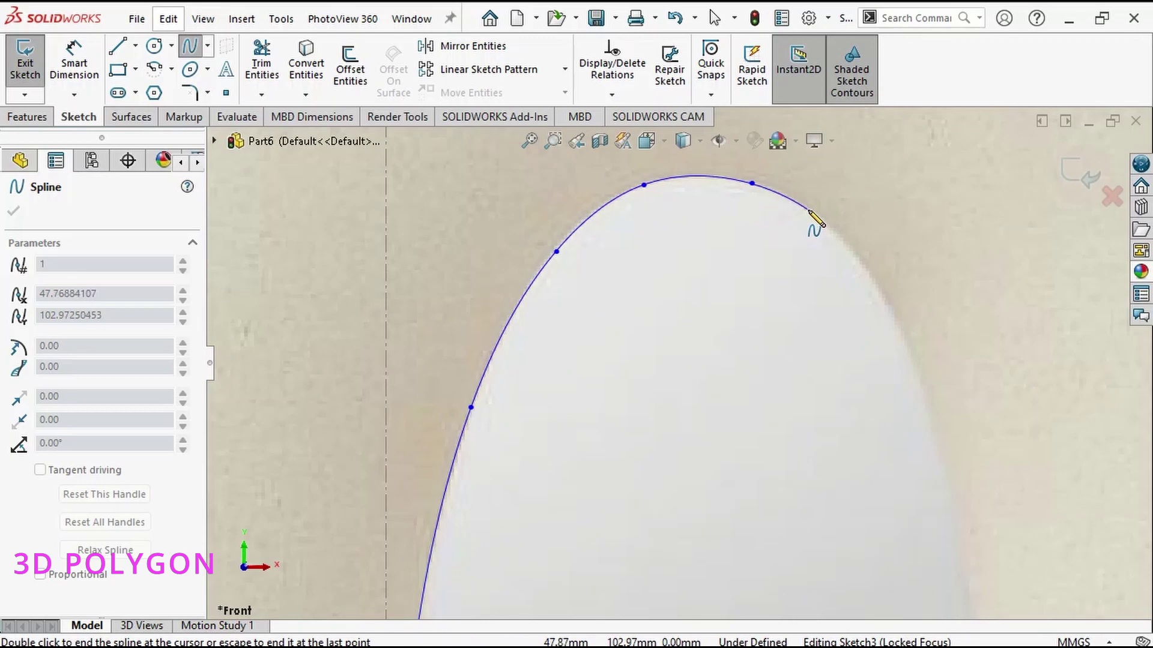
{"action": "left_click", "coordinate": [873, 279]}
{"action": "scroll", "coordinate": [874, 370], "scroll_direction": "up", "scroll_amount": 5}
{"action": "scroll", "coordinate": [919, 387], "scroll_direction": "down", "scroll_amount": 4}
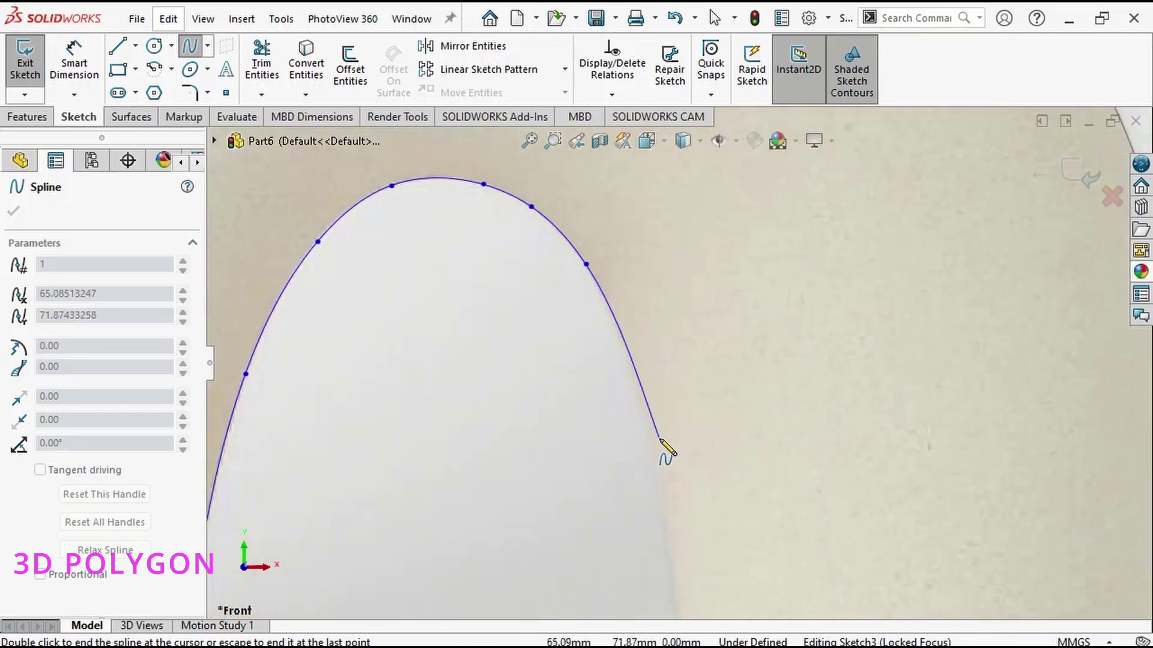
{"action": "scroll", "coordinate": [661, 471], "scroll_direction": "up", "scroll_amount": 3}
{"action": "scroll", "coordinate": [690, 487], "scroll_direction": "down", "scroll_amount": 5}
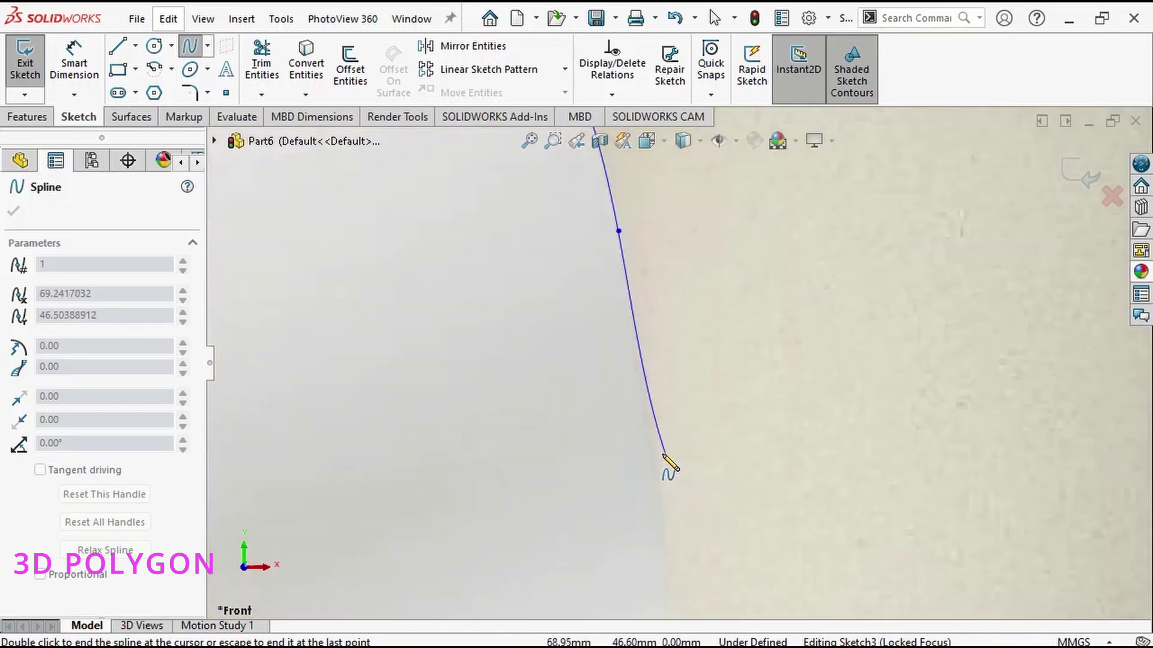
{"action": "scroll", "coordinate": [650, 444], "scroll_direction": "up", "scroll_amount": 4}
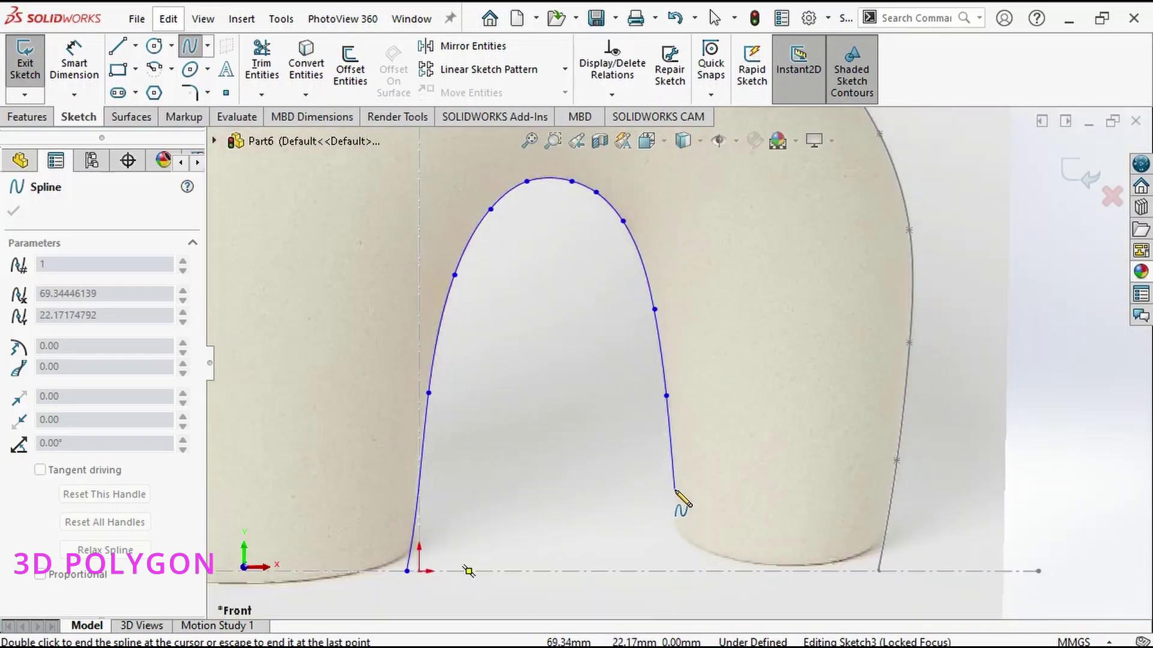
{"action": "scroll", "coordinate": [682, 495], "scroll_direction": "down", "scroll_amount": 5}
{"action": "scroll", "coordinate": [678, 486], "scroll_direction": "up", "scroll_amount": 4}
{"action": "scroll", "coordinate": [682, 504], "scroll_direction": "down", "scroll_amount": 3}
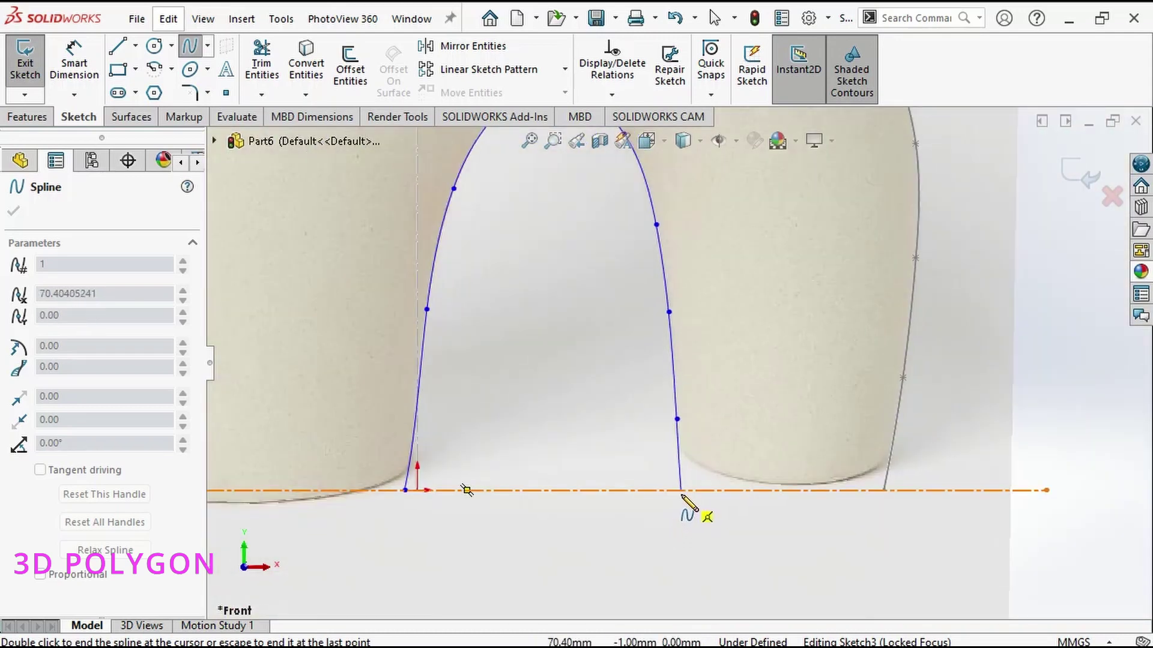
{"action": "double_click", "coordinate": [678, 494]}
{"action": "scroll", "coordinate": [679, 511], "scroll_direction": "up", "scroll_amount": 6}
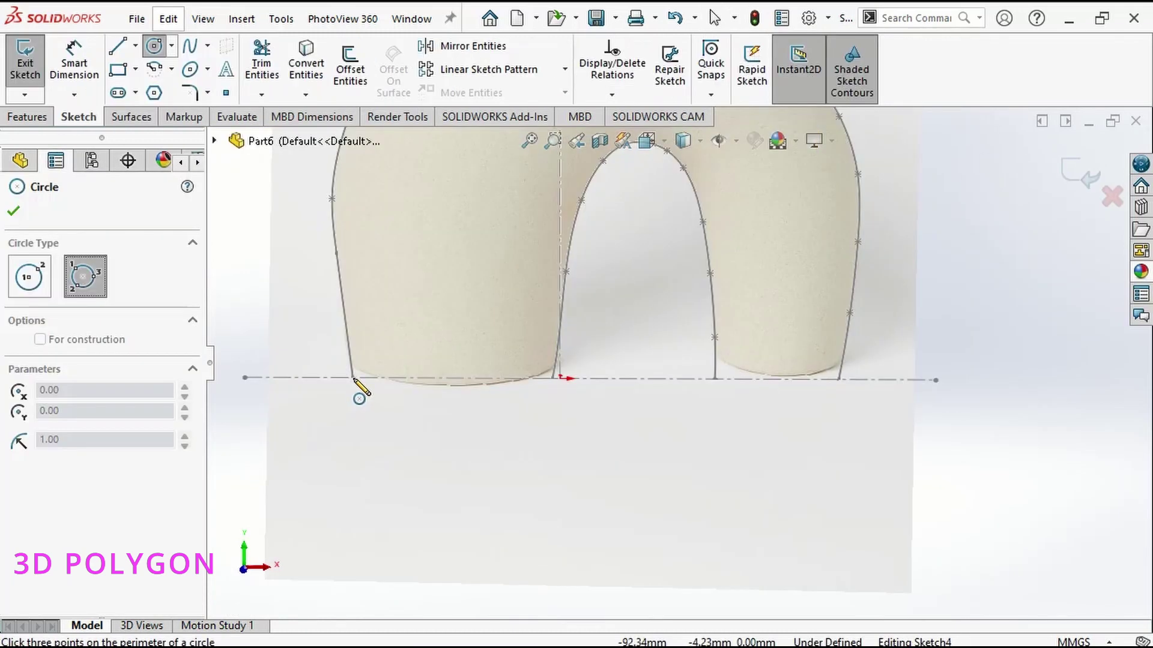
Sketch a perimeter circle at the left leg's base through the lower ends of the outer outline and the inner arch.
{"action": "left_click", "coordinate": [353, 378]}
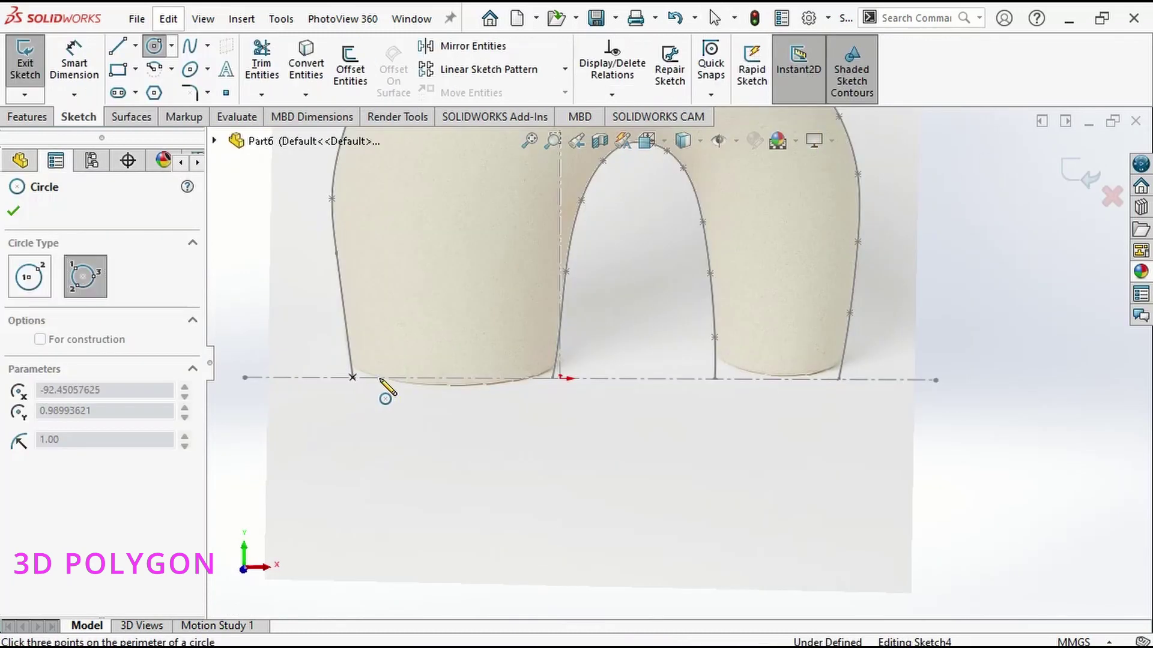
{"action": "left_click", "coordinate": [565, 380]}
{"action": "left_click", "coordinate": [462, 407]}
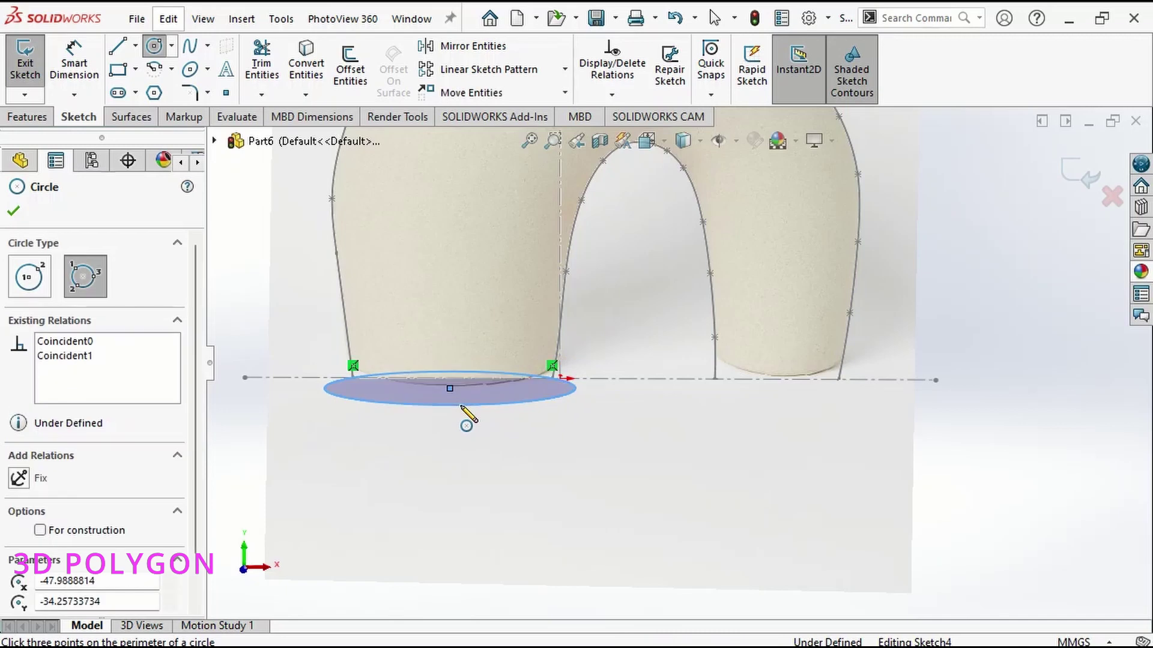
{"action": "key", "text": "Escape"}
Make the left leg circle's center coincident with the horizontal construction line and finish the sketch.
{"action": "left_click", "coordinate": [452, 388]}
{"action": "left_click", "coordinate": [460, 380], "text": "ctrl"}
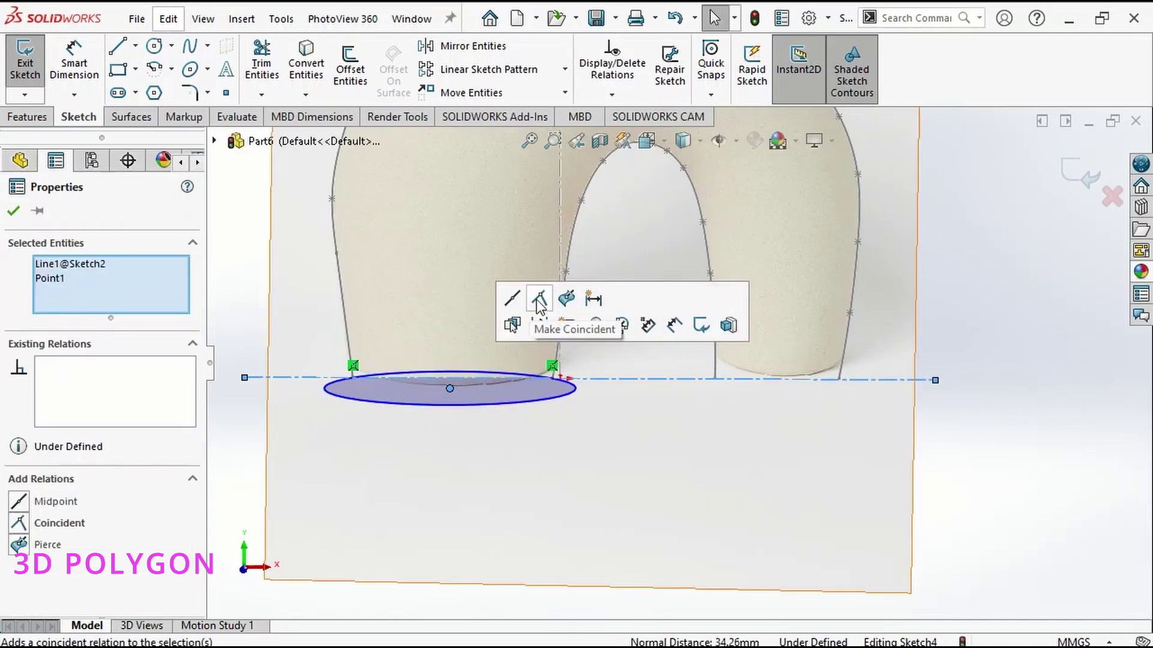
{"action": "left_click", "coordinate": [539, 298]}
{"action": "left_click", "coordinate": [647, 538]}
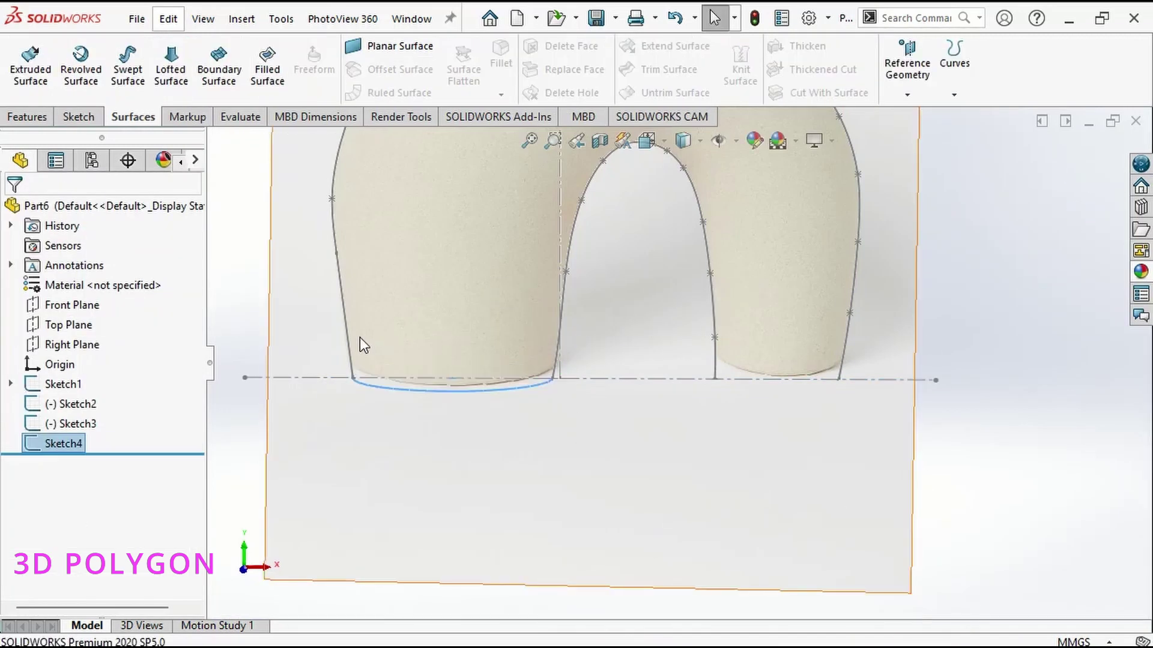
Start a new sketch on the Top Plane and draw a perimeter circle through the two lower end points of the right leg.
{"action": "left_click", "coordinate": [66, 325]}
{"action": "left_click", "coordinate": [53, 297]}
{"action": "left_click", "coordinate": [171, 46]}
{"action": "left_click", "coordinate": [201, 90]}
{"action": "scroll", "coordinate": [651, 474], "scroll_direction": "down", "scroll_amount": 5}
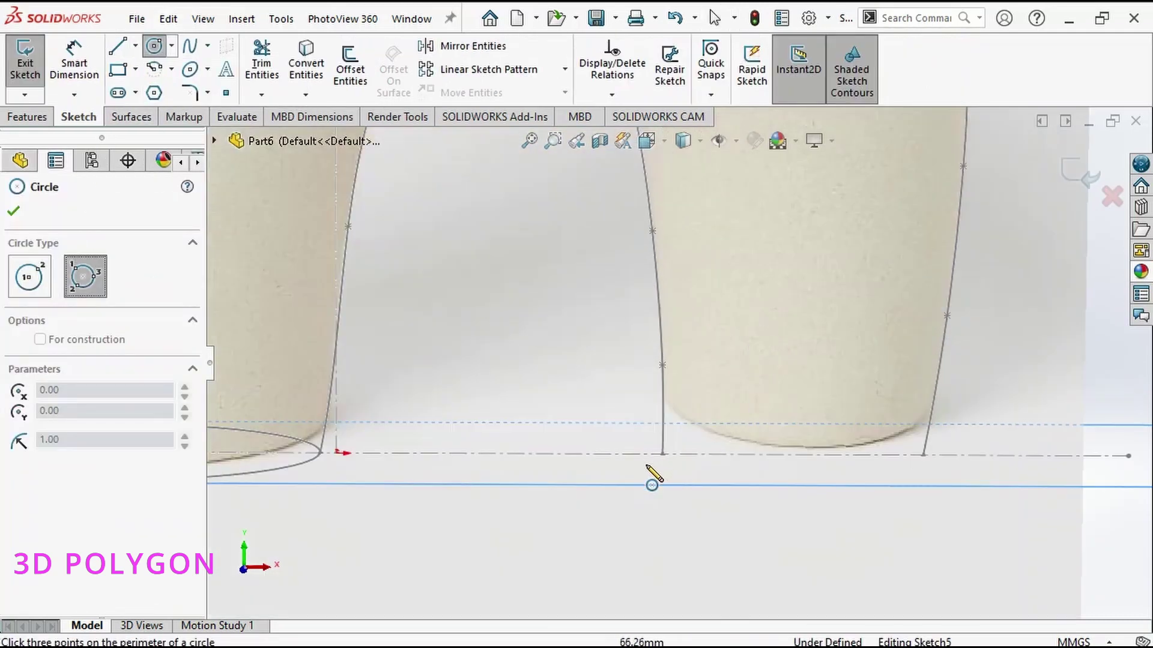
{"action": "left_click", "coordinate": [663, 455]}
{"action": "left_click", "coordinate": [924, 455]}
{"action": "left_click", "coordinate": [820, 483]}
{"action": "key", "text": "Escape"}
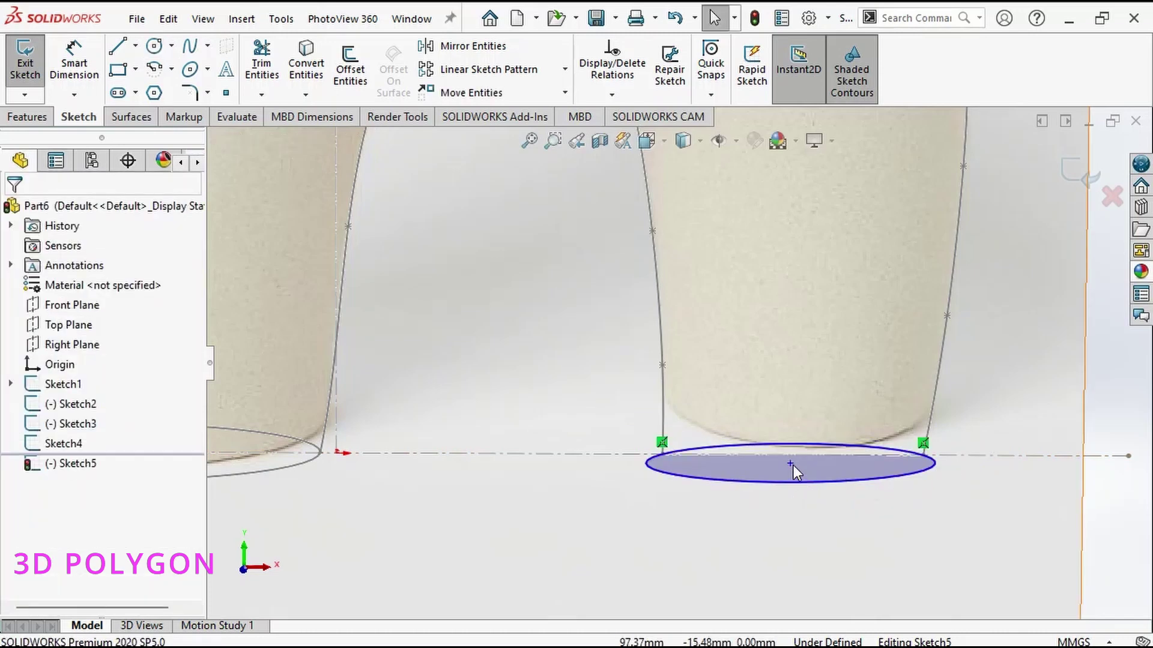
Make the right leg circle's center coincident with the horizontal construction line and finish the sketch.
{"action": "left_click", "coordinate": [790, 463]}
{"action": "left_click", "coordinate": [801, 455], "text": "ctrl"}
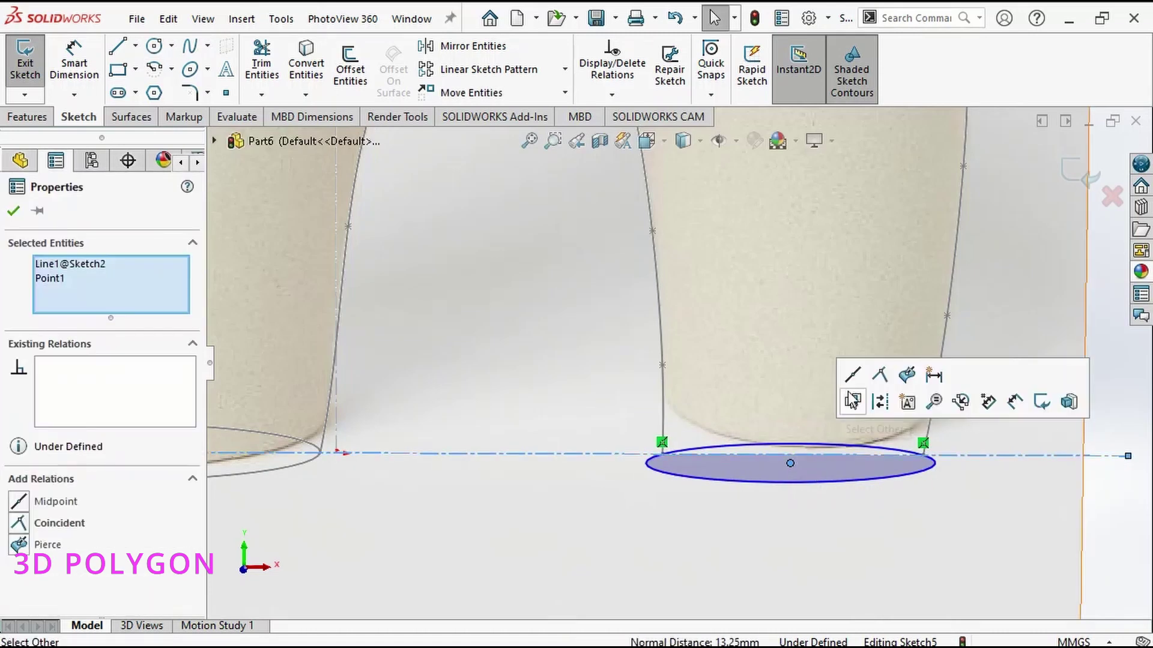
{"action": "left_click", "coordinate": [880, 375]}
{"action": "scroll", "coordinate": [961, 471], "scroll_direction": "up", "scroll_amount": 3}
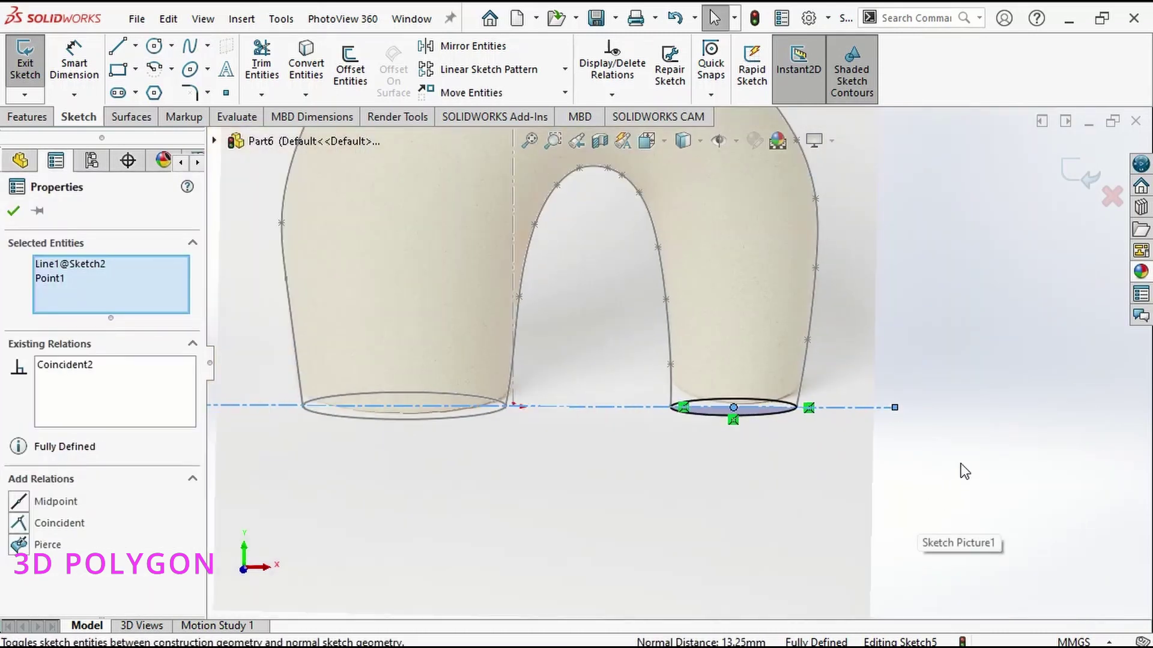
{"action": "left_click", "coordinate": [1071, 176]}
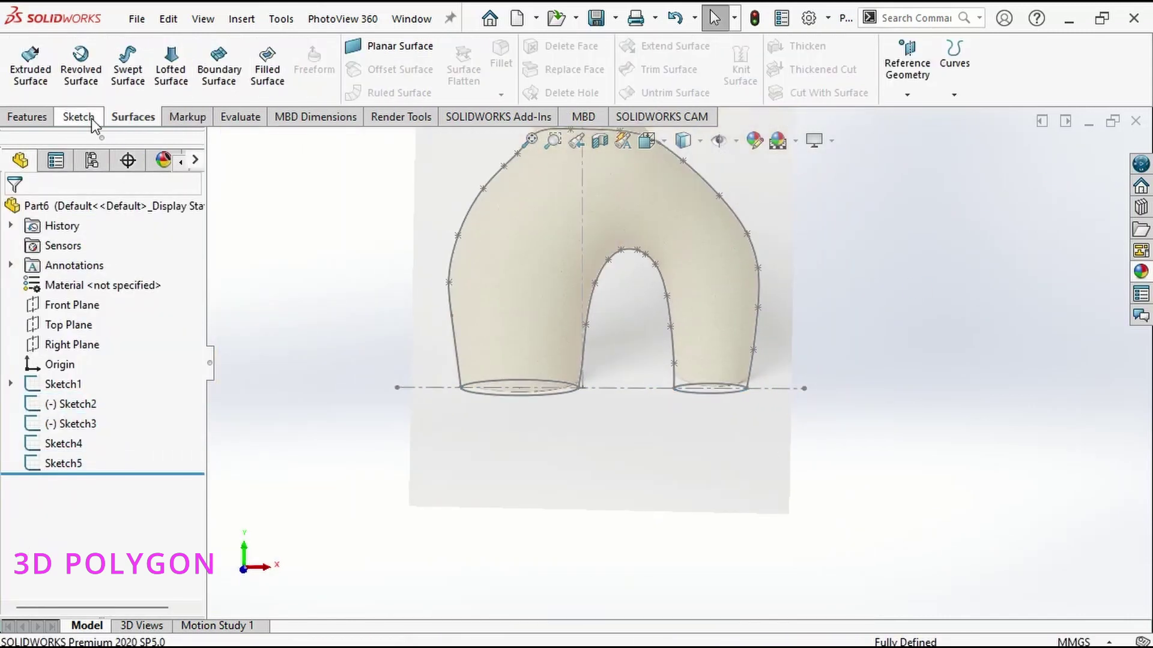
Start a lofted surface with the left and right leg base circles as its profiles.
{"action": "left_click", "coordinate": [173, 71]}
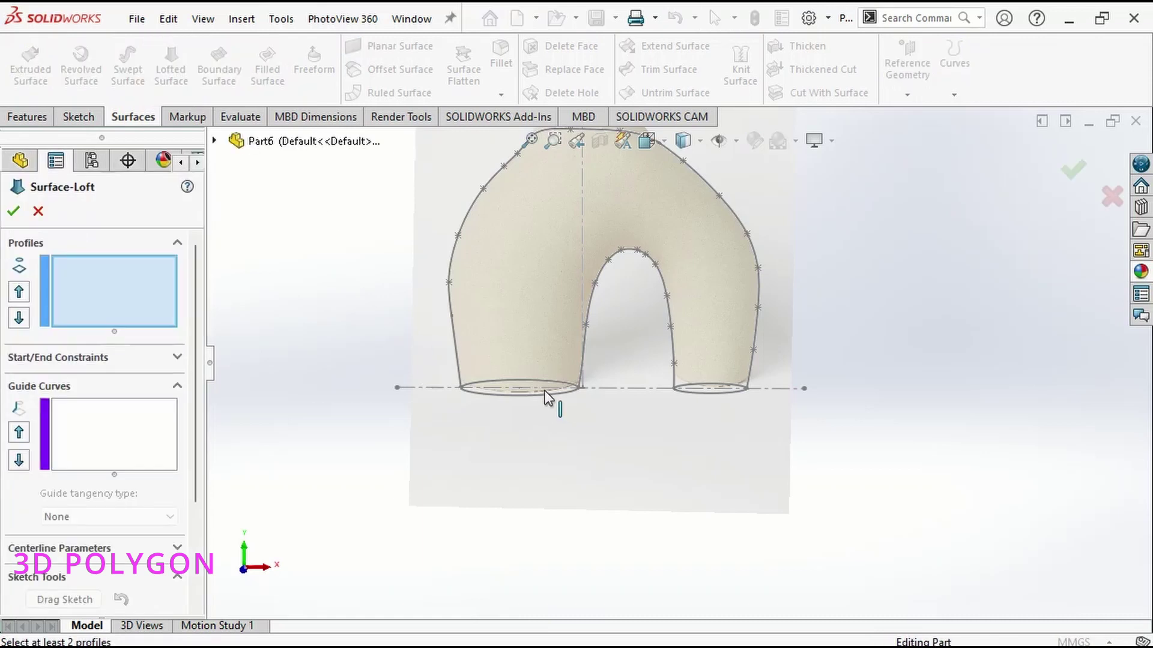
{"action": "left_click", "coordinate": [545, 394]}
{"action": "right_click", "coordinate": [62, 291]}
{"action": "left_click", "coordinate": [125, 299]}
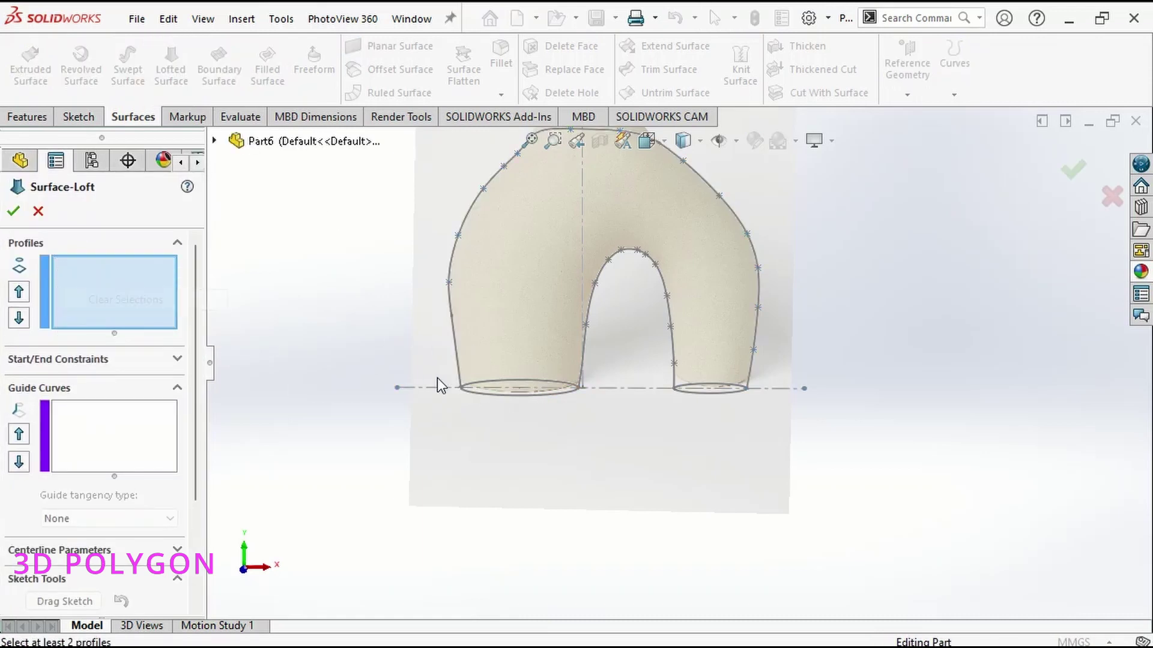
{"action": "left_click", "coordinate": [491, 397]}
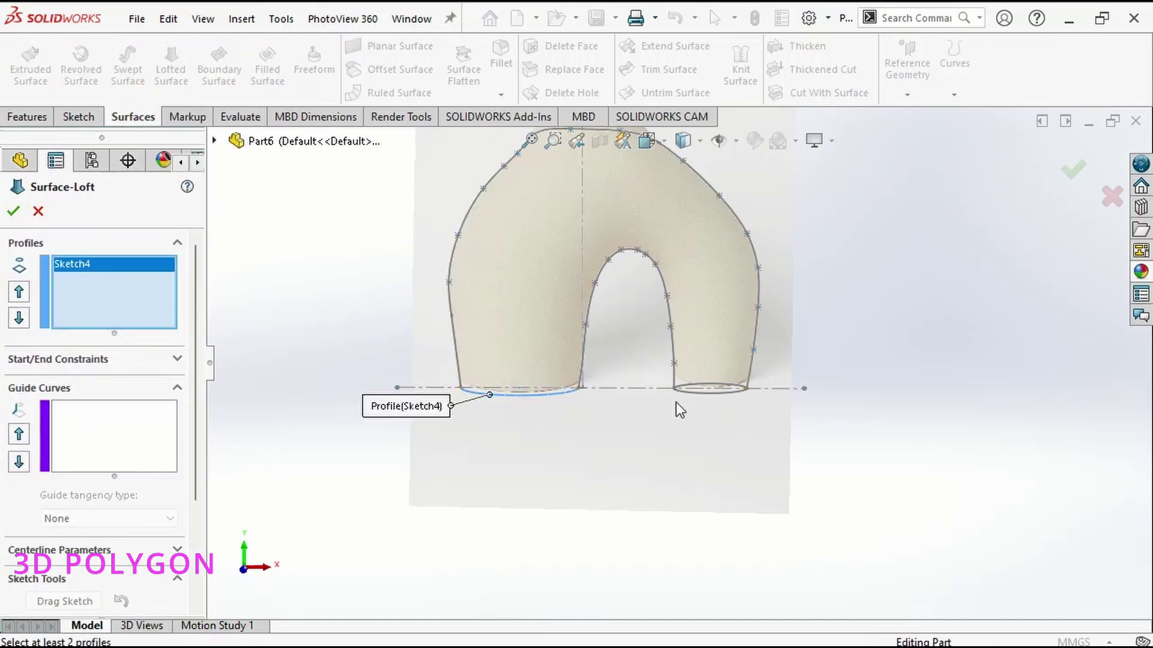
{"action": "left_click", "coordinate": [708, 394]}
{"action": "left_click", "coordinate": [709, 394]}
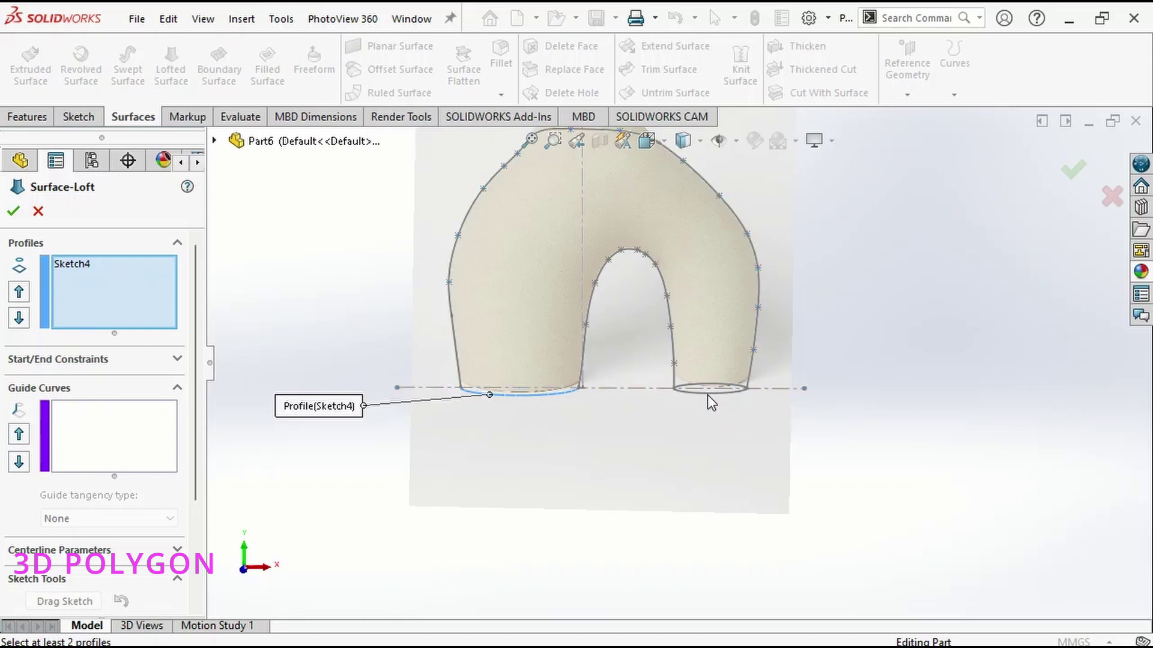
{"action": "scroll", "coordinate": [711, 393], "scroll_direction": "down", "scroll_amount": 5}
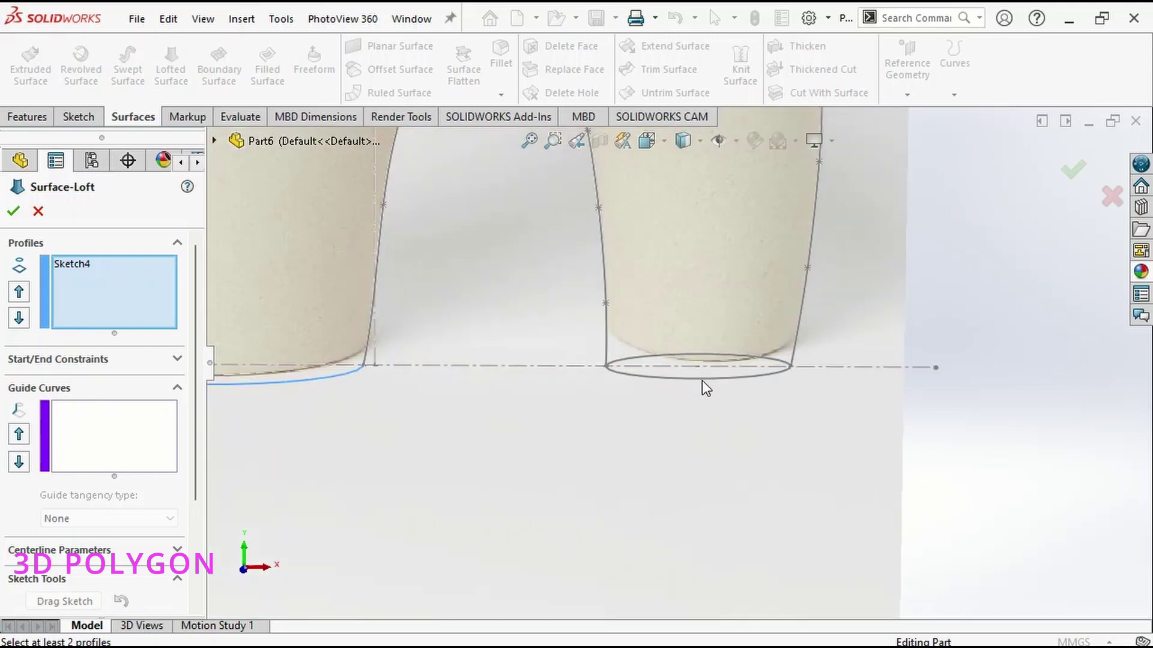
{"action": "left_click", "coordinate": [701, 381]}
{"action": "scroll", "coordinate": [693, 384], "scroll_direction": "up", "scroll_amount": 5}
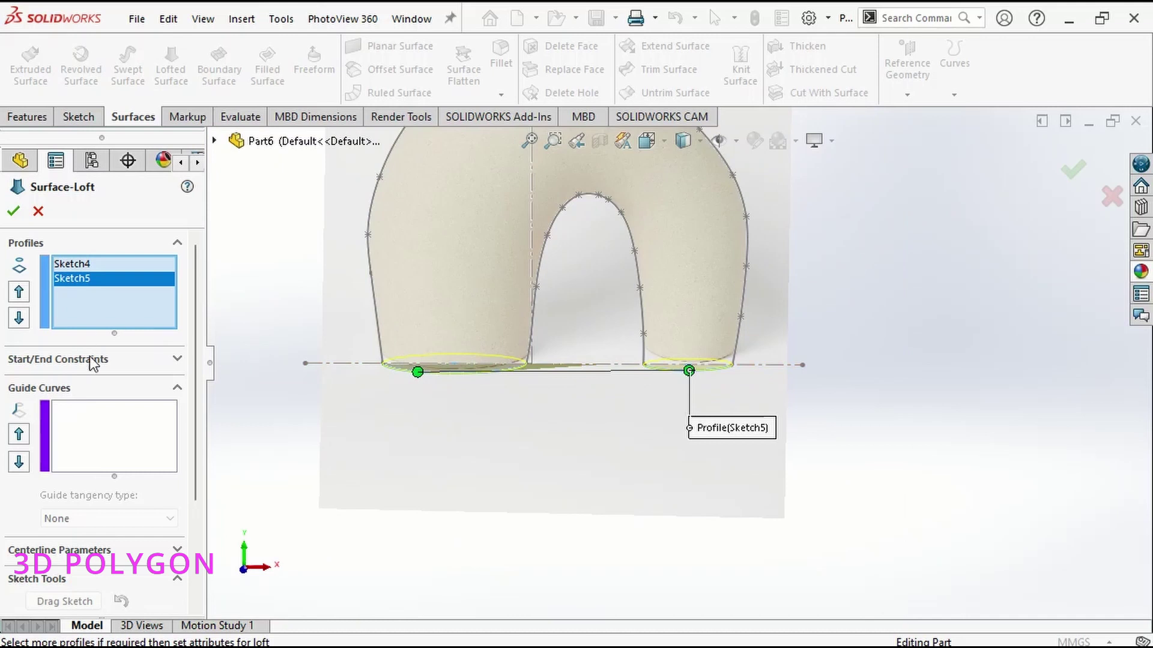
Add the outer outline and the inner arch as the loft's guide curves and create the surface.
{"action": "left_click", "coordinate": [96, 415]}
{"action": "left_click", "coordinate": [372, 297]}
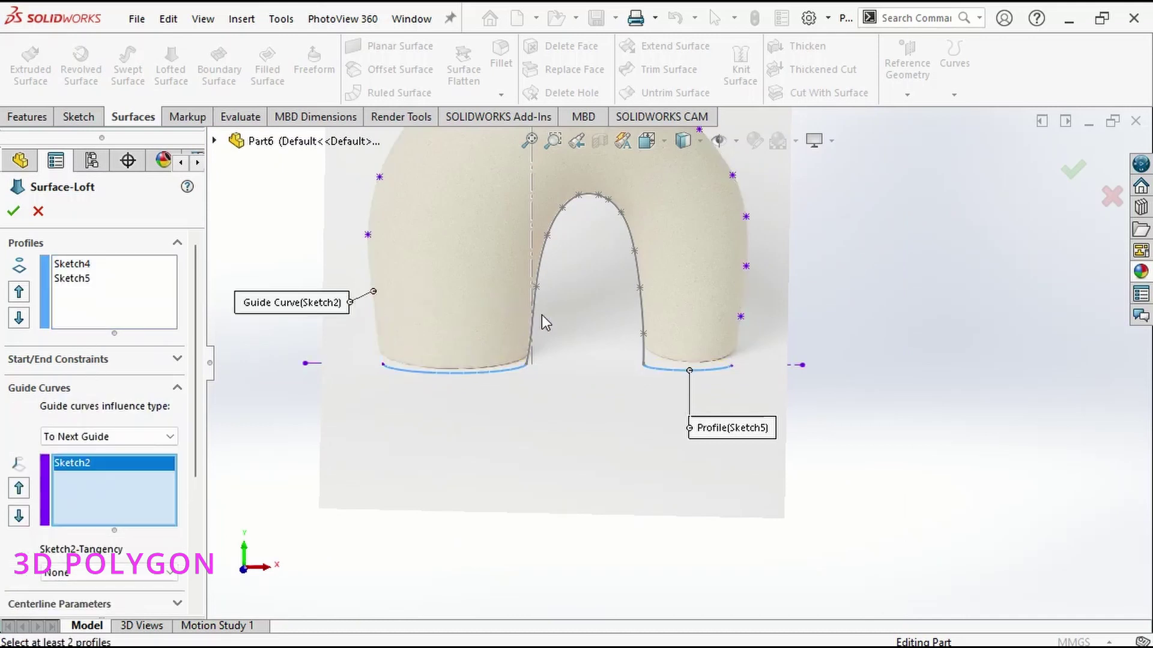
{"action": "left_click", "coordinate": [543, 275]}
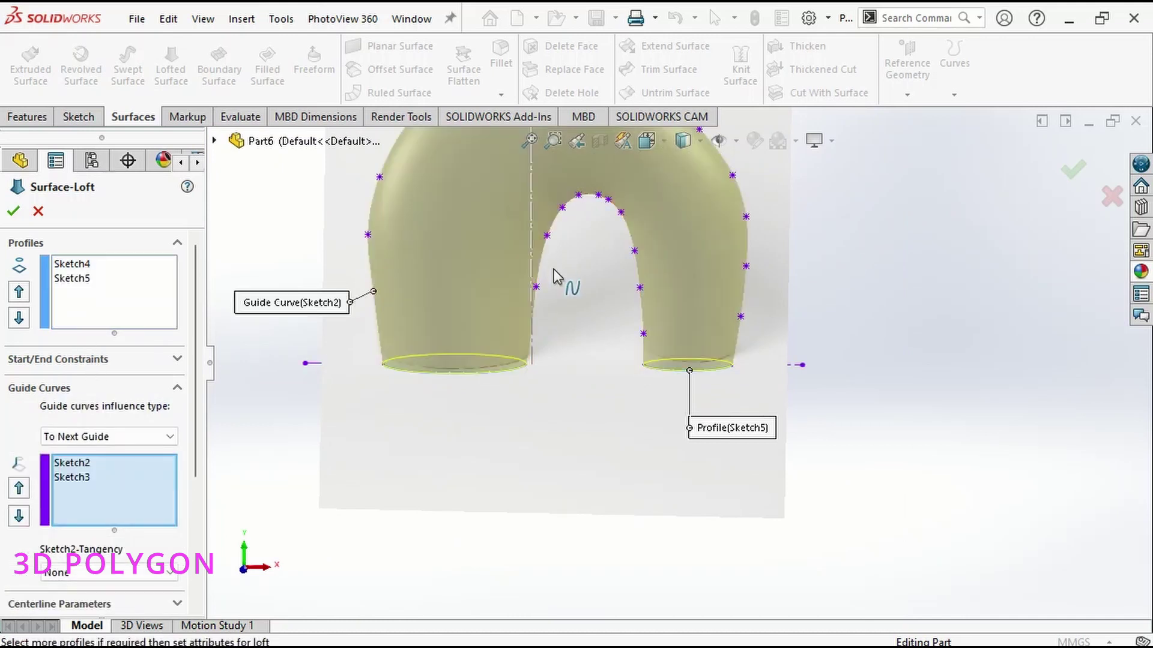
{"action": "mouse_move", "coordinate": [606, 394]}
{"action": "middle_mouse_down"}
{"action": "mouse_move", "coordinate": [612, 358]}
{"action": "mouse_move", "coordinate": [616, 387]}
{"action": "middle_mouse_up"}
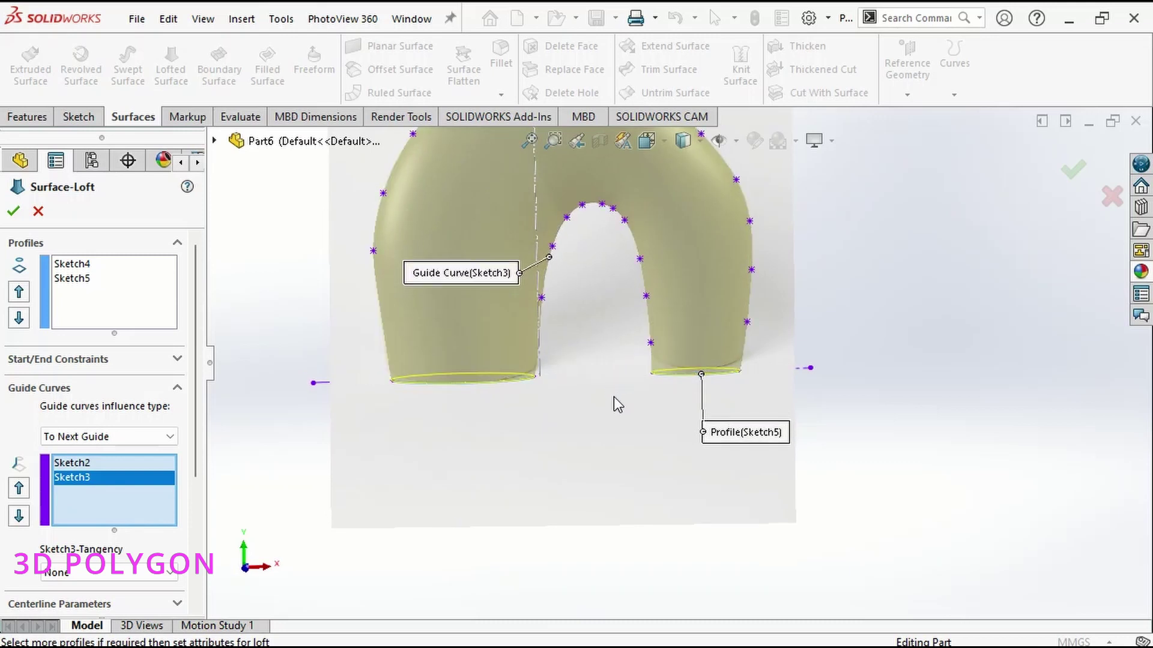
{"action": "scroll", "coordinate": [681, 342], "scroll_direction": "up", "scroll_amount": 3}
{"action": "left_click", "coordinate": [1073, 170]}
{"action": "middle_click_drag", "start_coordinate": [793, 361], "coordinate": [684, 386]}
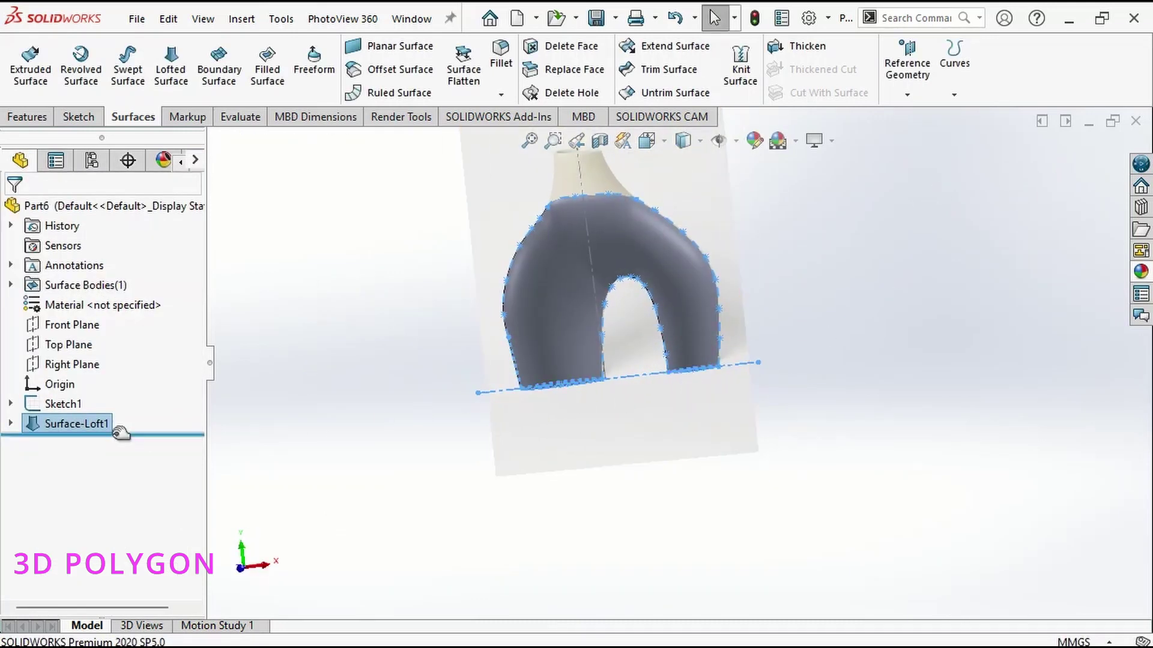
Reopen the loft's inner arch sketch, move the lowest interior spline point on the left side to about X -1.3 mm, Y 22.15 mm, and finish the sketch.
{"action": "right_click", "coordinate": [69, 424]}
{"action": "left_click", "coordinate": [13, 424]}
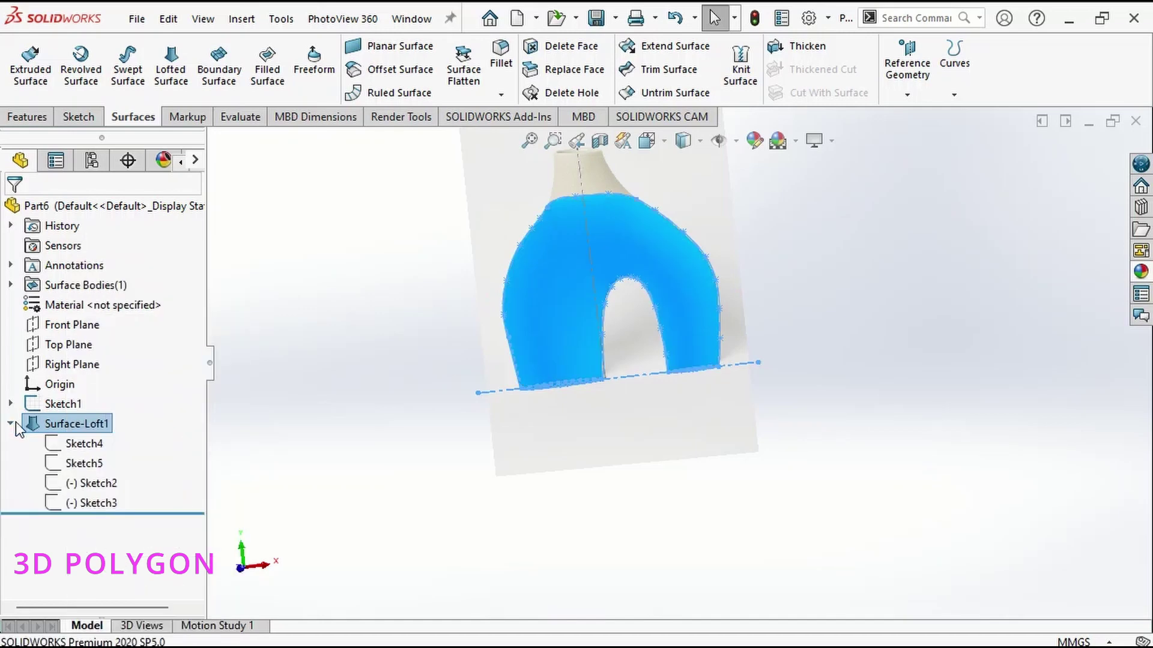
{"action": "left_click", "coordinate": [99, 488]}
{"action": "left_click", "coordinate": [95, 502]}
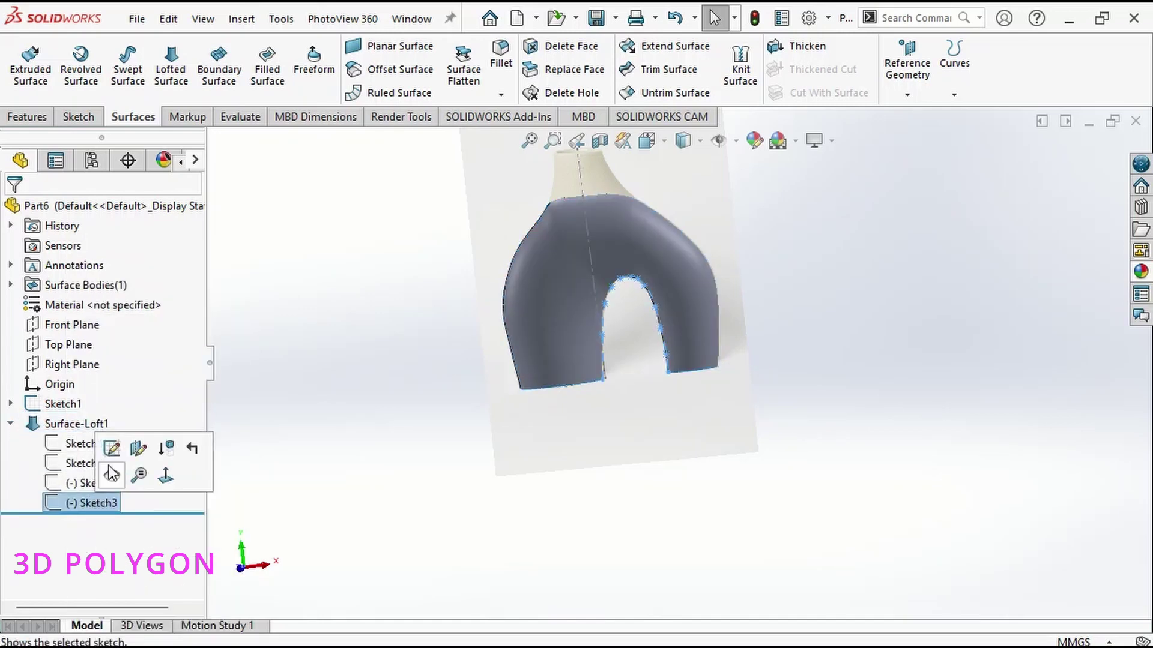
{"action": "left_click", "coordinate": [112, 448]}
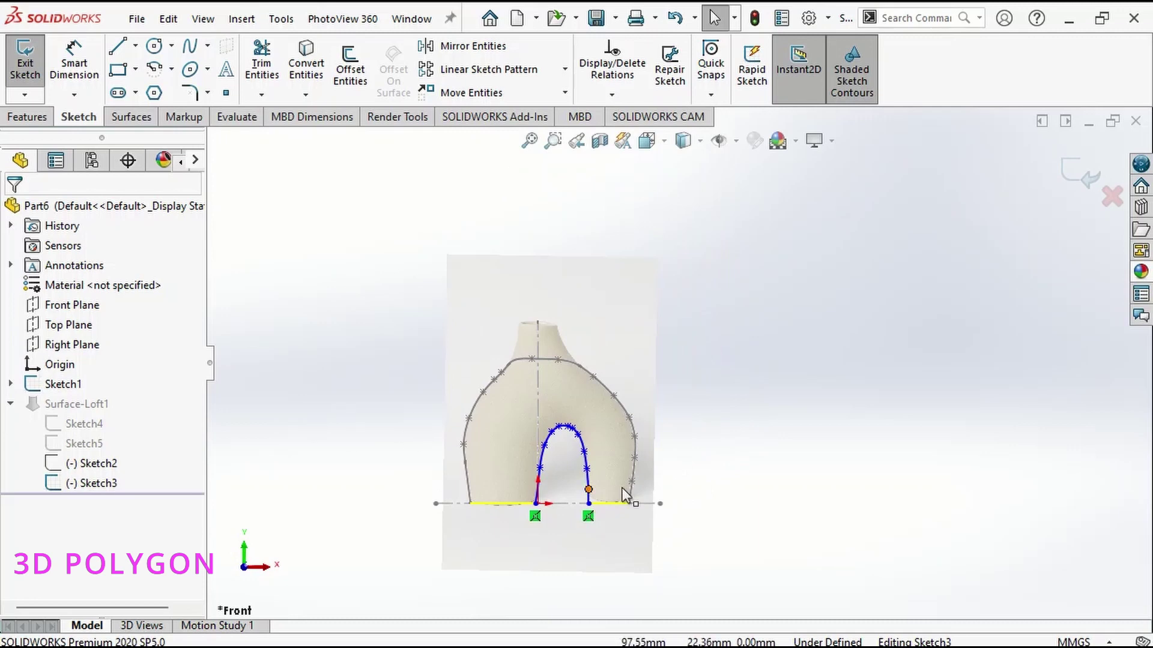
{"action": "scroll", "coordinate": [531, 488], "scroll_direction": "down", "scroll_amount": 10}
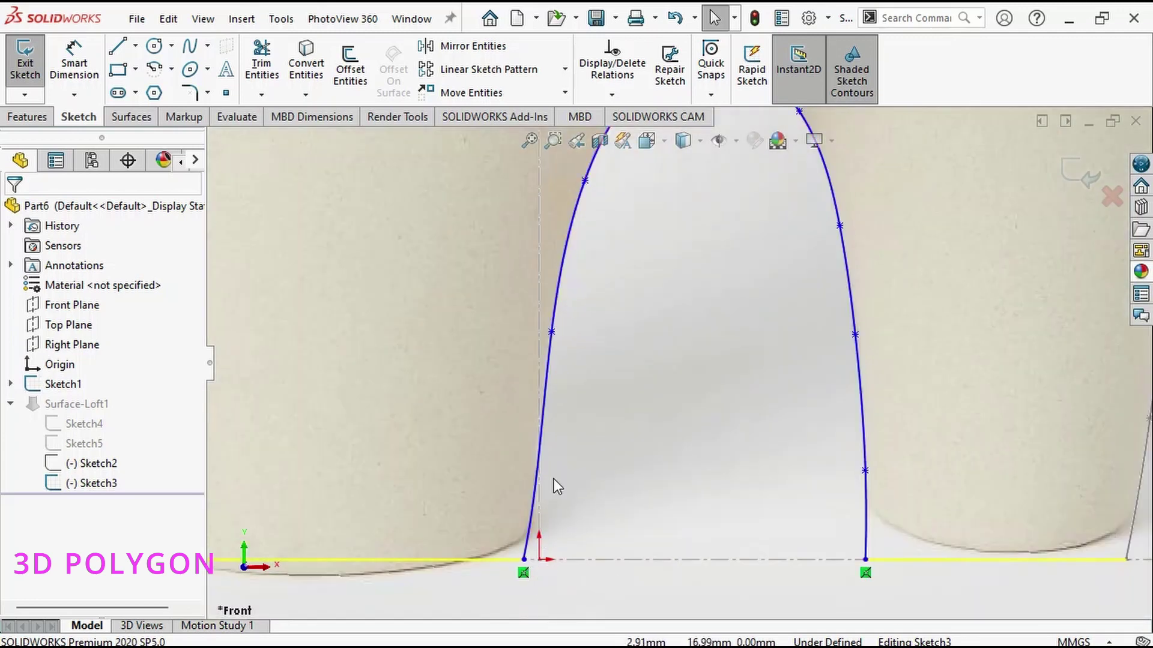
{"action": "left_click_drag", "start_coordinate": [540, 345], "coordinate": [534, 456]}
{"action": "scroll", "coordinate": [600, 515], "scroll_direction": "up", "scroll_amount": 4}
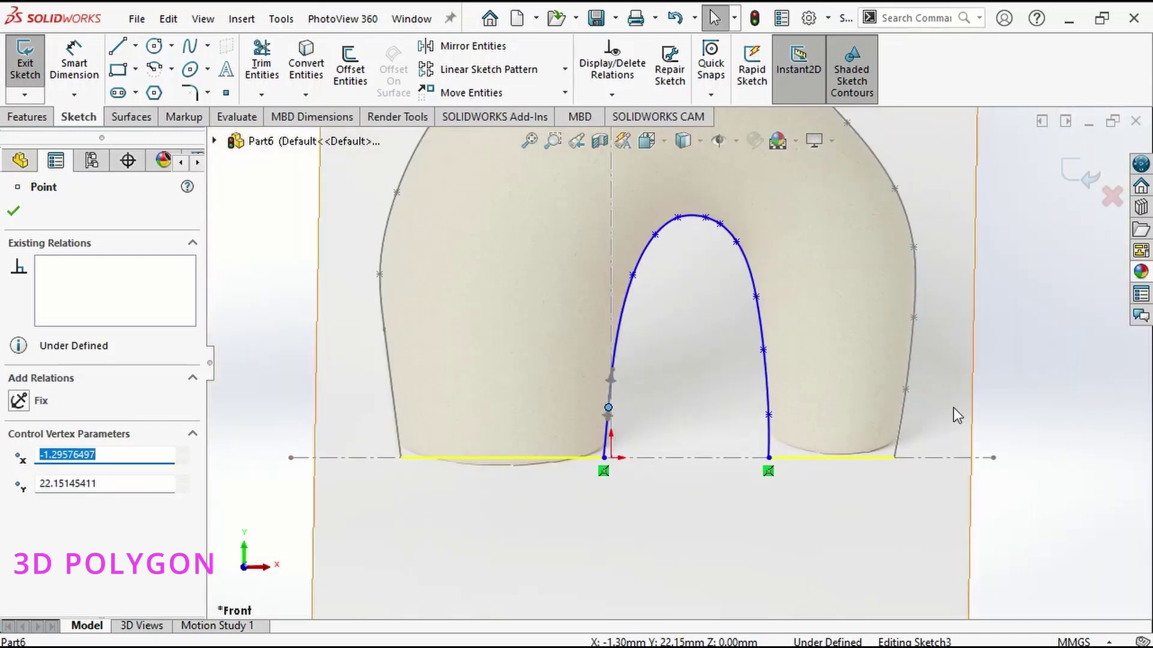
{"action": "left_click", "coordinate": [1067, 411]}
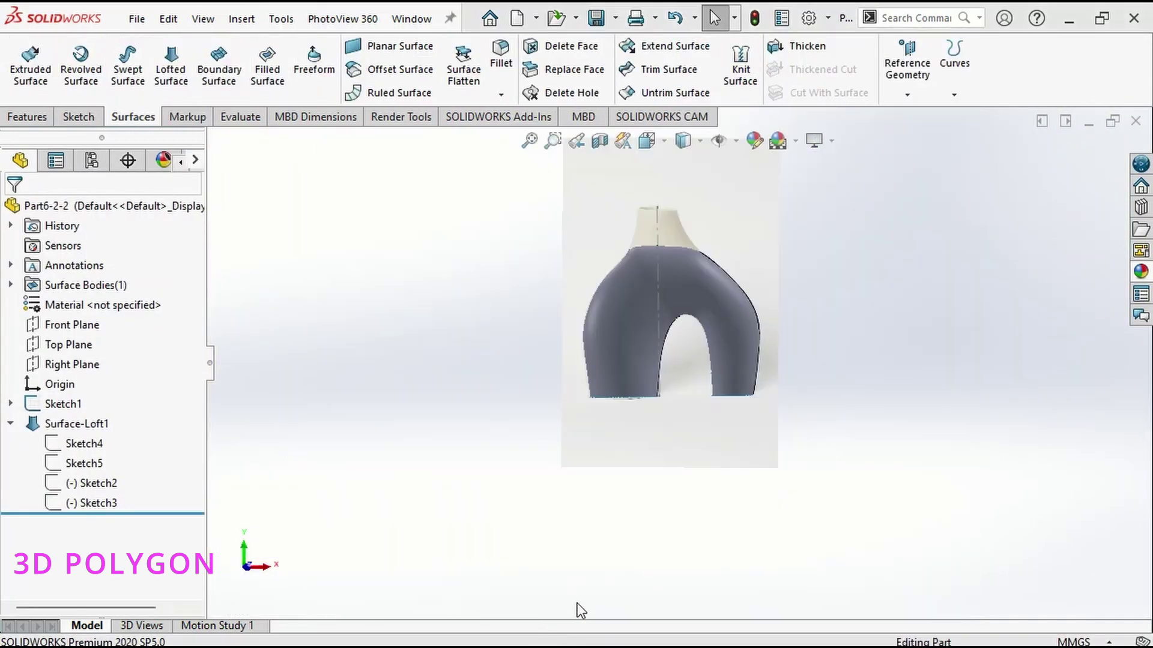
Set up a reference plane offset about 178.31 mm above the Top Plane.
{"action": "left_click", "coordinate": [68, 344]}
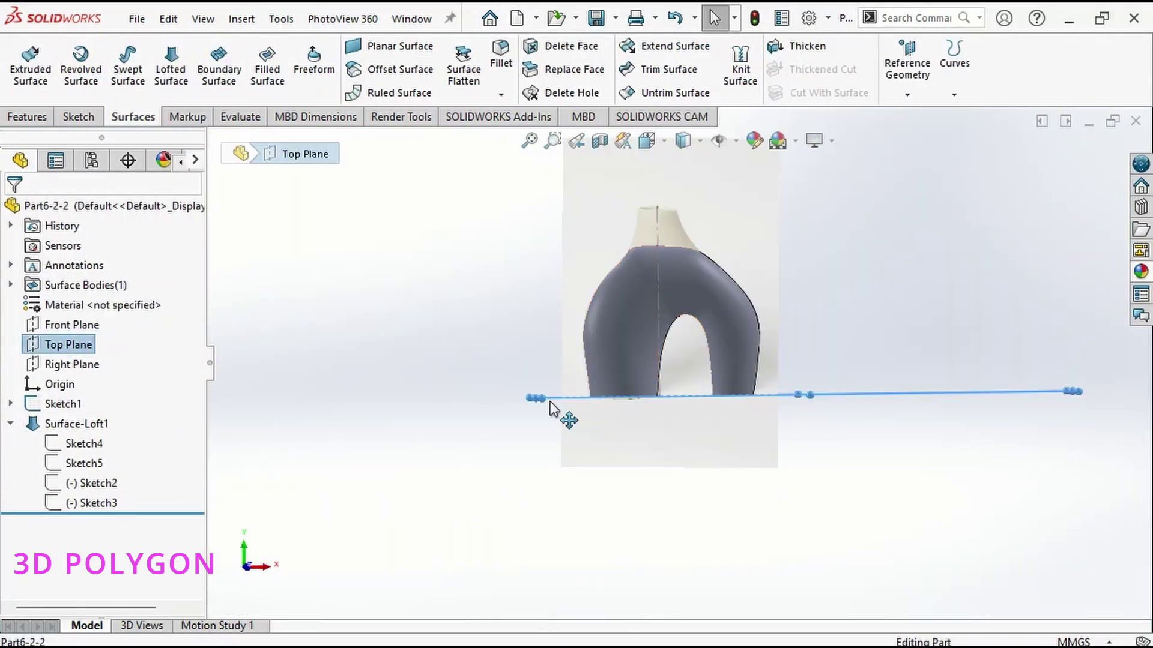
{"action": "left_click_drag", "start_coordinate": [569, 403], "coordinate": [566, 327], "text": "ctrl"}
{"action": "scroll", "coordinate": [890, 270], "scroll_direction": "down", "scroll_amount": 2}
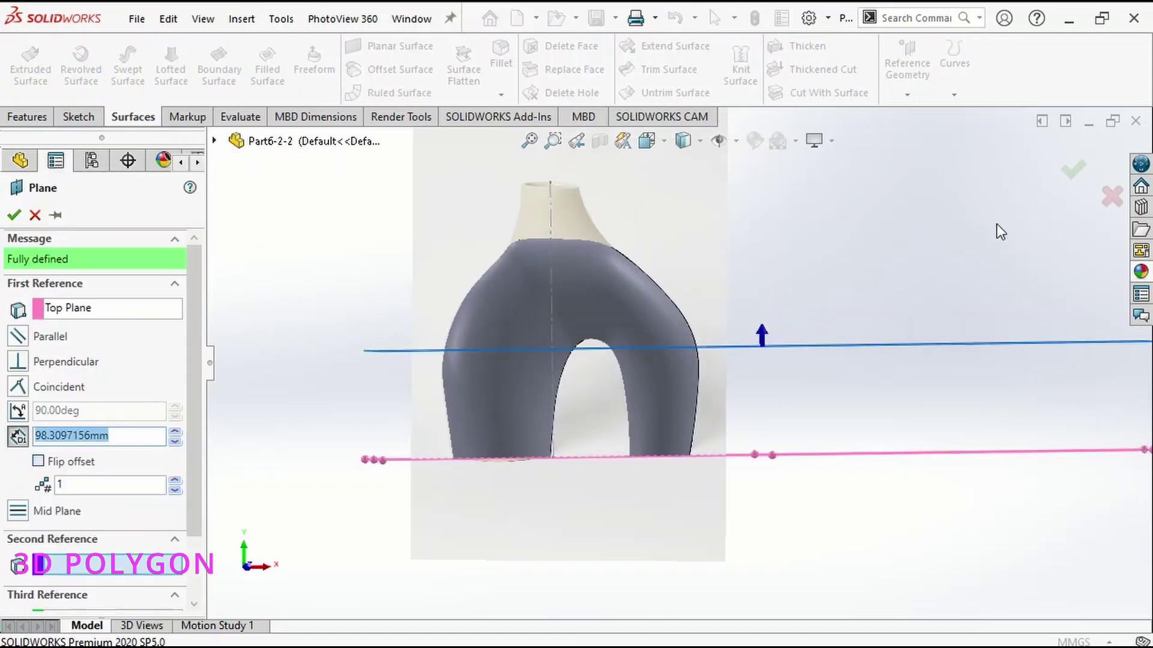
{"action": "left_click", "coordinate": [175, 432]}
{"action": "left_click", "coordinate": [175, 432]}
{"action": "left_click", "coordinate": [175, 431]}
{"action": "left_click", "coordinate": [175, 432]}
{"action": "left_click", "coordinate": [175, 432]}
{"action": "left_click", "coordinate": [174, 432]}
{"action": "left_click", "coordinate": [175, 432]}
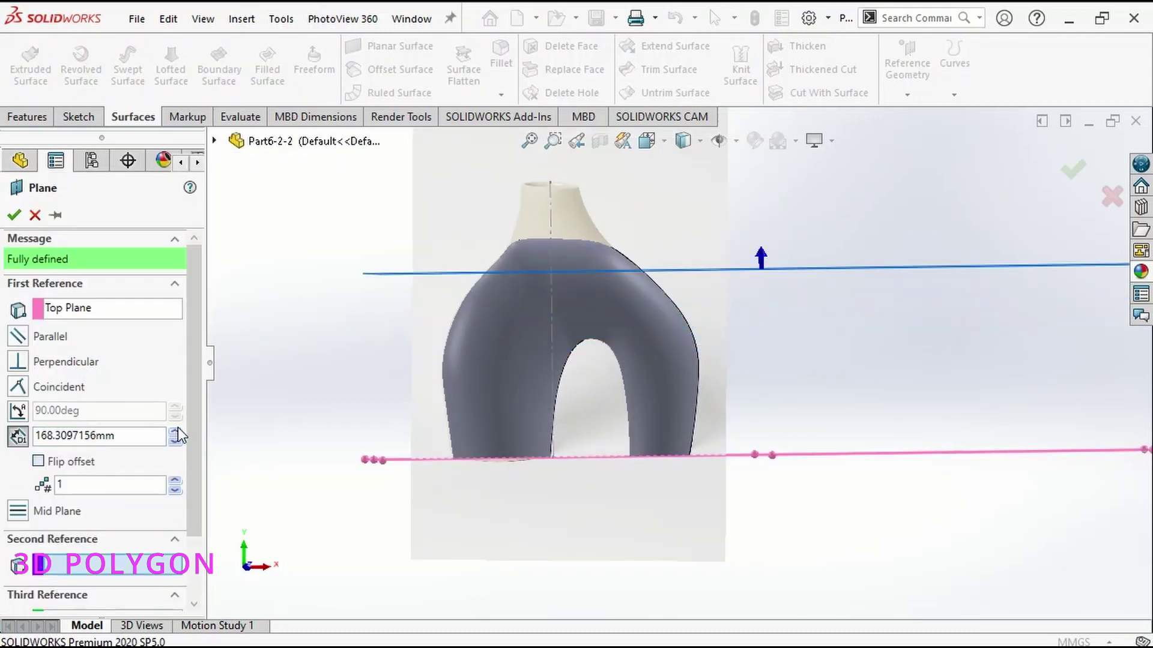
{"action": "left_click", "coordinate": [175, 431]}
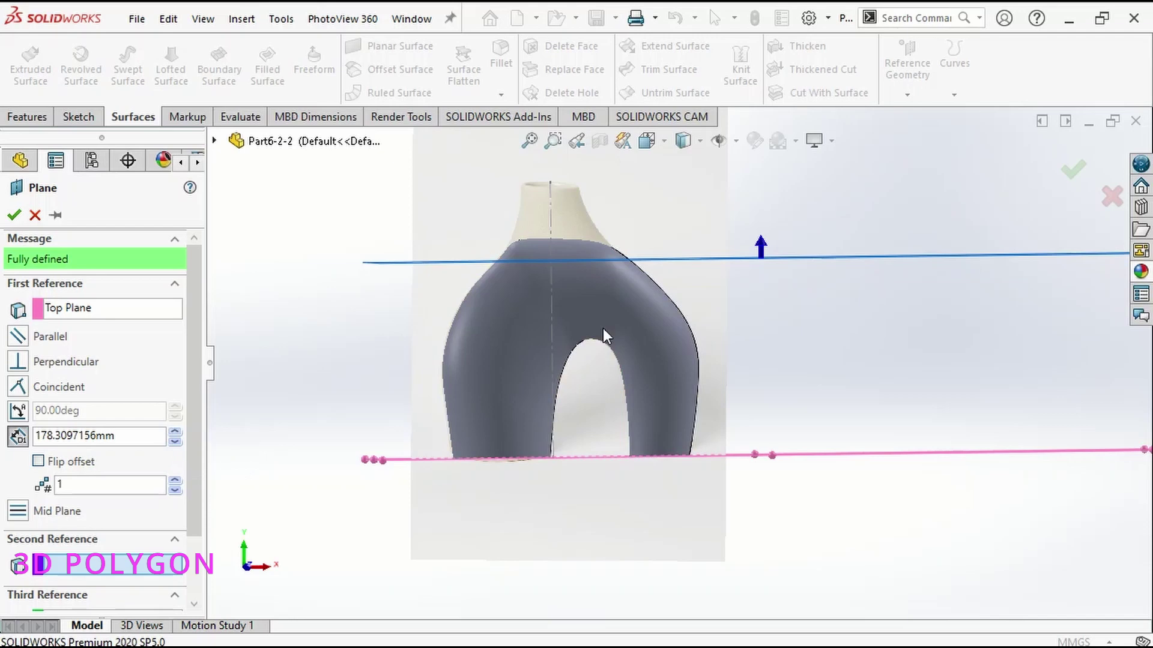
Try a plane offset of about 188.31 mm, return it to about 178.31 mm, and confirm the plane.
{"action": "scroll", "coordinate": [510, 310], "scroll_direction": "down", "scroll_amount": 5}
{"action": "scroll", "coordinate": [449, 319], "scroll_direction": "down", "scroll_amount": 1}
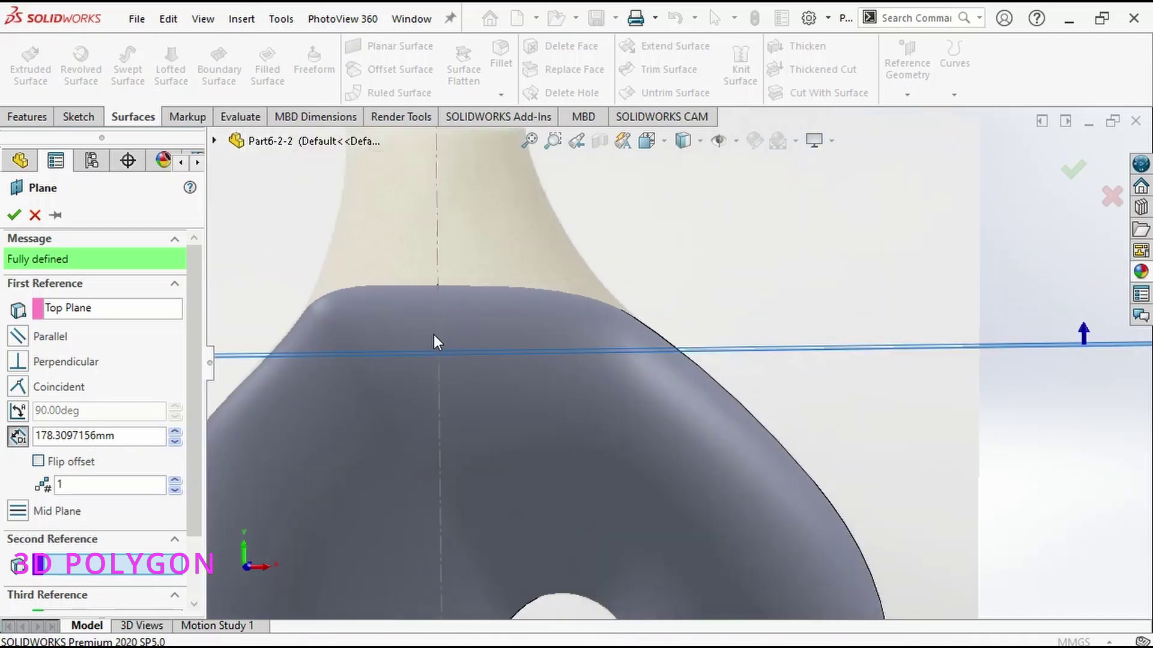
{"action": "left_click", "coordinate": [175, 432]}
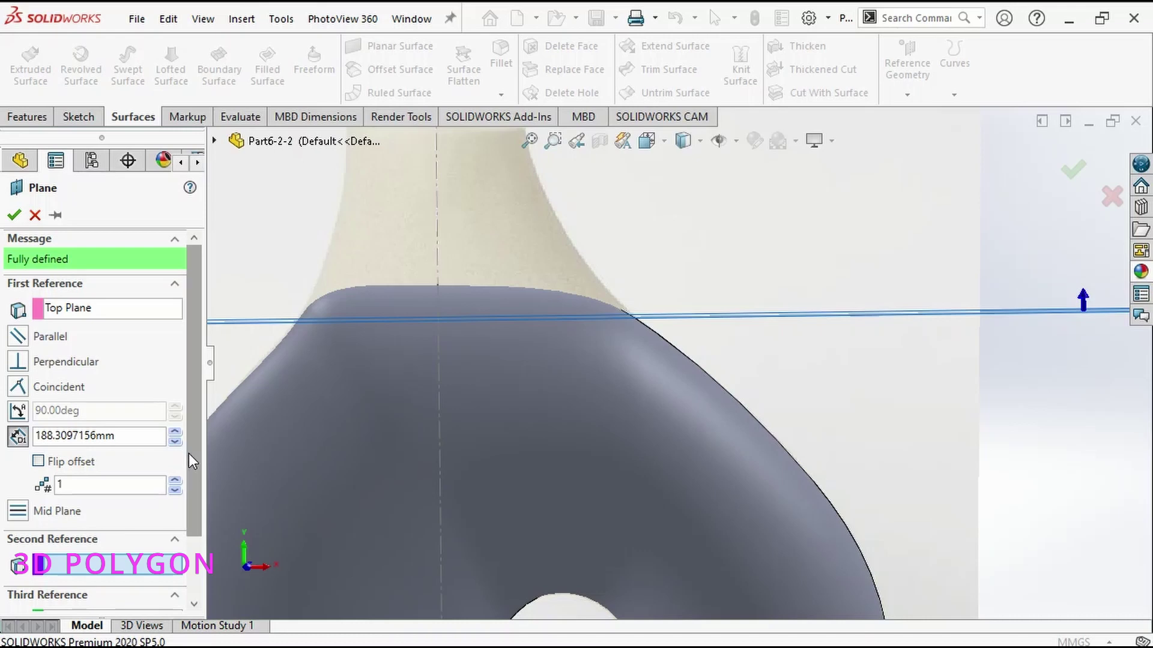
{"action": "scroll", "coordinate": [470, 423], "scroll_direction": "up", "scroll_amount": 2}
{"action": "scroll", "coordinate": [685, 288], "scroll_direction": "down", "scroll_amount": 2}
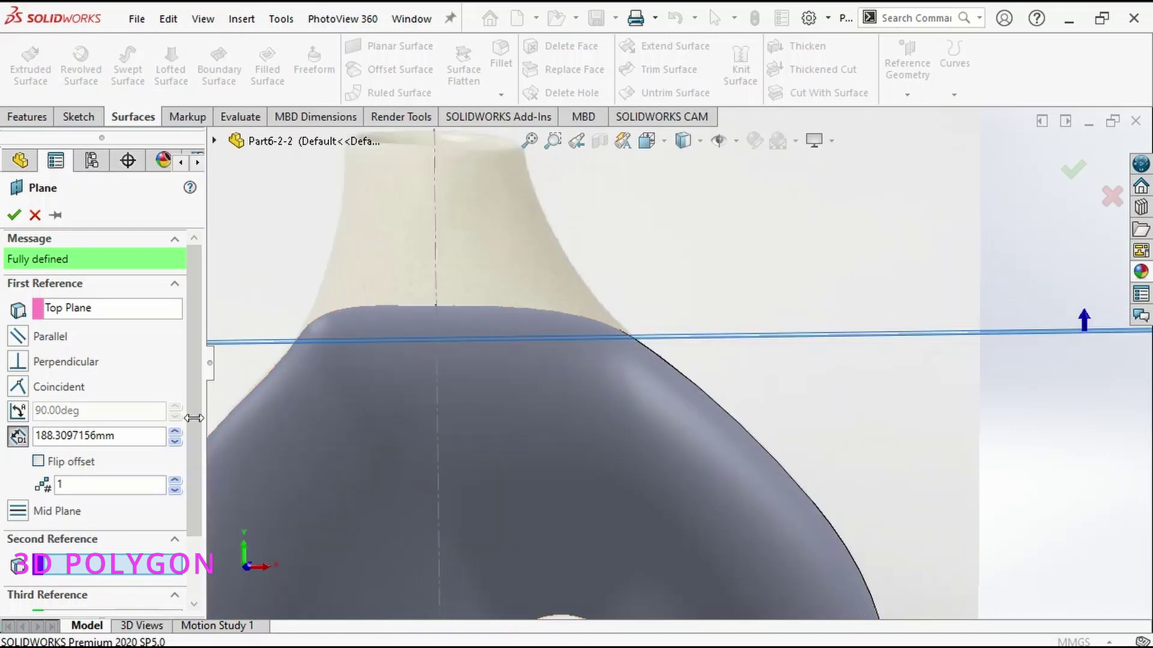
{"action": "left_click", "coordinate": [175, 441]}
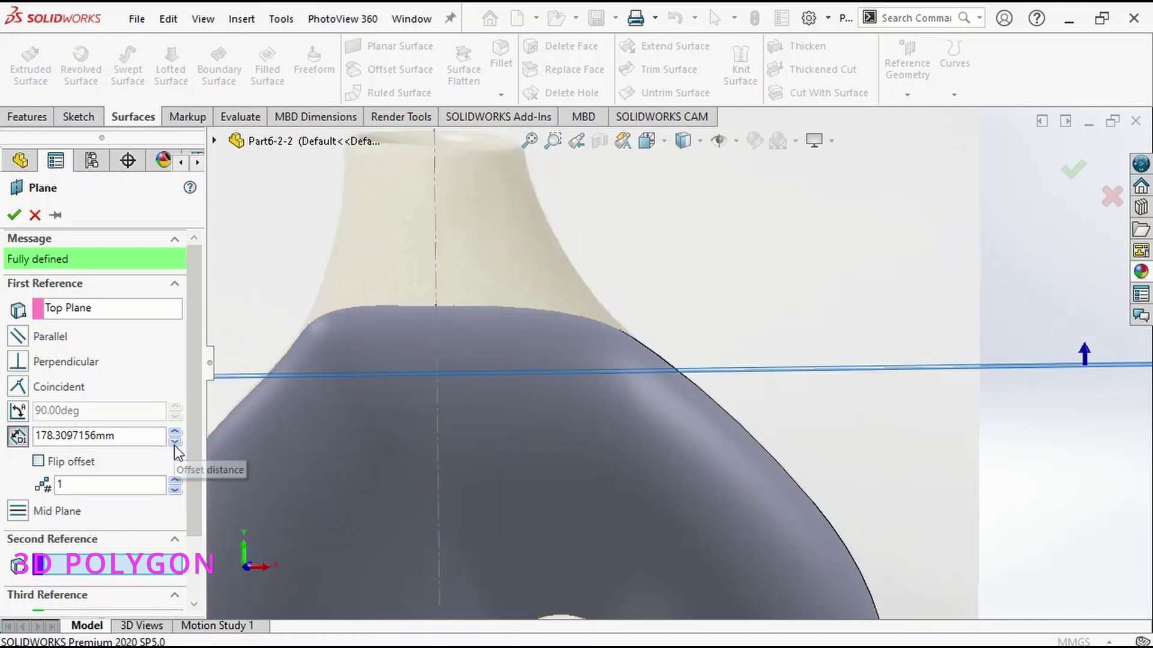
{"action": "left_click", "coordinate": [14, 215]}
Trim the lofted surface with the new offset plane, removing the portion above it.
{"action": "left_click", "coordinate": [668, 69]}
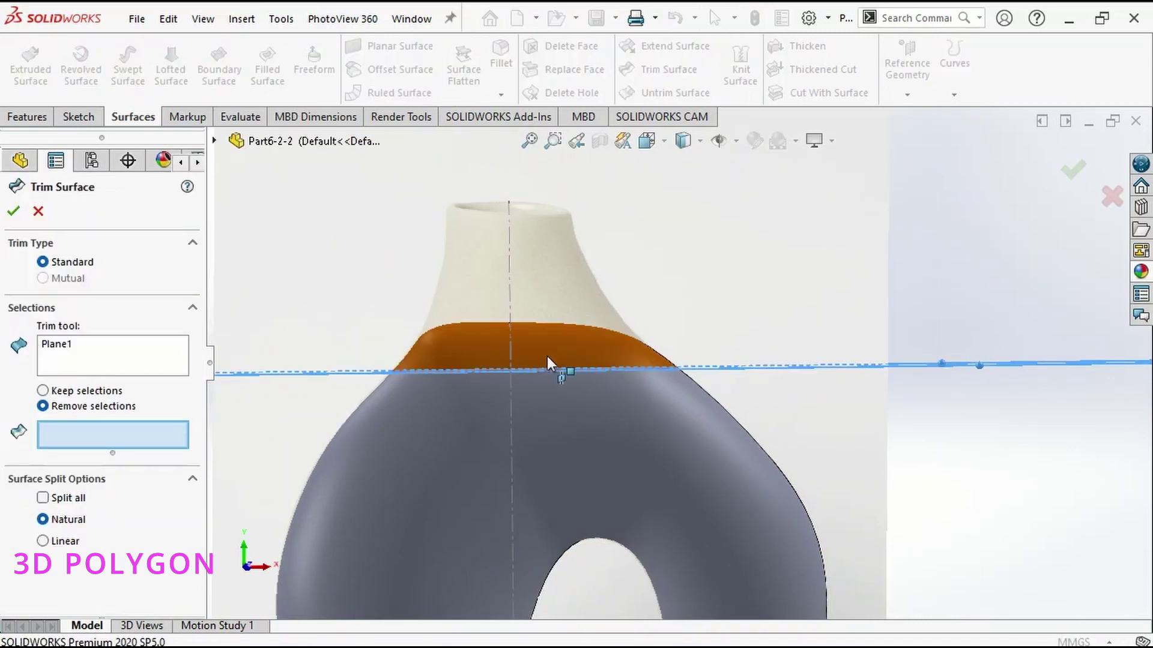
{"action": "left_click", "coordinate": [561, 354]}
{"action": "left_click", "coordinate": [1075, 168]}
{"action": "middle_click_drag", "start_coordinate": [909, 333], "coordinate": [861, 575]}
{"action": "key", "text": "ctrl+1"}
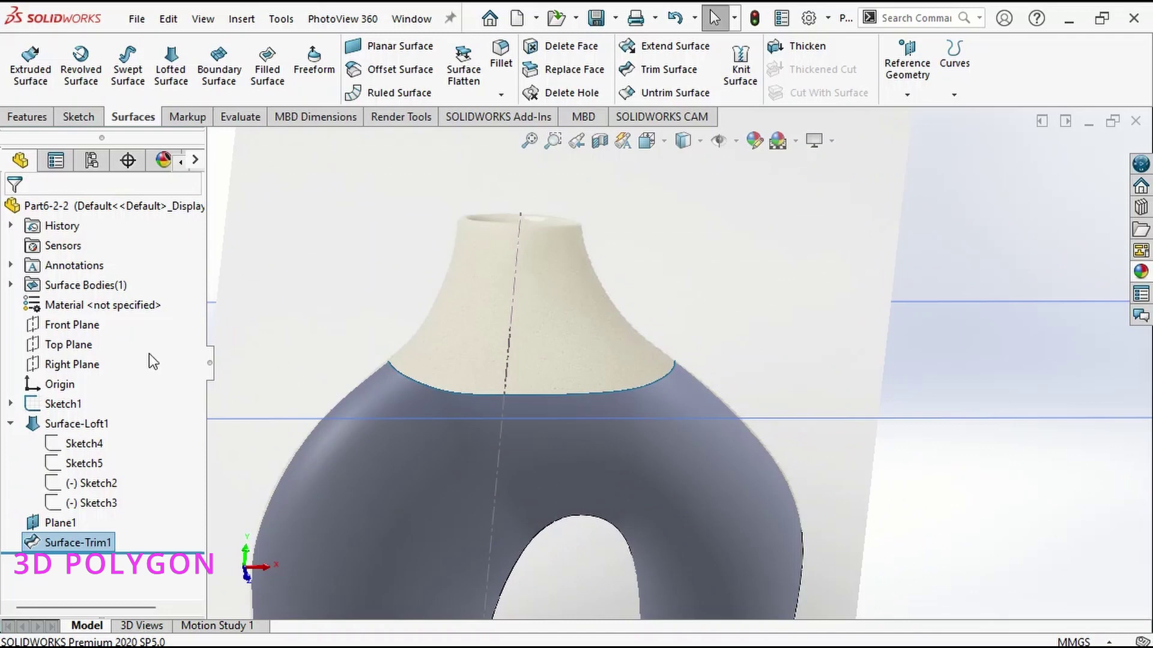
Start a new sketch on the Front Plane for the left outline of the vase's neck.
{"action": "left_click", "coordinate": [45, 327]}
{"action": "left_click", "coordinate": [59, 304]}
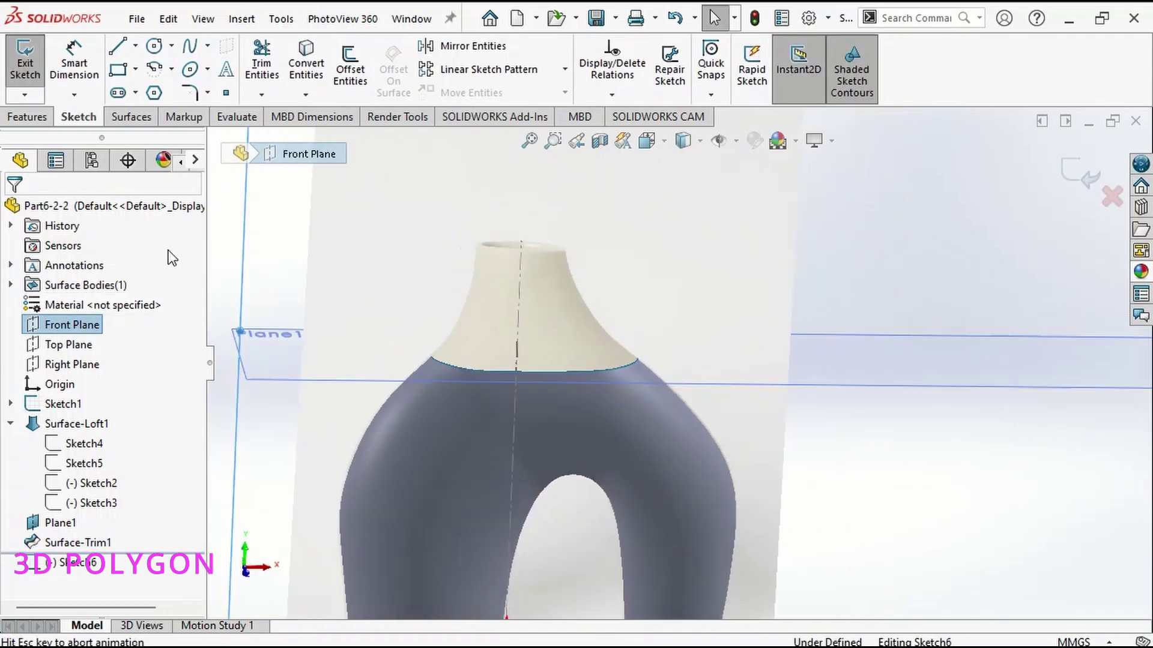
{"action": "scroll", "coordinate": [553, 370], "scroll_direction": "down", "scroll_amount": 3}
{"action": "scroll", "coordinate": [528, 341], "scroll_direction": "down", "scroll_amount": 3}
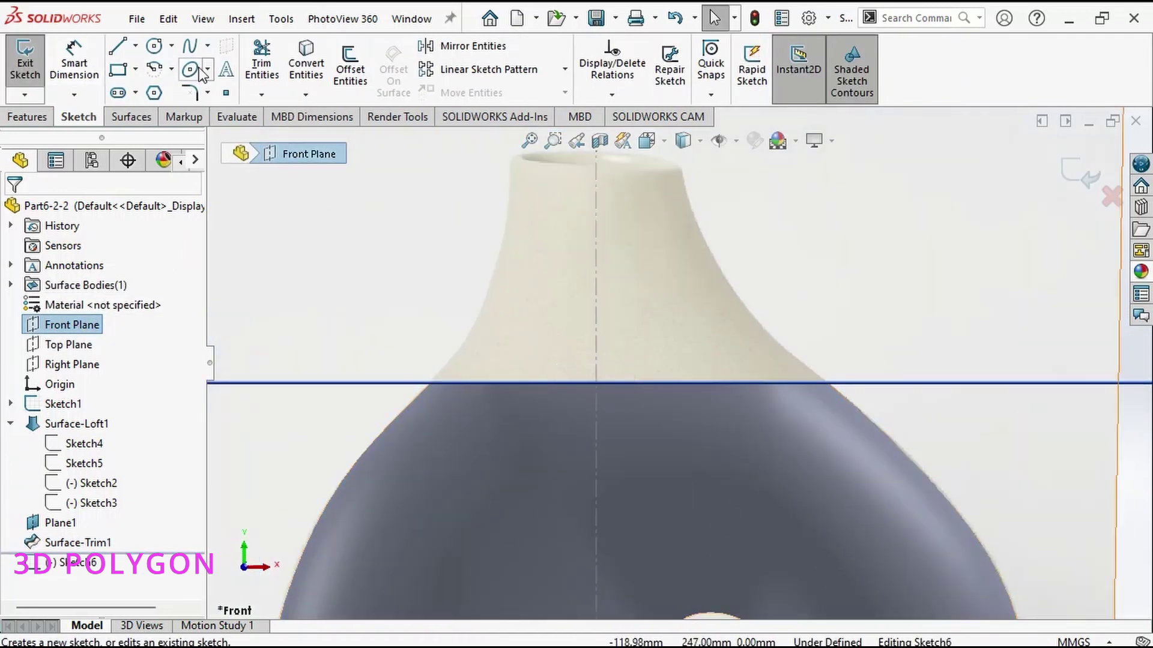
Trace the neck's left outline with a five-point spline from about X -51.3, Y 178.3 mm up to about X -26.5, Y 248.4 mm.
{"action": "left_click", "coordinate": [190, 47]}
{"action": "scroll", "coordinate": [443, 360], "scroll_direction": "down", "scroll_amount": 2}
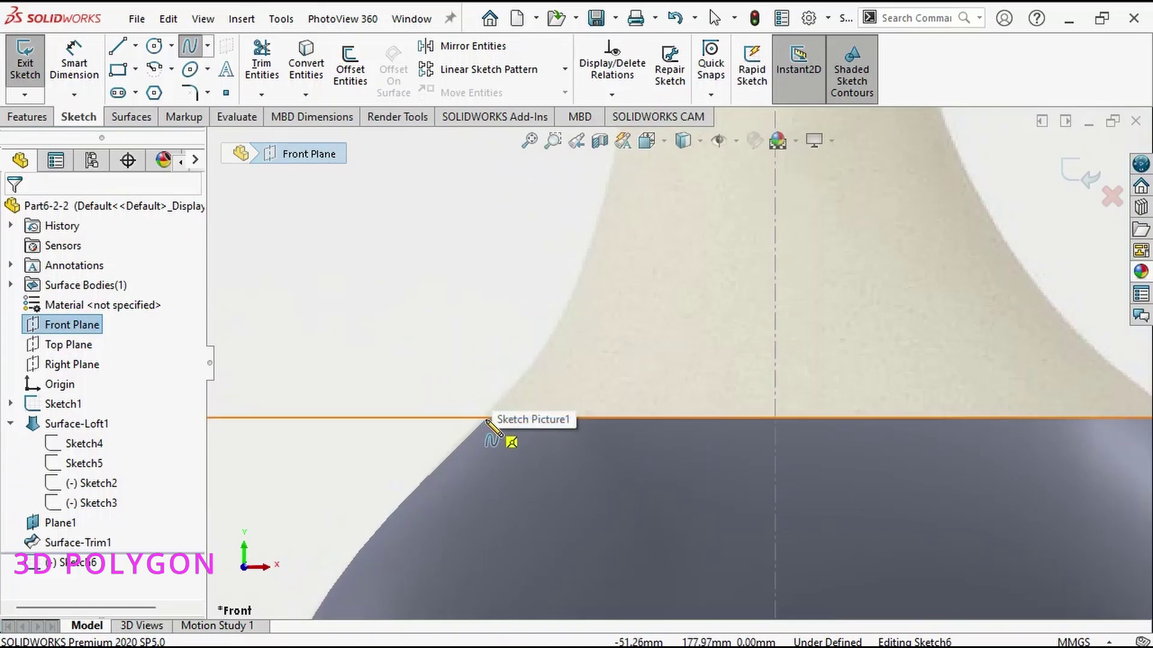
{"action": "left_click", "coordinate": [486, 417]}
{"action": "left_click", "coordinate": [548, 349]}
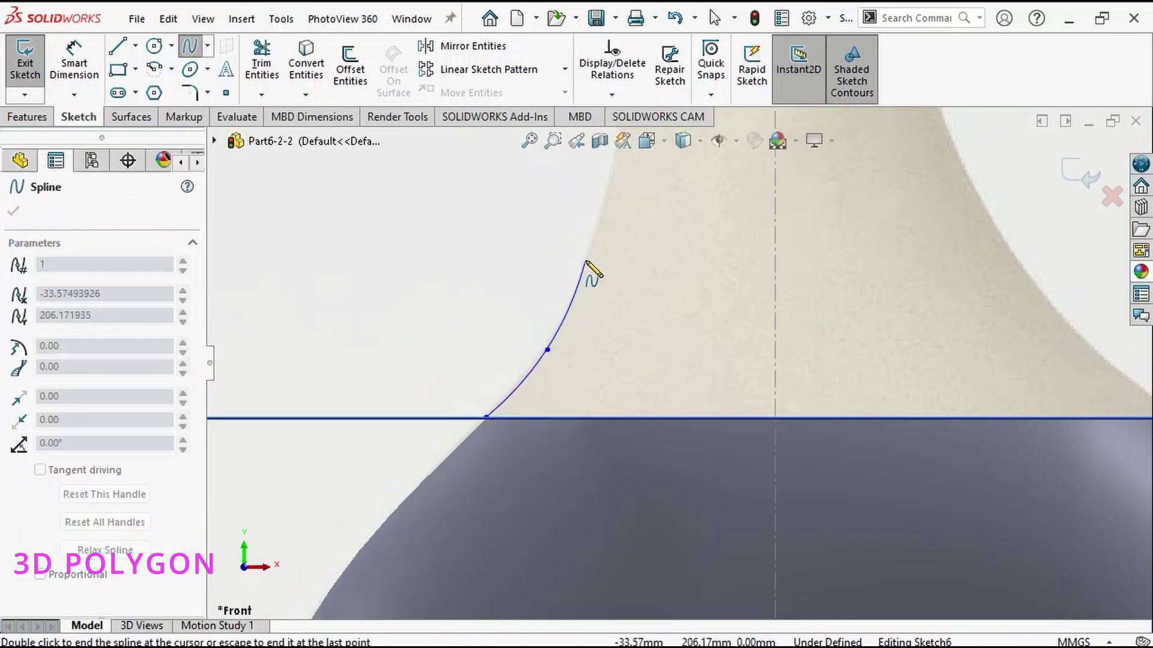
{"action": "left_click", "coordinate": [586, 262]}
{"action": "scroll", "coordinate": [585, 262], "scroll_direction": "up", "scroll_amount": 3}
{"action": "scroll", "coordinate": [612, 264], "scroll_direction": "down", "scroll_amount": 3}
{"action": "left_click", "coordinate": [703, 274]}
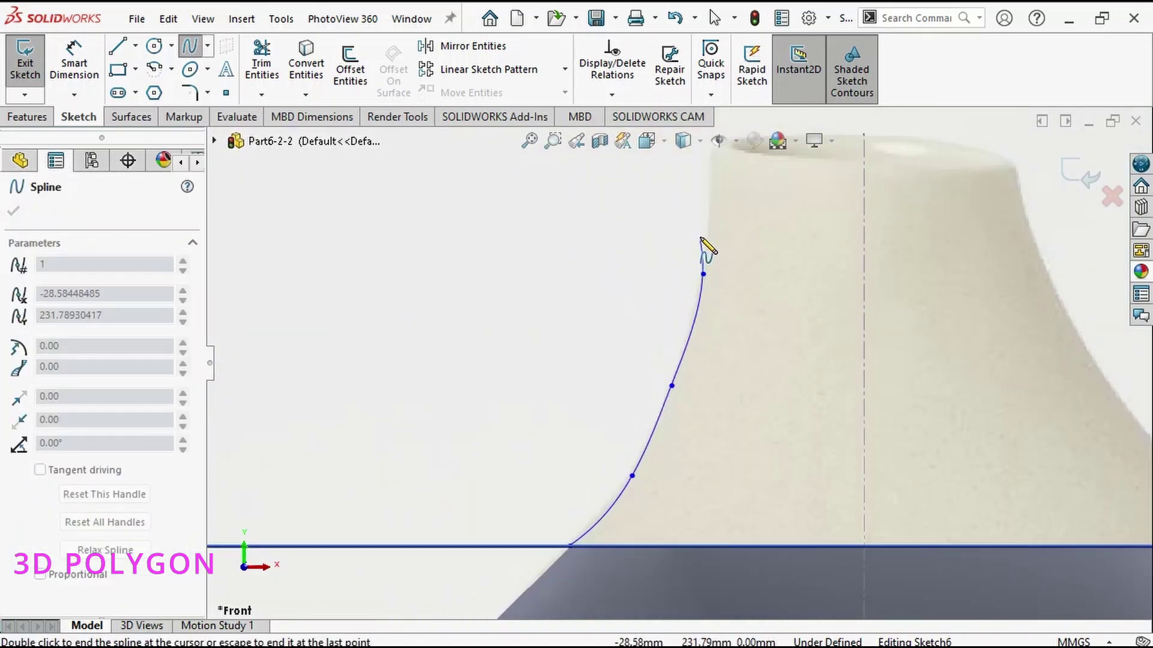
{"action": "scroll", "coordinate": [710, 172], "scroll_direction": "up", "scroll_amount": 2}
{"action": "scroll", "coordinate": [721, 210], "scroll_direction": "down", "scroll_amount": 2}
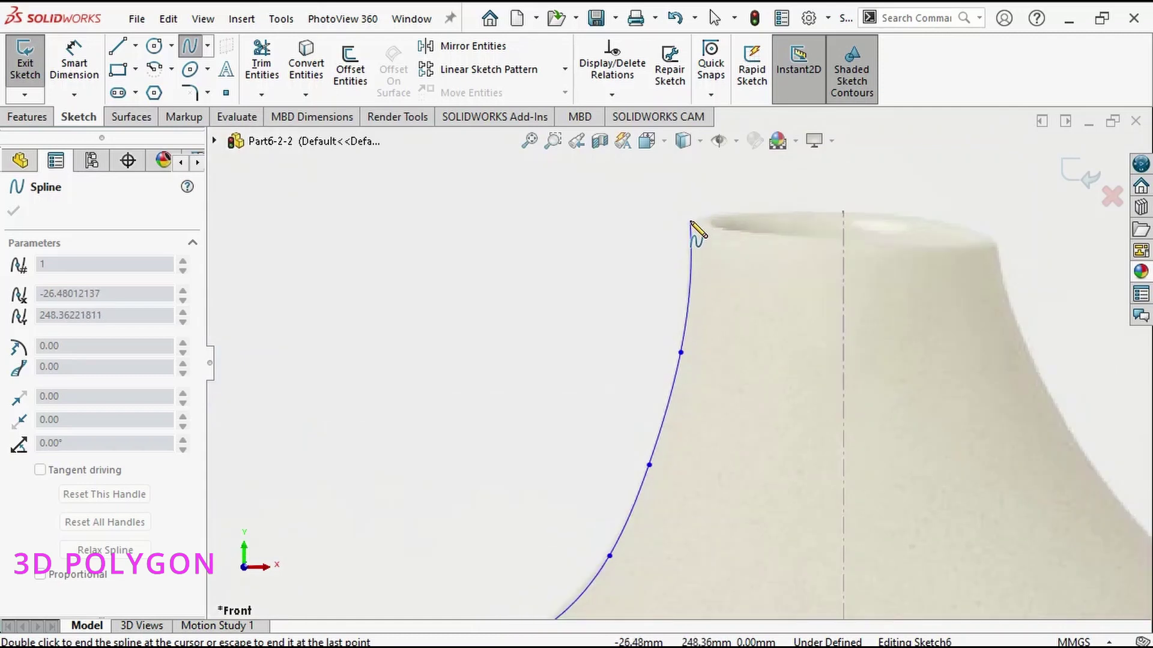
{"action": "double_click", "coordinate": [691, 222]}
Align the first left neck spline's upper end horizontally with the centerline's top endpoint.
{"action": "left_click", "coordinate": [690, 221]}
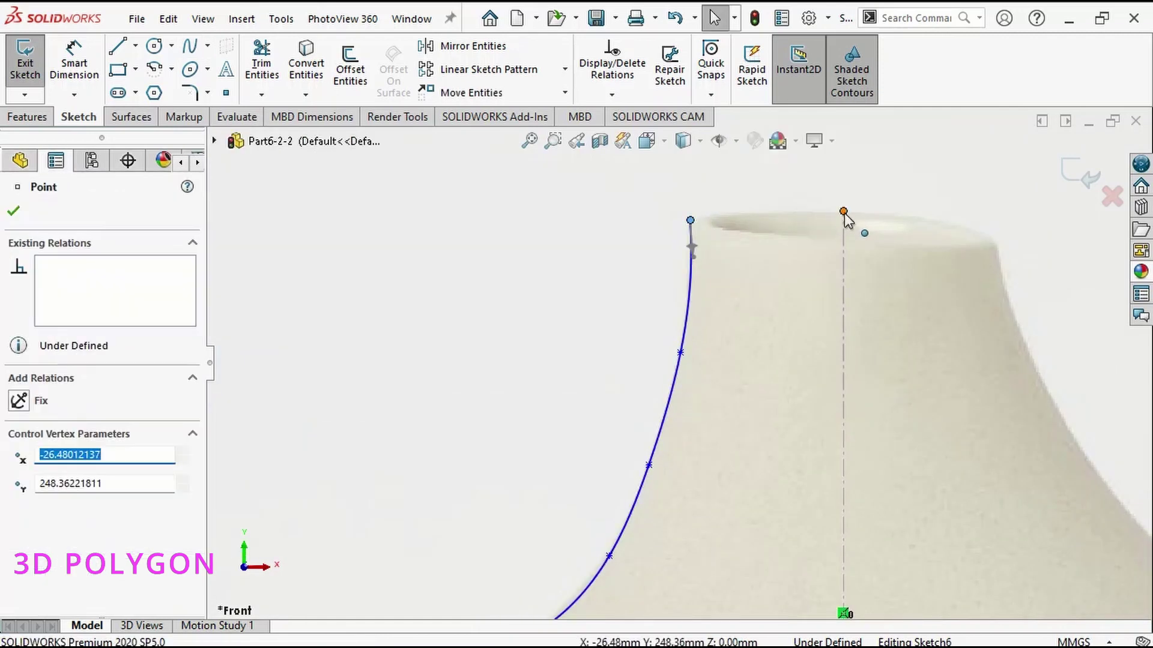
{"action": "left_click", "coordinate": [844, 211], "text": "ctrl"}
{"action": "left_click", "coordinate": [896, 133]}
{"action": "scroll", "coordinate": [911, 327], "scroll_direction": "up", "scroll_amount": 2}
{"action": "key", "text": "Escape"}
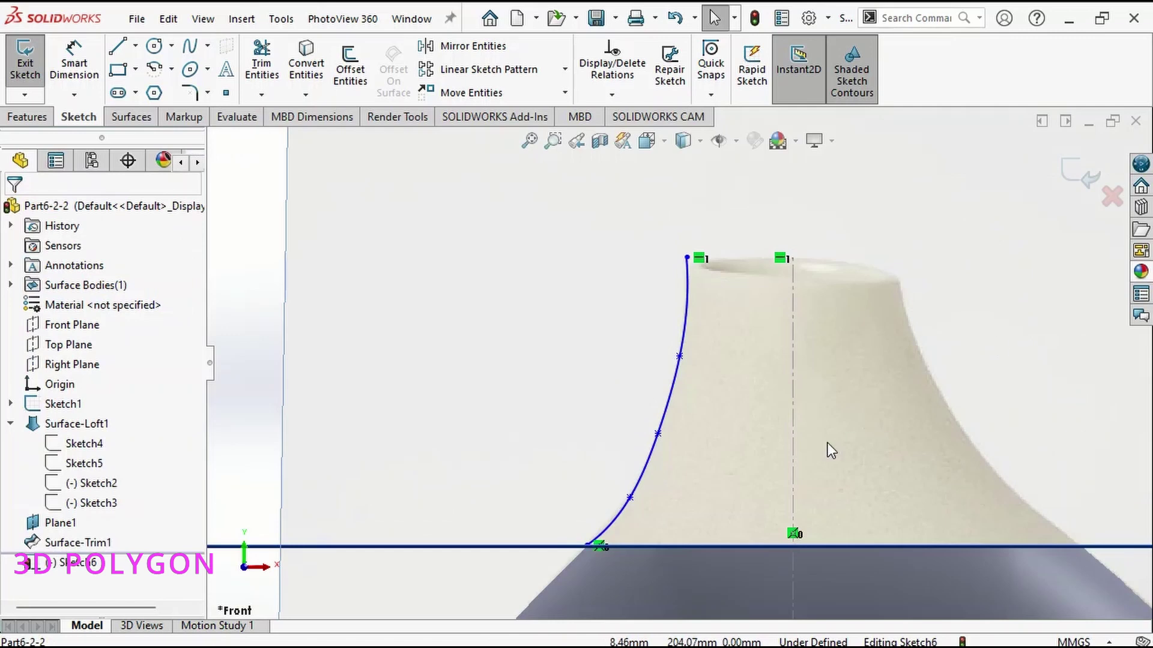
Try to make the first neck spline tangent to the loft surface's left silhouette edge.
{"action": "scroll", "coordinate": [625, 455], "scroll_direction": "down", "scroll_amount": 1}
{"action": "scroll", "coordinate": [628, 456], "scroll_direction": "down", "scroll_amount": 2}
{"action": "left_click", "coordinate": [619, 445]}
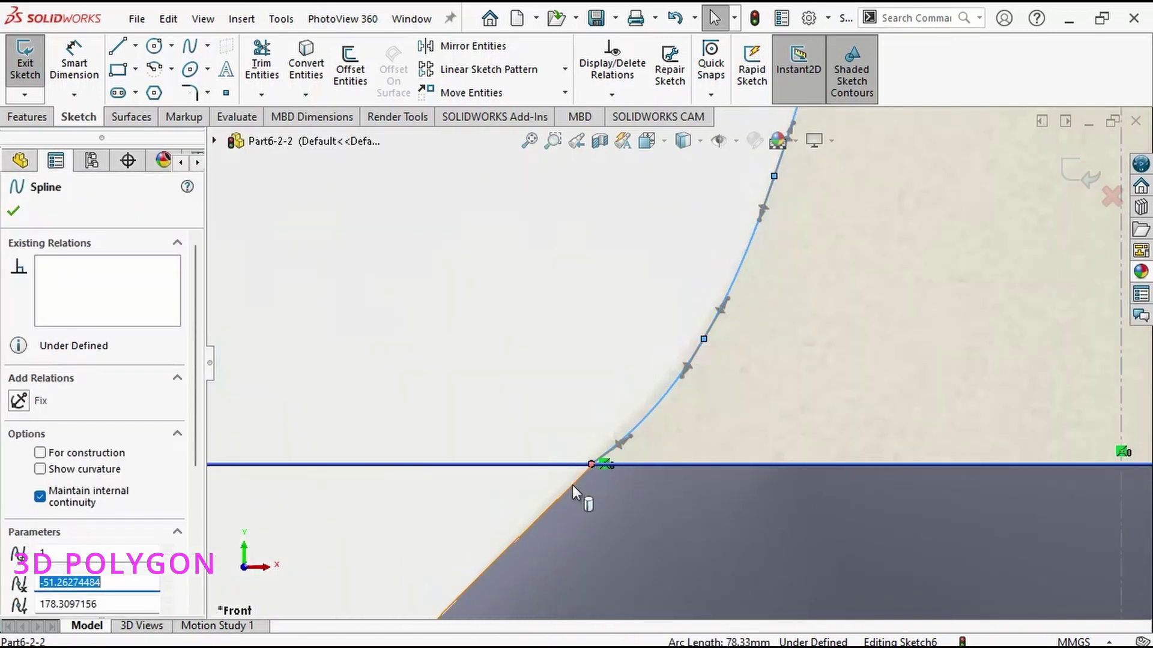
{"action": "left_click", "coordinate": [571, 485], "text": "ctrl"}
{"action": "left_click", "coordinate": [20, 498]}
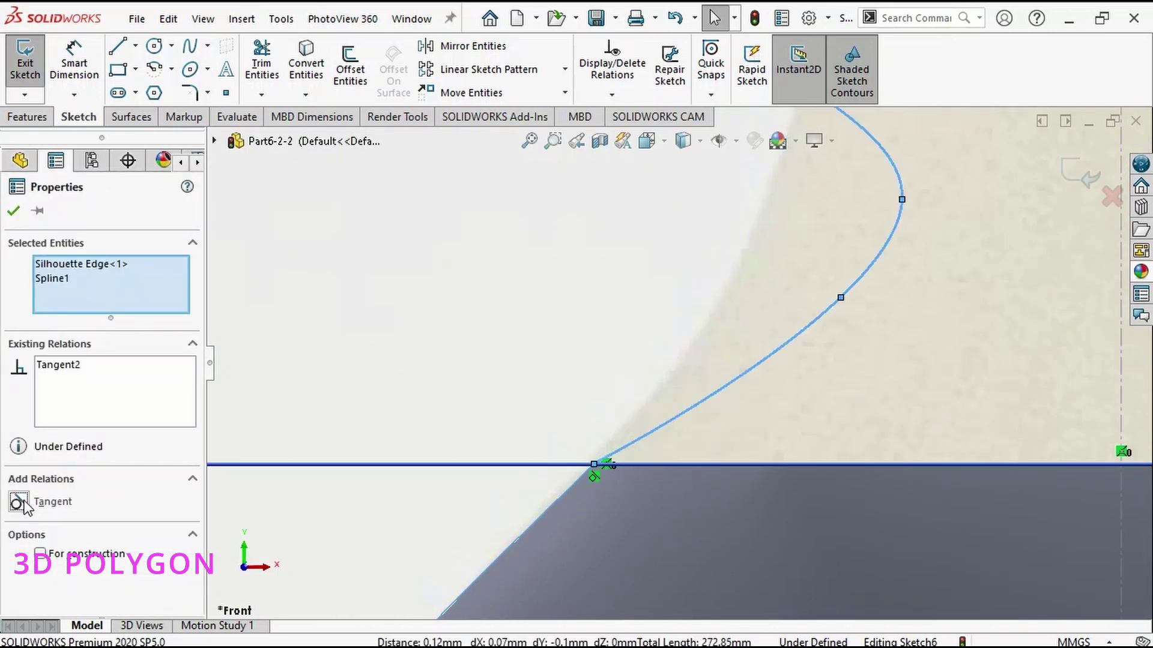
{"action": "scroll", "coordinate": [401, 522], "scroll_direction": "up", "scroll_amount": 4}
{"action": "scroll", "coordinate": [703, 413], "scroll_direction": "down", "scroll_amount": 3}
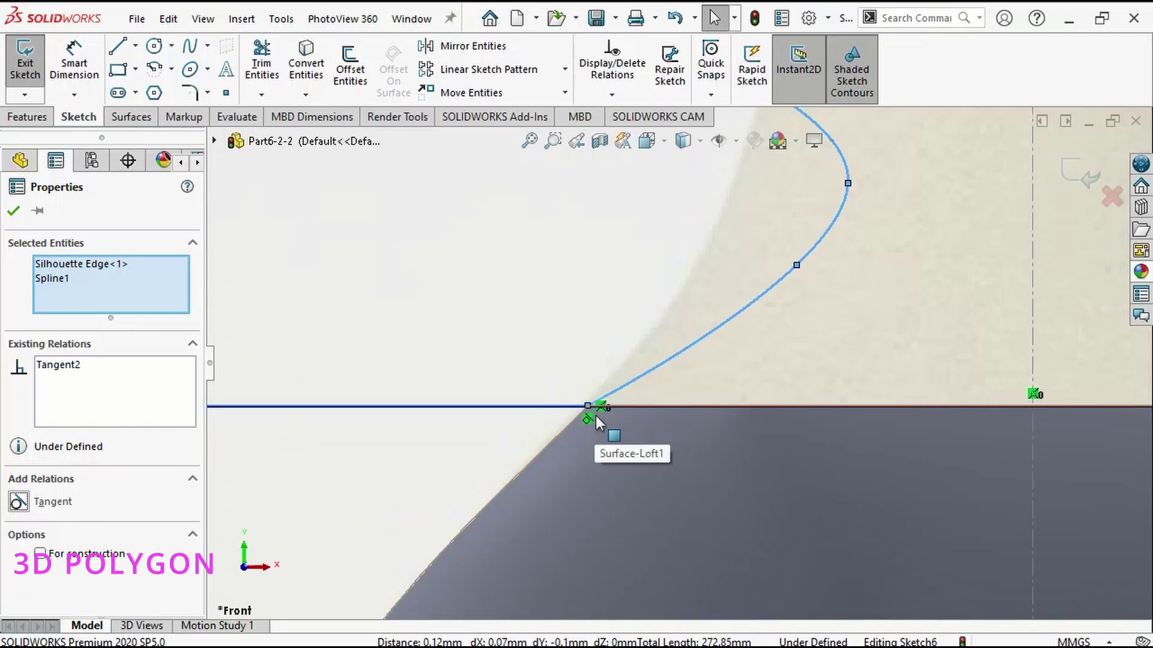
{"action": "key", "text": "Escape"}
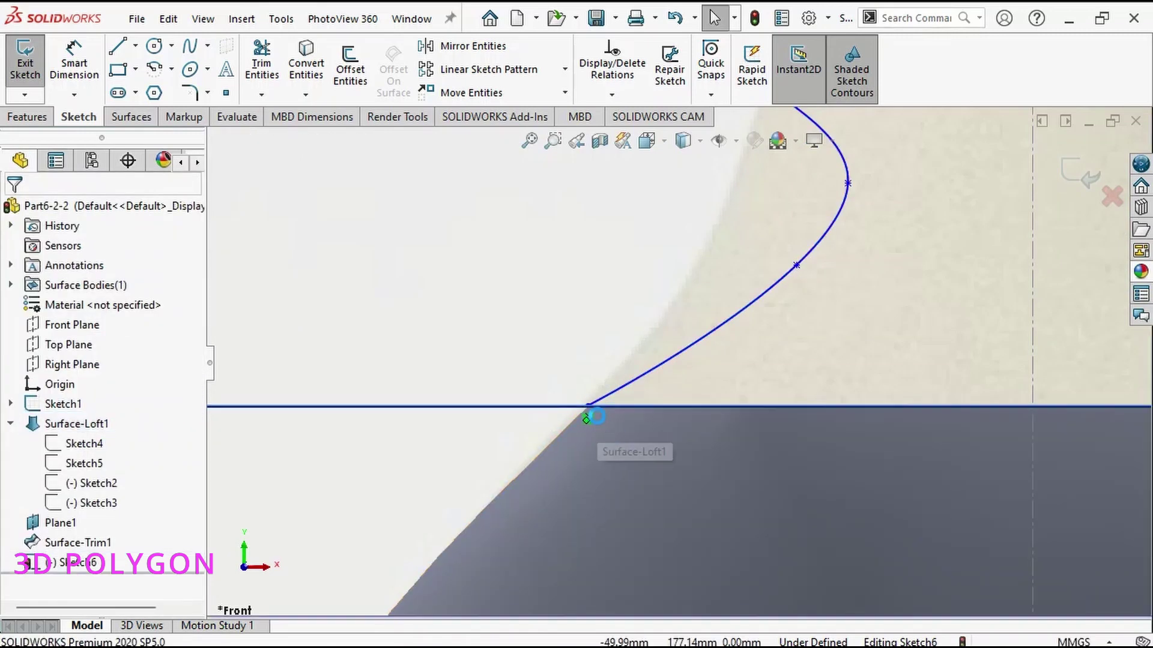
Try to reshape the tangent spline by moving its lowest interior point to about X -37.6 mm, Y 194.5 mm.
{"action": "left_click", "coordinate": [796, 266]}
{"action": "scroll", "coordinate": [714, 264], "scroll_direction": "up", "scroll_amount": 6}
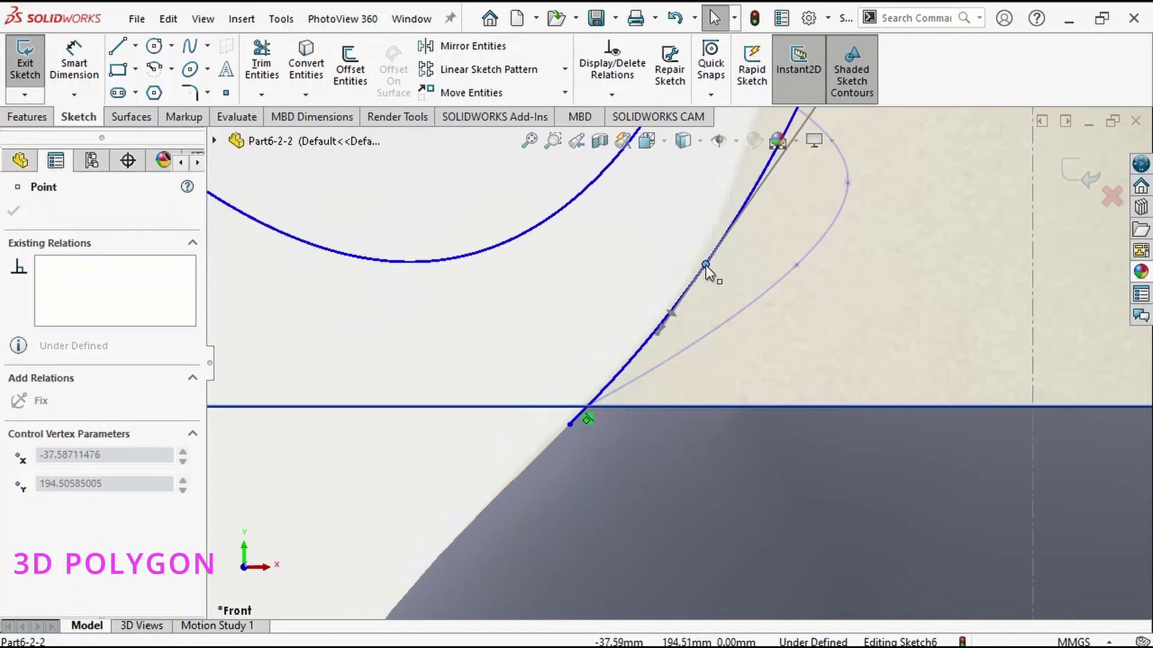
{"action": "key", "text": "Escape"}
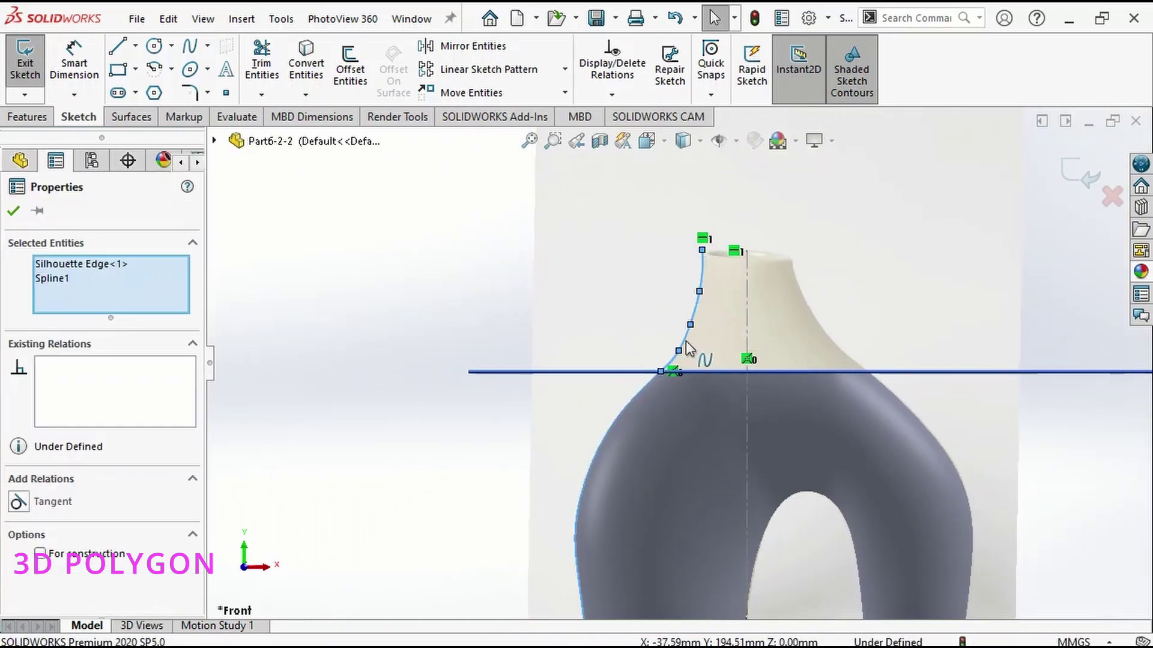
Undo the tangent relation and delete the traced left neck spline.
{"action": "scroll", "coordinate": [691, 343], "scroll_direction": "down", "scroll_amount": 3}
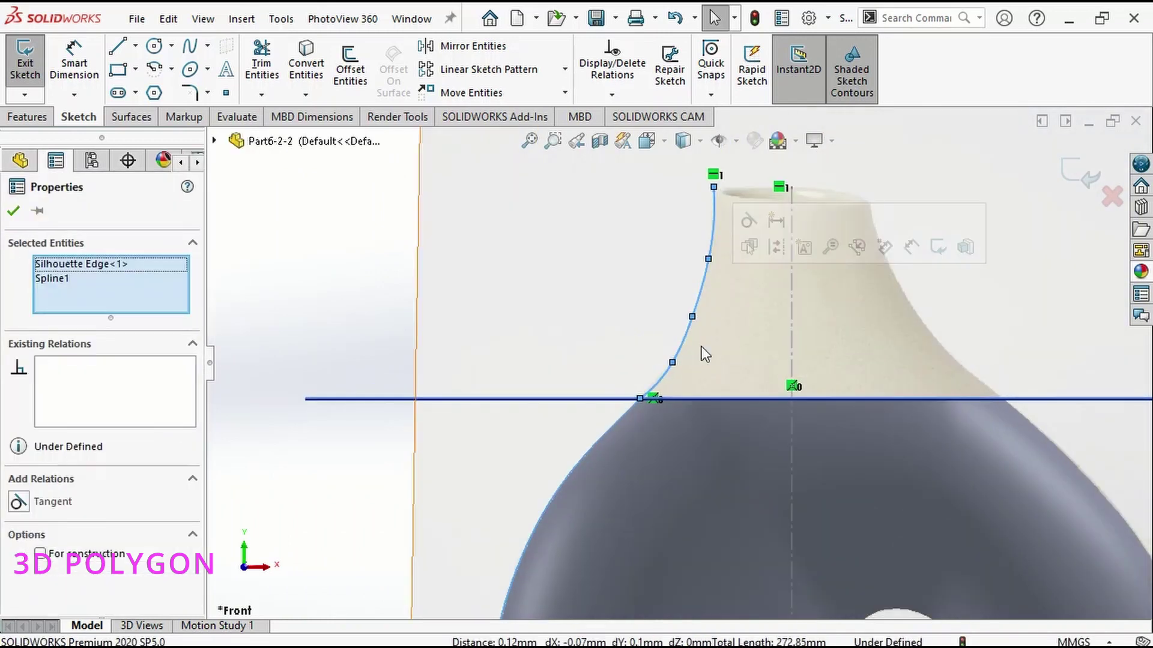
{"action": "key", "text": "Delete"}
{"action": "key", "text": "Return"}
Retrace the neck's left outline with a five-point spline from the trimmed edge to the rim, ending about 26.5 mm from the centerline.
{"action": "scroll", "coordinate": [675, 390], "scroll_direction": "down", "scroll_amount": 4}
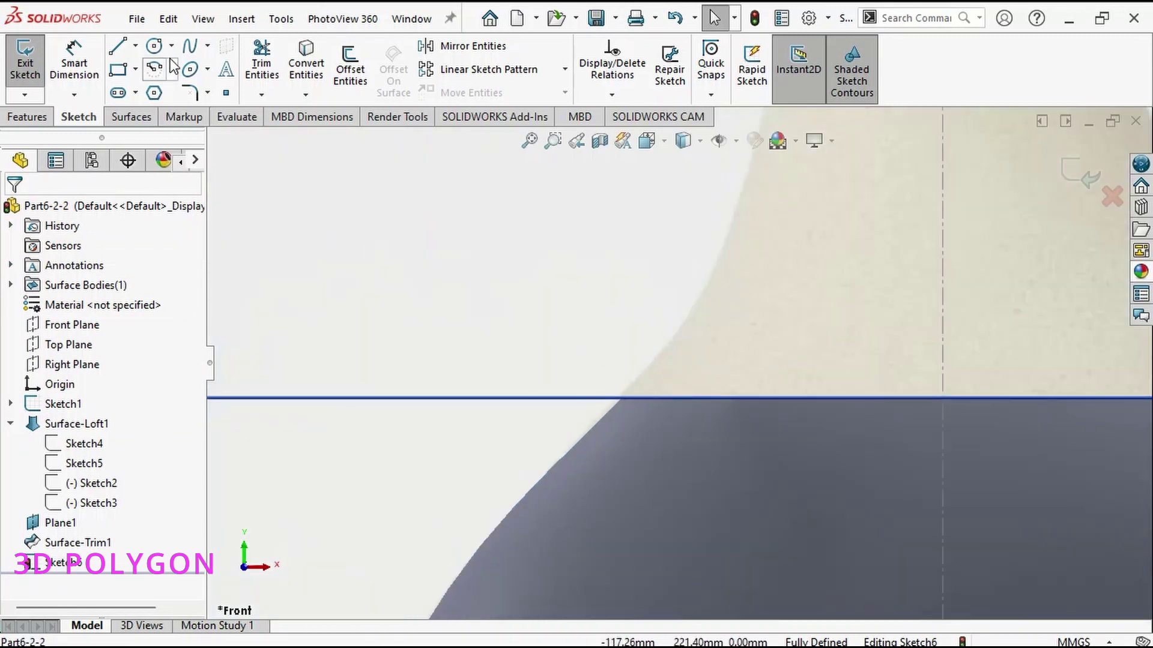
{"action": "left_click", "coordinate": [189, 50]}
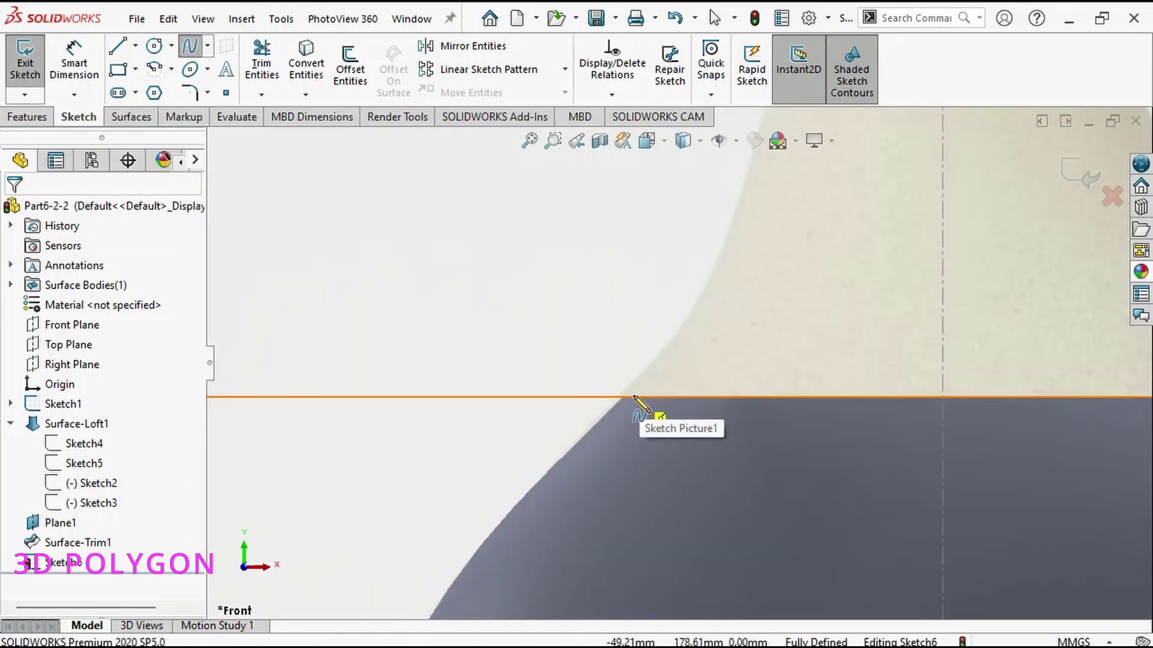
{"action": "left_click", "coordinate": [625, 397]}
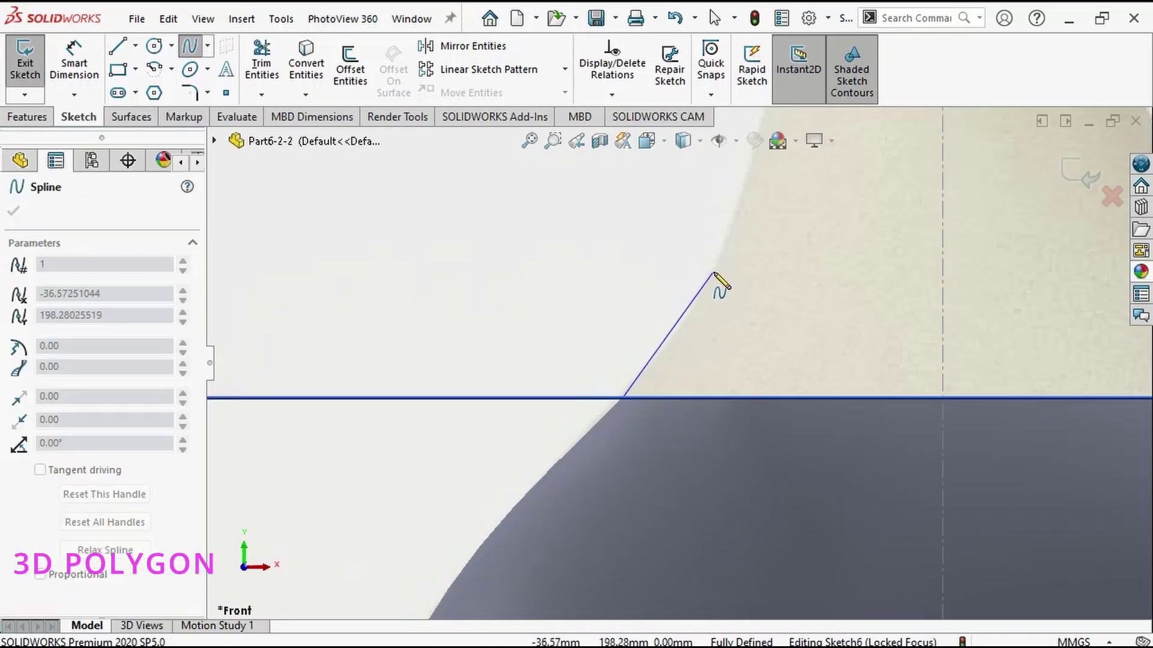
{"action": "left_click", "coordinate": [713, 272]}
{"action": "scroll", "coordinate": [717, 265], "scroll_direction": "up", "scroll_amount": 3}
{"action": "scroll", "coordinate": [730, 231], "scroll_direction": "down", "scroll_amount": 4}
{"action": "left_click", "coordinate": [714, 235]}
{"action": "scroll", "coordinate": [715, 236], "scroll_direction": "up", "scroll_amount": 4}
{"action": "scroll", "coordinate": [733, 183], "scroll_direction": "down", "scroll_amount": 4}
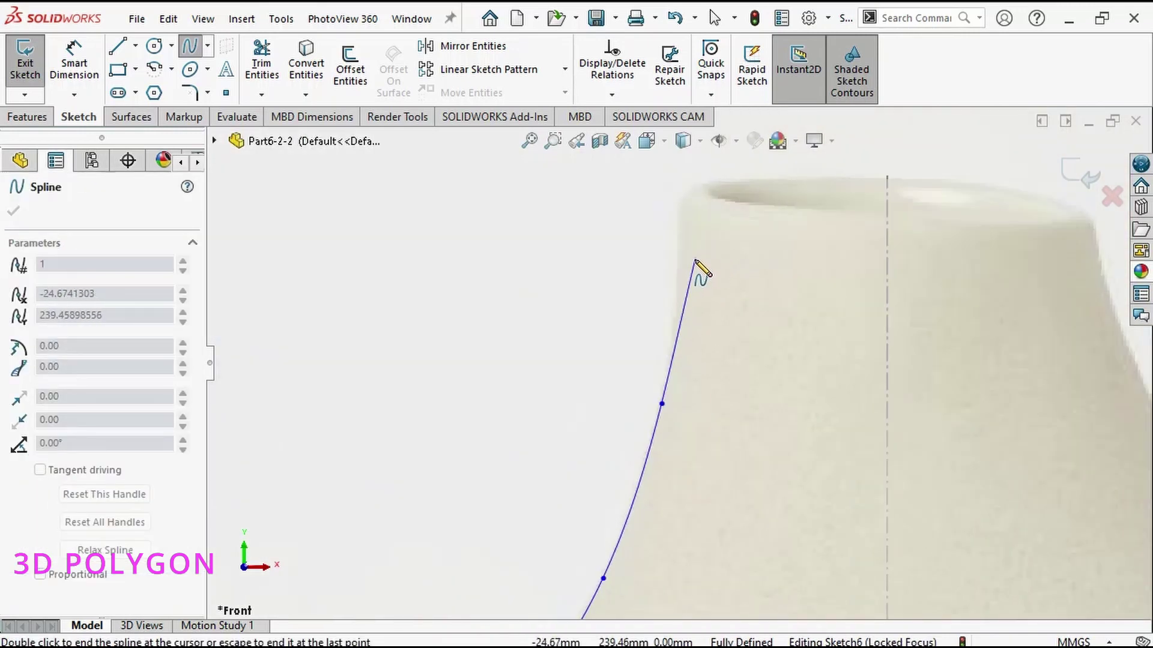
{"action": "left_click", "coordinate": [681, 183]}
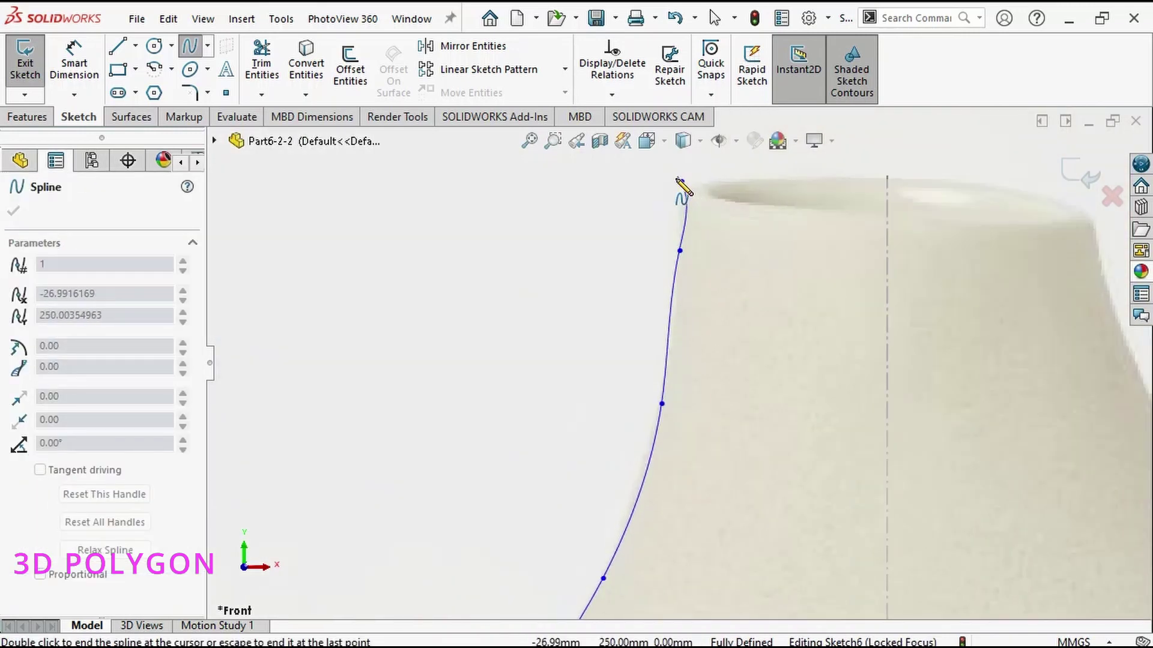
{"action": "key", "text": "Escape"}
Add a horizontal relation between the retraced left spline's upper end and the centerline's top endpoint.
{"action": "left_click", "coordinate": [681, 182]}
{"action": "left_click", "coordinate": [887, 176], "text": "ctrl"}
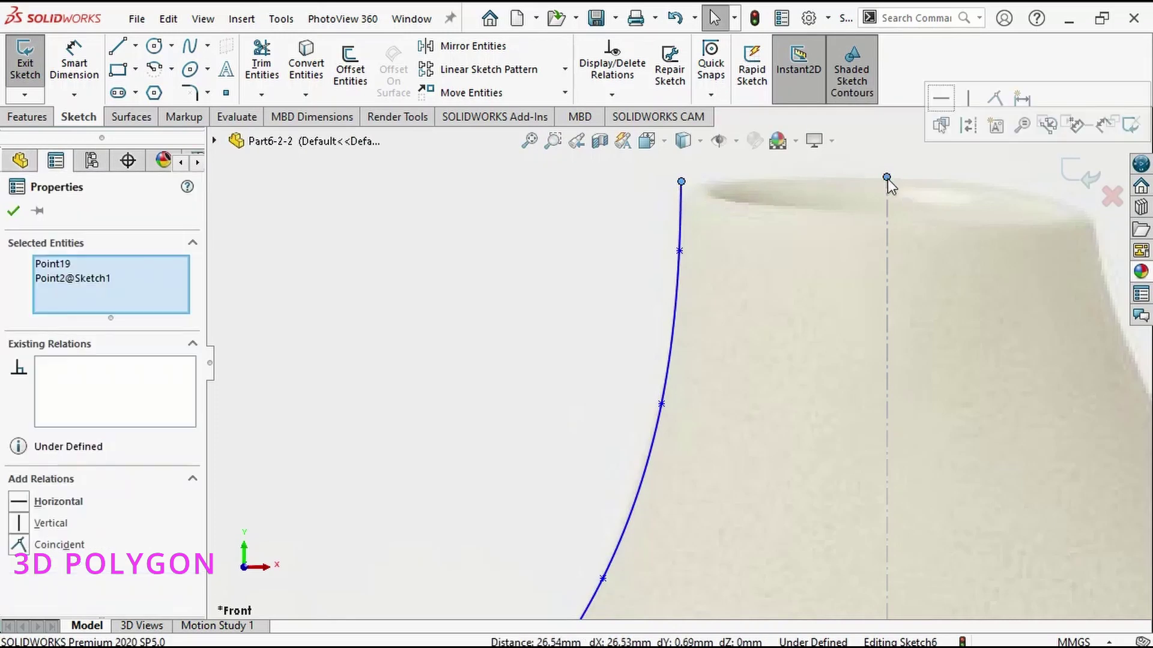
{"action": "left_click", "coordinate": [939, 99]}
{"action": "scroll", "coordinate": [901, 356], "scroll_direction": "up", "scroll_amount": 3}
{"action": "scroll", "coordinate": [900, 355], "scroll_direction": "up", "scroll_amount": 2}
{"action": "key", "text": "Escape"}
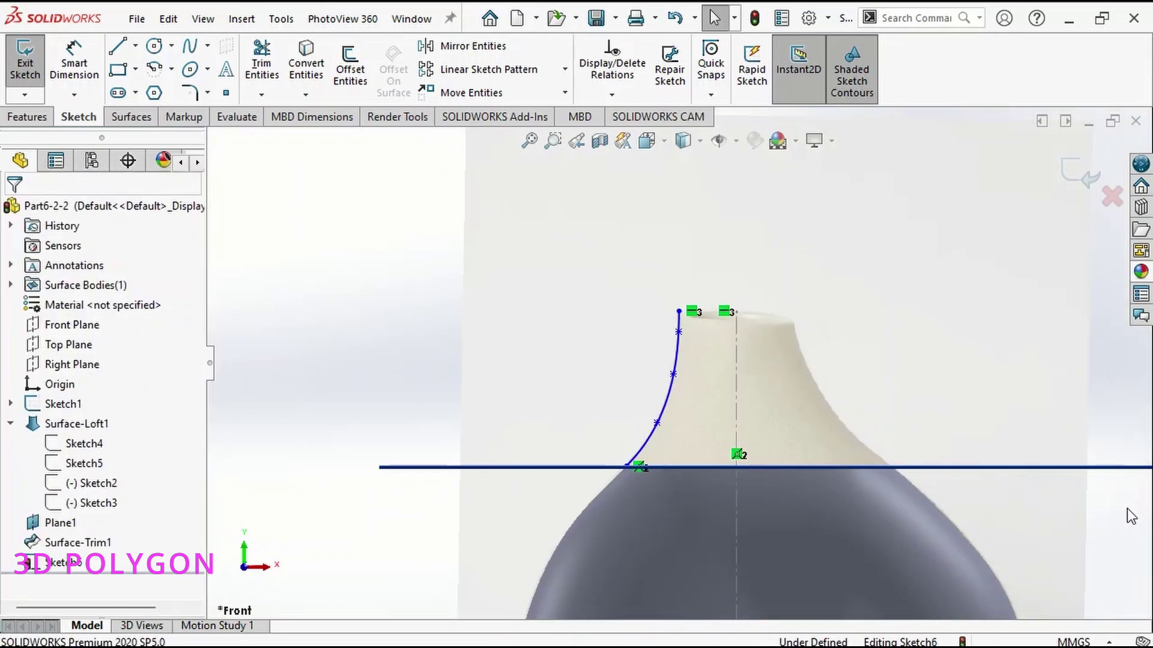
Pull the left spline's lower end outward and attach it to the trimmed surface's top edge.
{"action": "scroll", "coordinate": [597, 381], "scroll_direction": "down", "scroll_amount": 5}
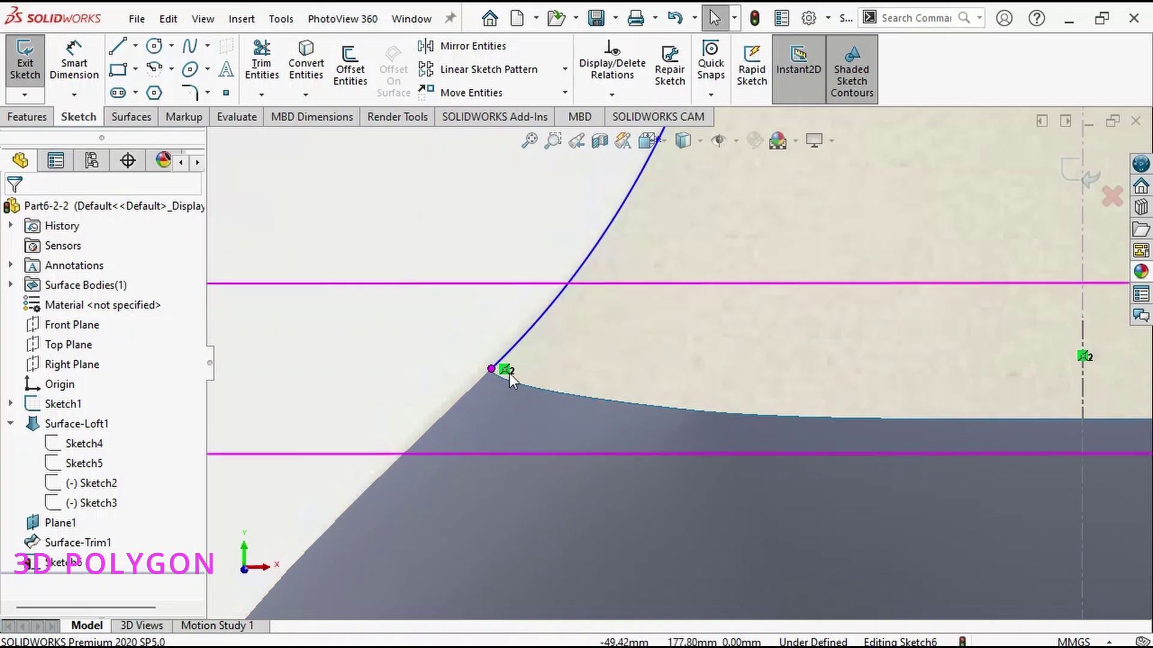
{"action": "left_click_drag", "start_coordinate": [505, 372], "coordinate": [451, 380]}
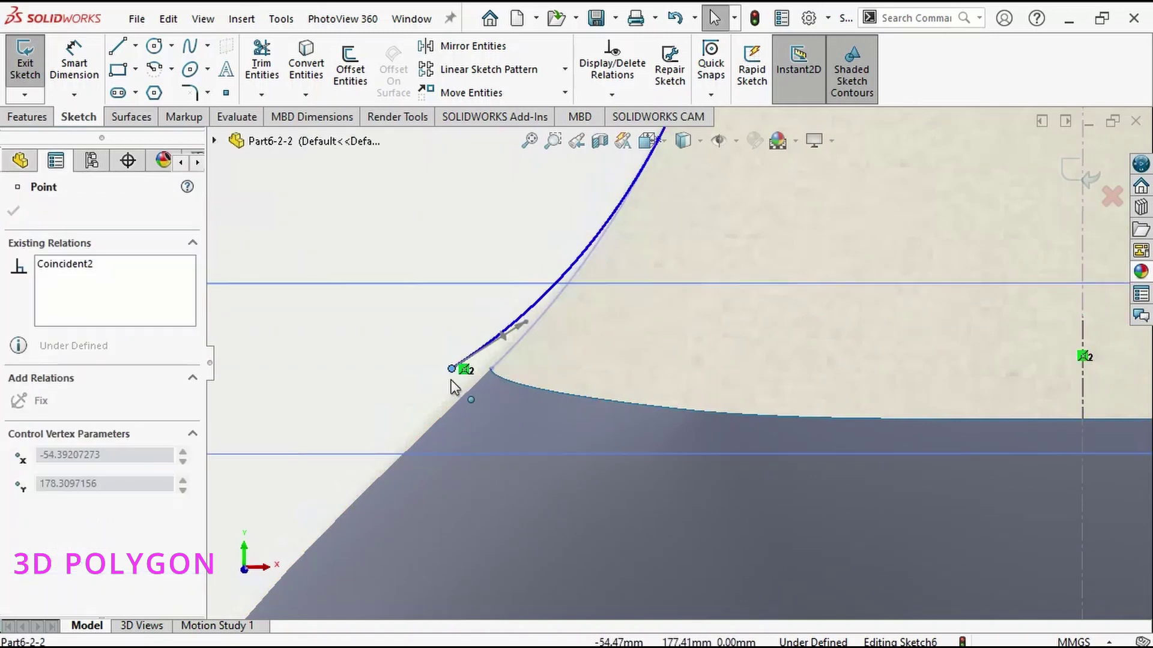
{"action": "left_click", "coordinate": [495, 374], "text": "ctrl"}
{"action": "left_click", "coordinate": [547, 297]}
Make the left neck spline tangent to the loft surface's silhouette edge and finish the sketch.
{"action": "left_click", "coordinate": [508, 350]}
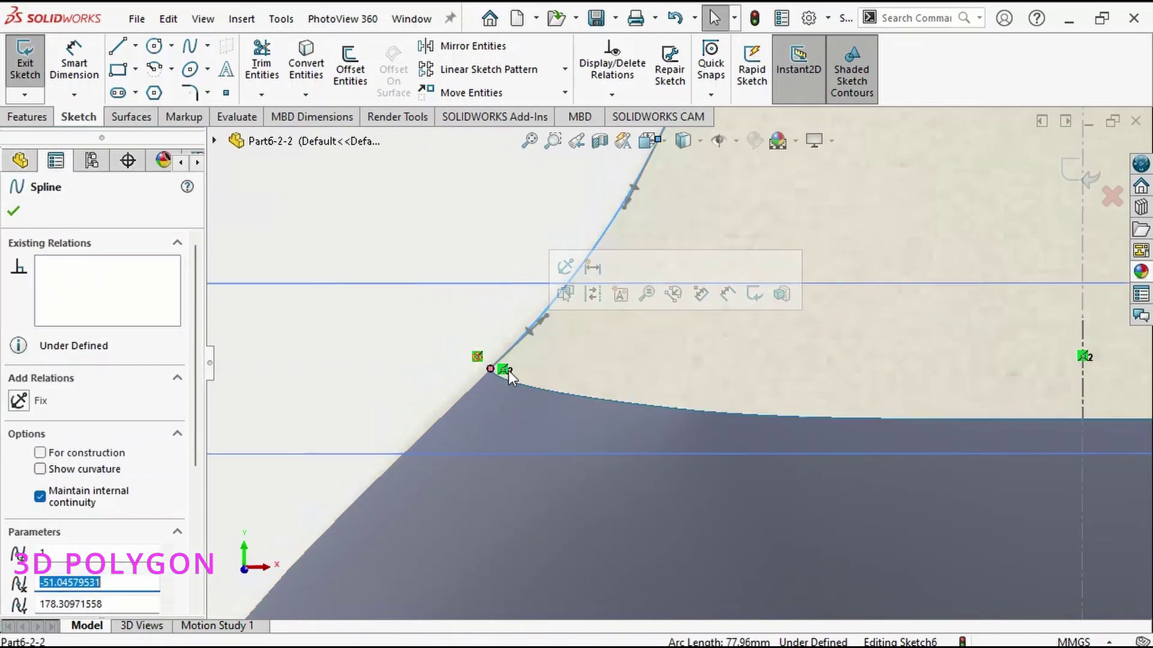
{"action": "left_click", "coordinate": [470, 387], "text": "ctrl"}
{"action": "left_click", "coordinate": [18, 501]}
{"action": "scroll", "coordinate": [520, 502], "scroll_direction": "up", "scroll_amount": 3}
{"action": "scroll", "coordinate": [518, 495], "scroll_direction": "up", "scroll_amount": 1}
{"action": "mouse_move", "coordinate": [506, 434]}
{"action": "middle_mouse_down"}
{"action": "mouse_move", "coordinate": [496, 397]}
{"action": "mouse_move", "coordinate": [504, 414]}
{"action": "middle_mouse_up"}
{"action": "scroll", "coordinate": [791, 434], "scroll_direction": "up", "scroll_amount": 2}
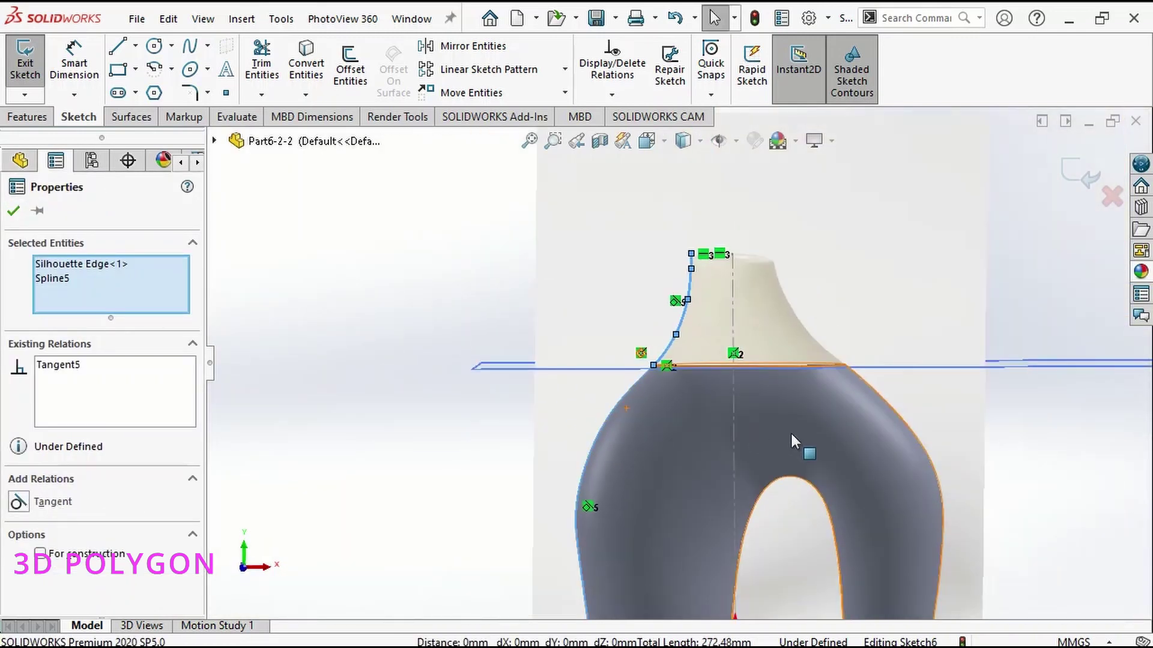
{"action": "left_click", "coordinate": [1091, 179]}
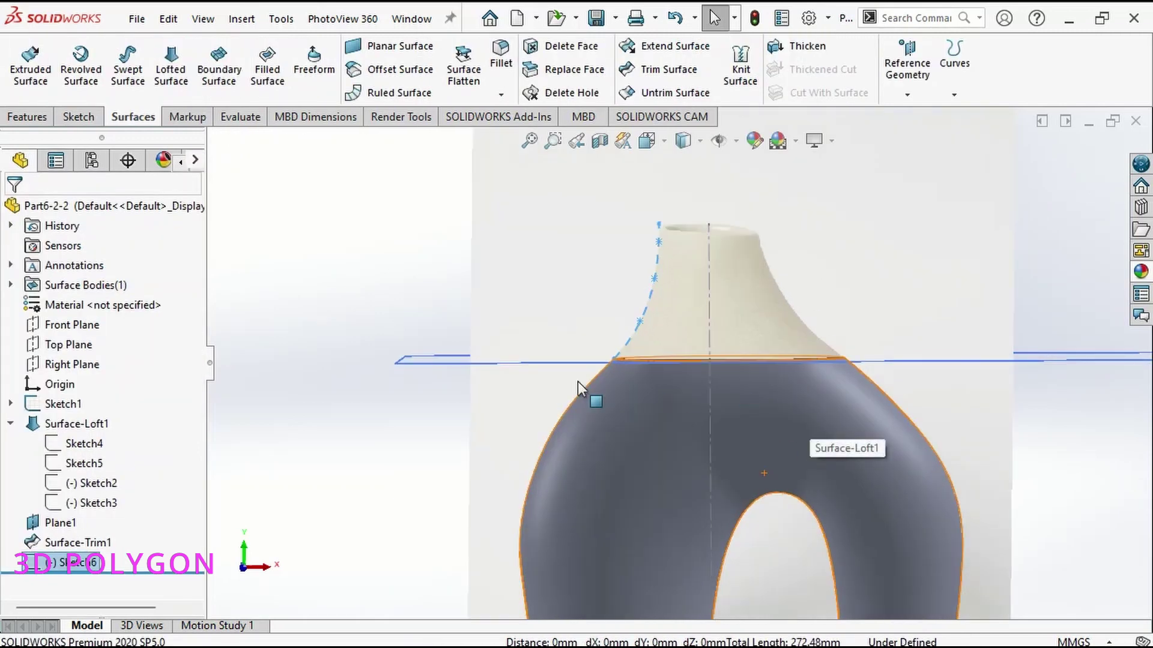
In a new Front Plane sketch, trace the neck's right outline with a five-point spline from the trimmed edge to about X 25.9, Y 248.4 mm.
{"action": "left_click", "coordinate": [71, 325]}
{"action": "left_click", "coordinate": [79, 300]}
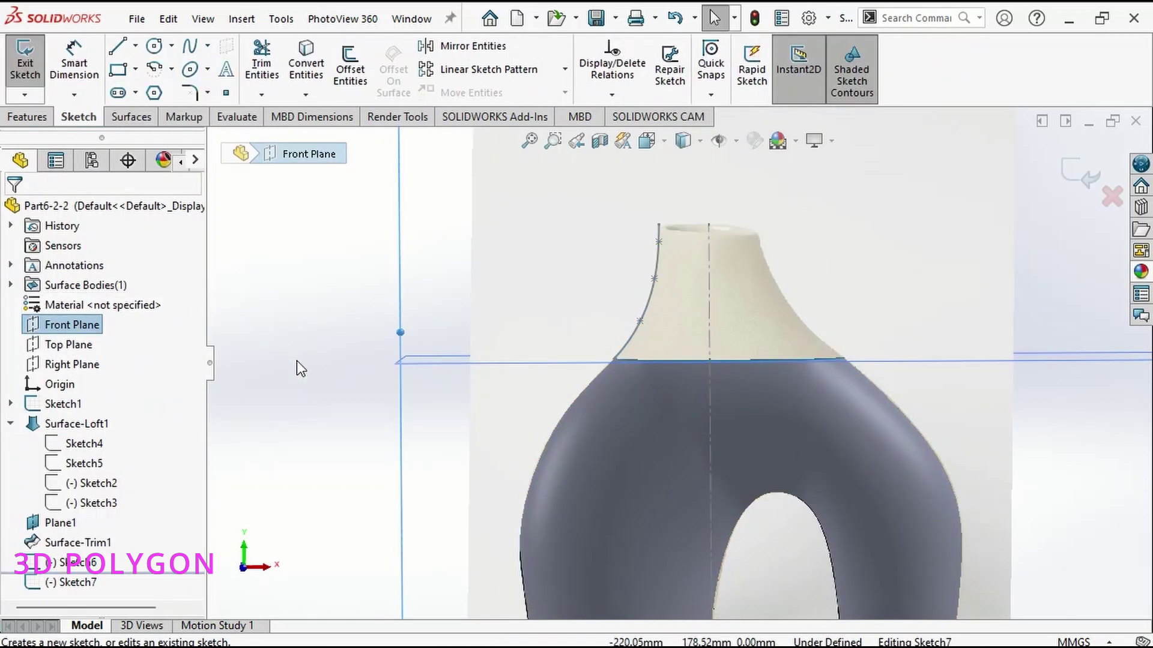
{"action": "scroll", "coordinate": [522, 360], "scroll_direction": "down", "scroll_amount": 10}
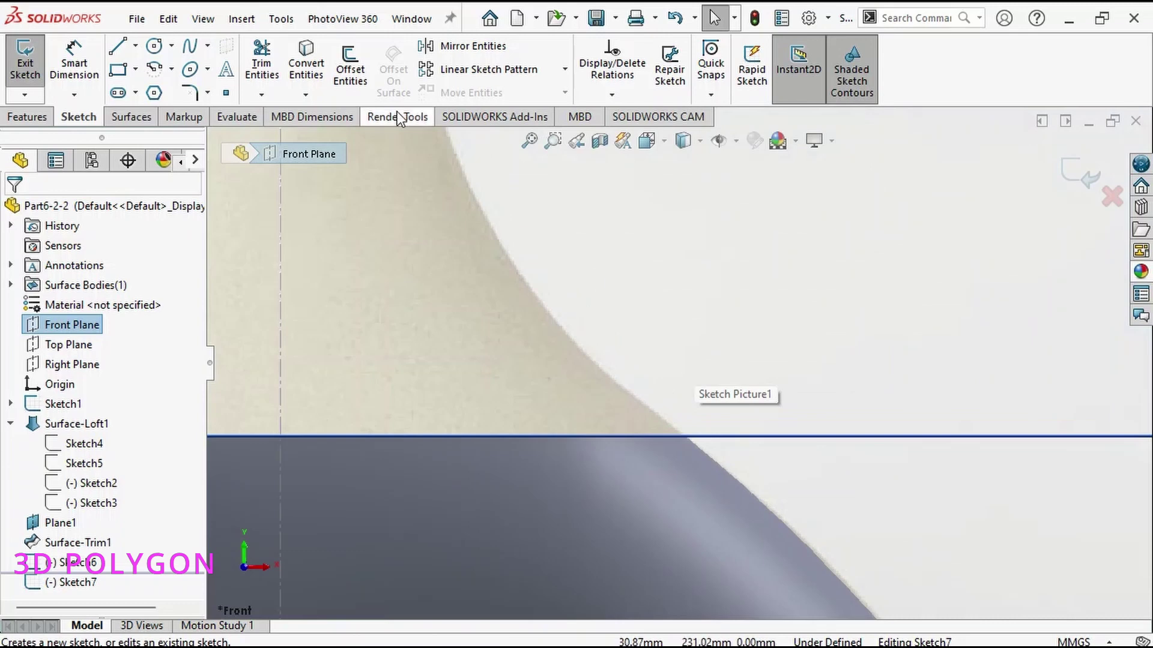
{"action": "left_click", "coordinate": [191, 45]}
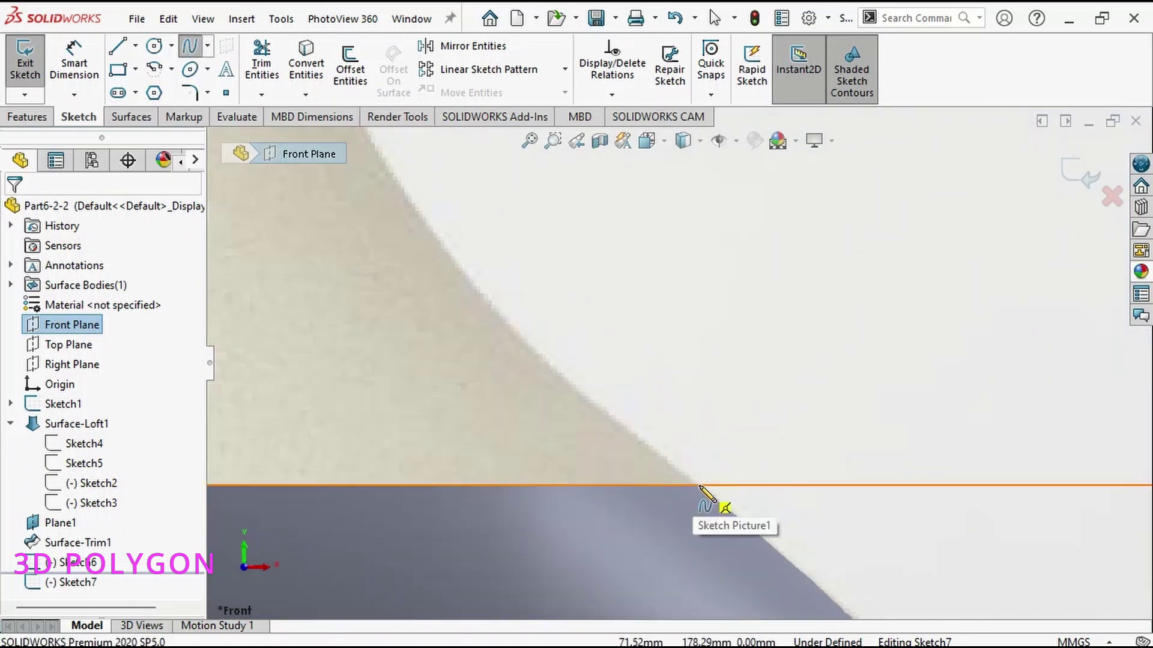
{"action": "left_click", "coordinate": [687, 434]}
{"action": "left_click", "coordinate": [616, 379]}
{"action": "scroll", "coordinate": [617, 378], "scroll_direction": "up", "scroll_amount": 3}
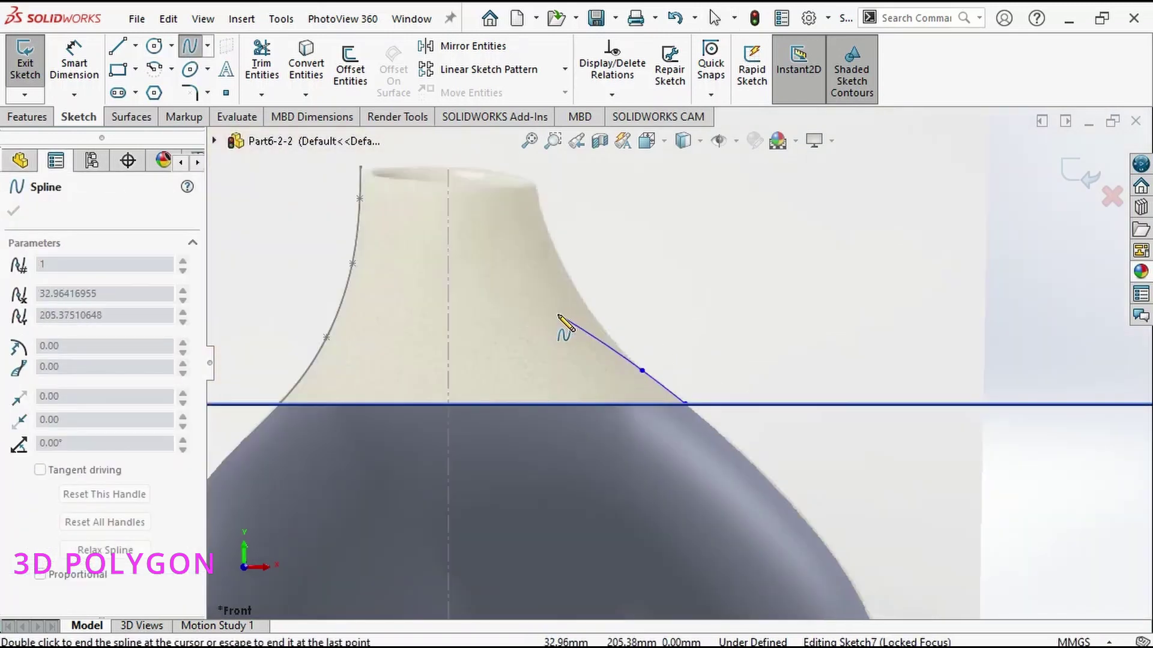
{"action": "left_click", "coordinate": [549, 234]}
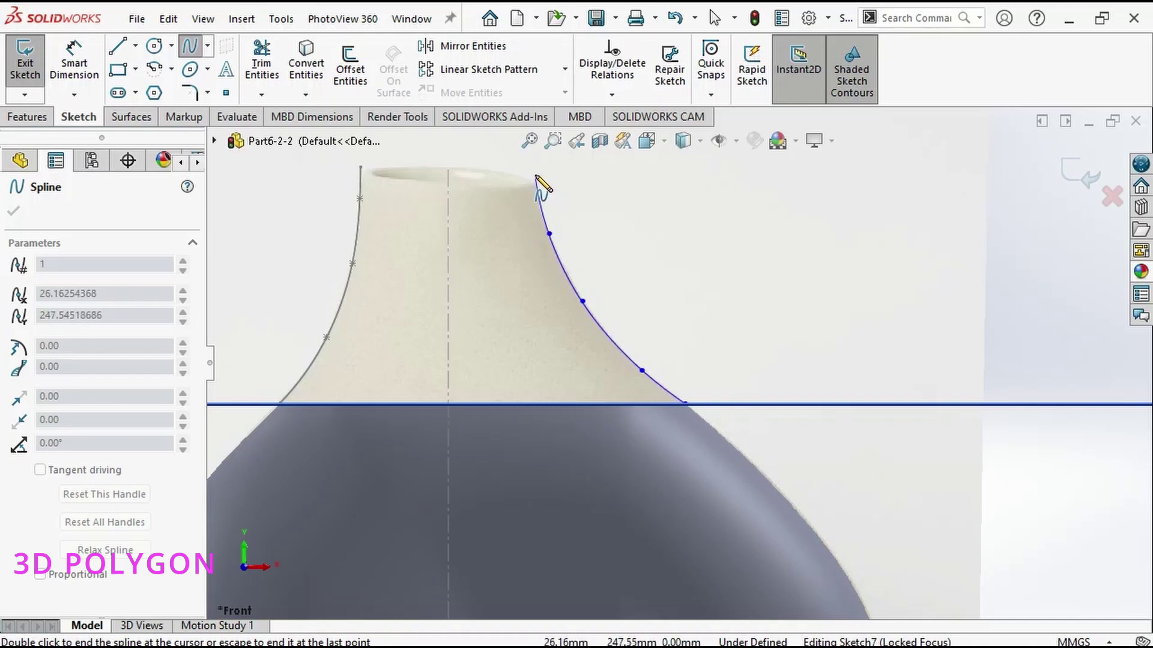
{"action": "double_click", "coordinate": [536, 174]}
Add a horizontal relation between the right neck spline's upper end and the centerline's top endpoint.
{"action": "left_click", "coordinate": [534, 173]}
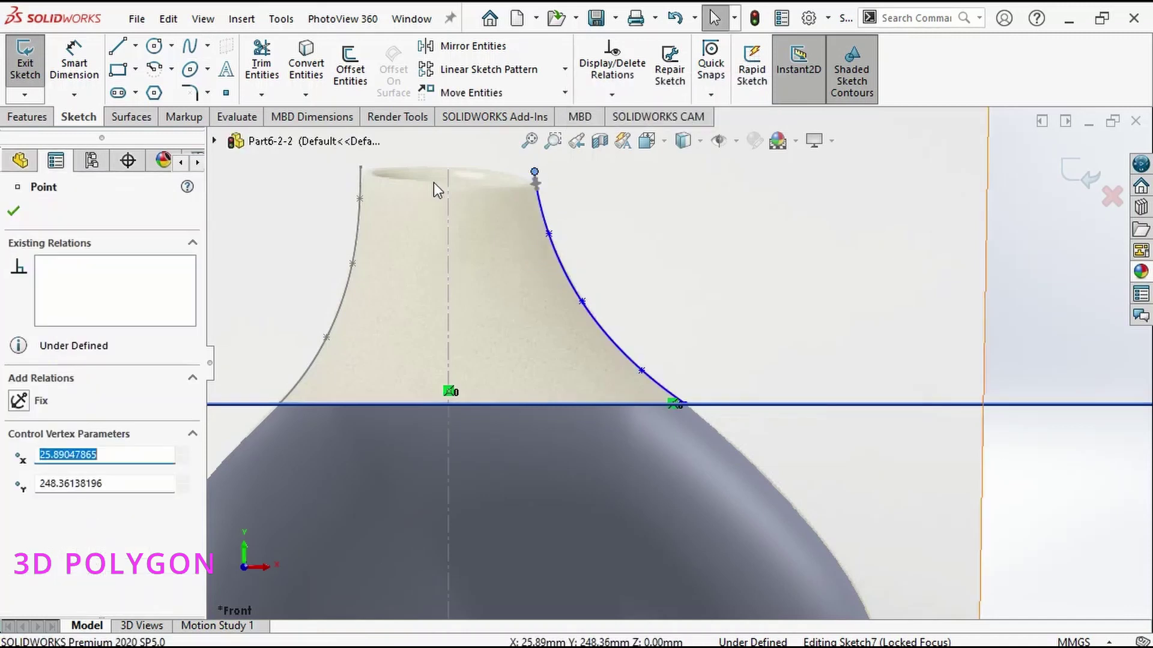
{"action": "left_click", "coordinate": [448, 169], "text": "ctrl"}
{"action": "left_click", "coordinate": [499, 91]}
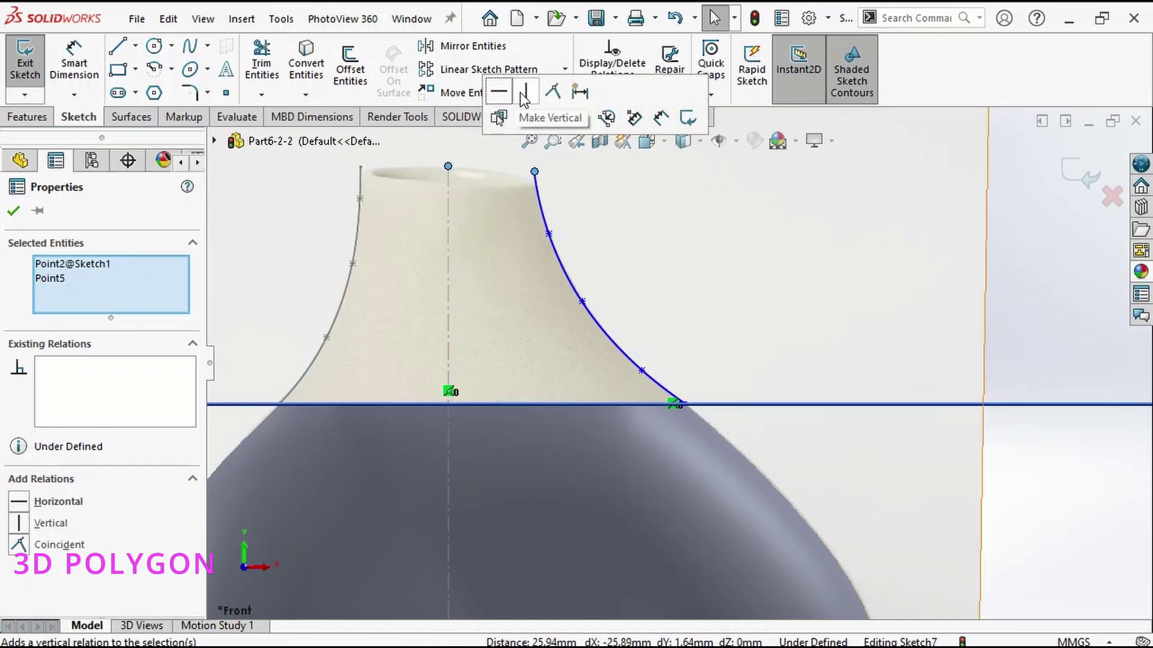
{"action": "scroll", "coordinate": [664, 315], "scroll_direction": "up", "scroll_amount": 3}
{"action": "key", "text": "Escape"}
{"action": "scroll", "coordinate": [766, 384], "scroll_direction": "down", "scroll_amount": 6}
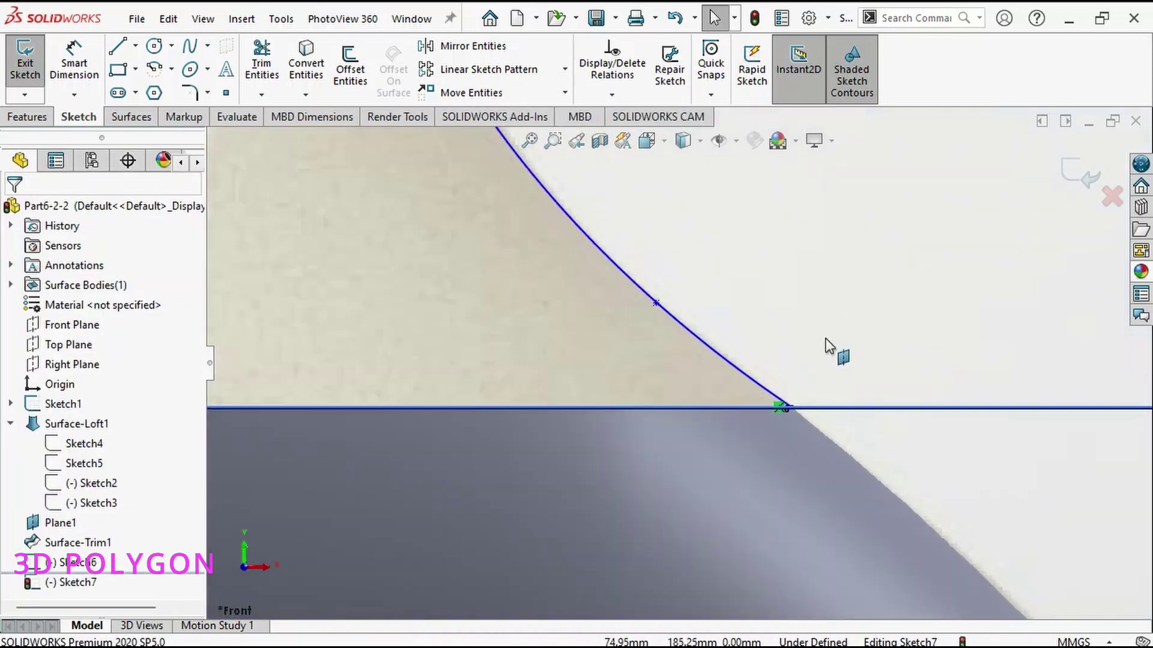
Try to make the right neck spline tangent to the loft surface's silhouette edge.
{"action": "left_click", "coordinate": [766, 384]}
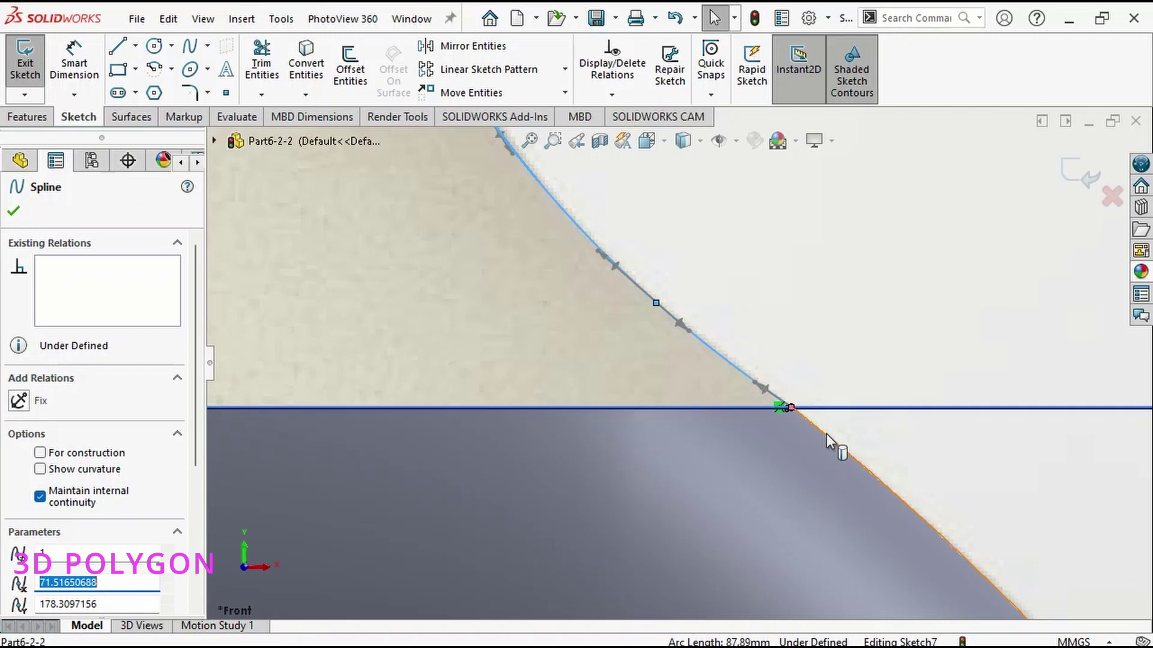
{"action": "left_click", "coordinate": [827, 433], "text": "ctrl"}
{"action": "left_click", "coordinate": [878, 355]}
{"action": "key", "text": "ctrl+z"}
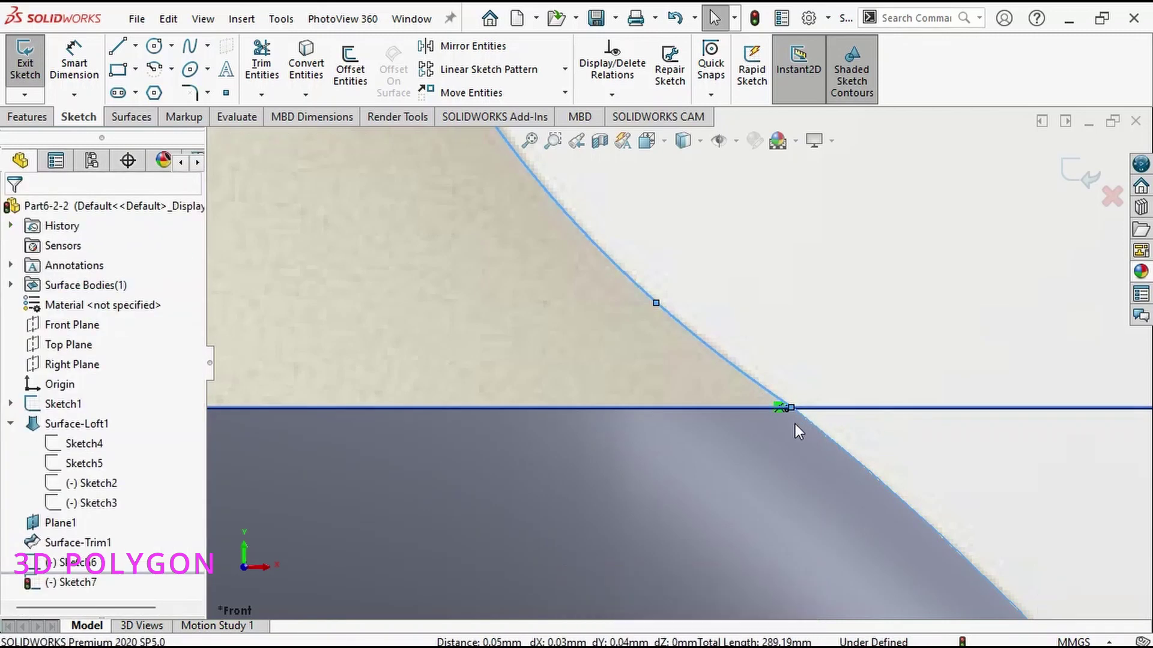
Pull the right spline's lower end outward along the trim line and attach it to the trimmed surface's top edge.
{"action": "left_click_drag", "start_coordinate": [791, 409], "coordinate": [821, 405]}
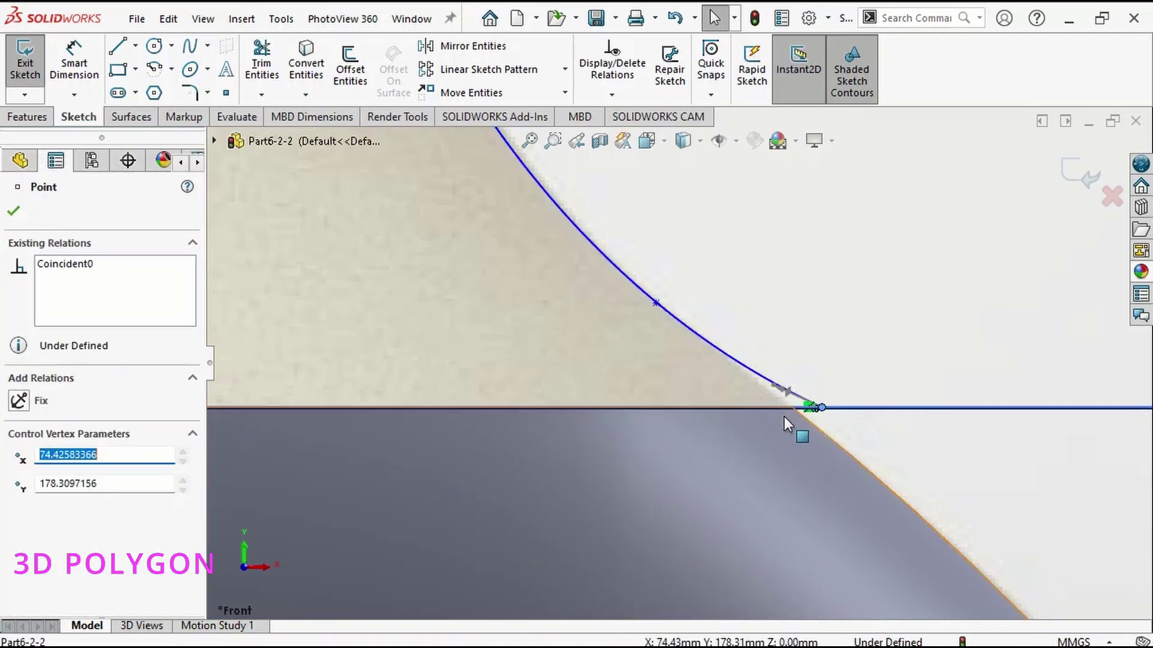
{"action": "middle_click_drag", "start_coordinate": [785, 417], "coordinate": [783, 429]}
{"action": "left_click_drag", "start_coordinate": [782, 428], "coordinate": [786, 413]}
{"action": "left_click", "coordinate": [785, 409], "text": "ctrl"}
{"action": "left_click", "coordinate": [837, 328]}
Make the reattached right neck spline tangent to the loft surface's silhouette edge and finish the sketch.
{"action": "left_click", "coordinate": [793, 401]}
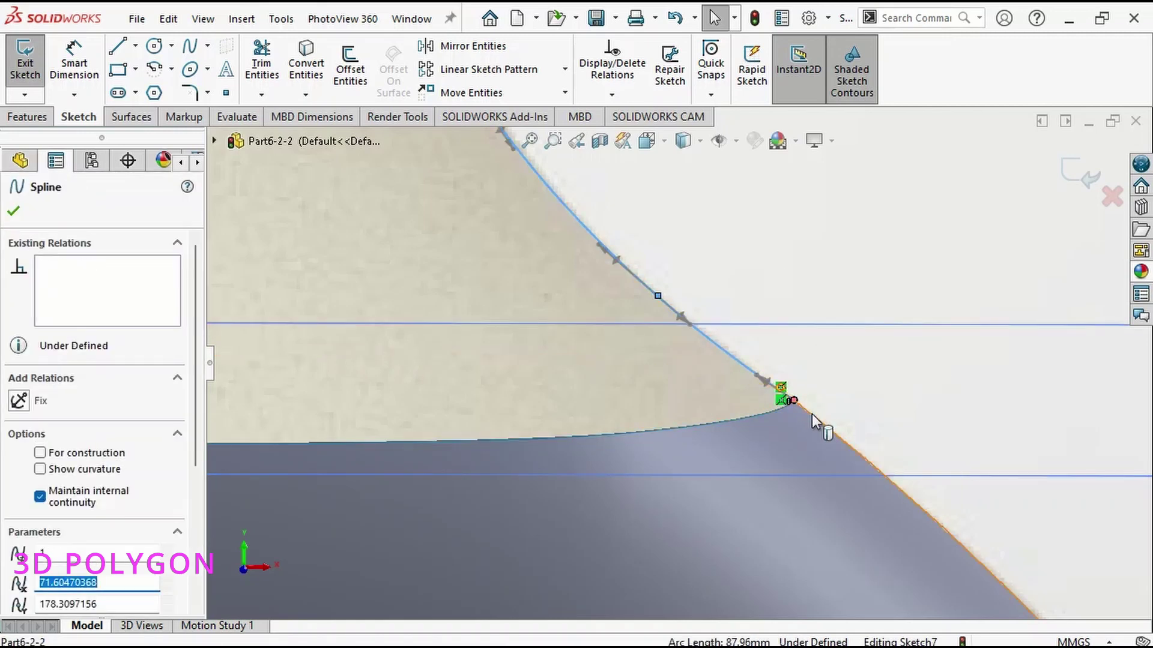
{"action": "left_click", "coordinate": [813, 420], "text": "ctrl"}
{"action": "left_click", "coordinate": [865, 334]}
{"action": "middle_click_drag", "start_coordinate": [853, 367], "coordinate": [796, 419]}
{"action": "scroll", "coordinate": [812, 474], "scroll_direction": "up", "scroll_amount": 4}
{"action": "key", "text": "ctrl+8"}
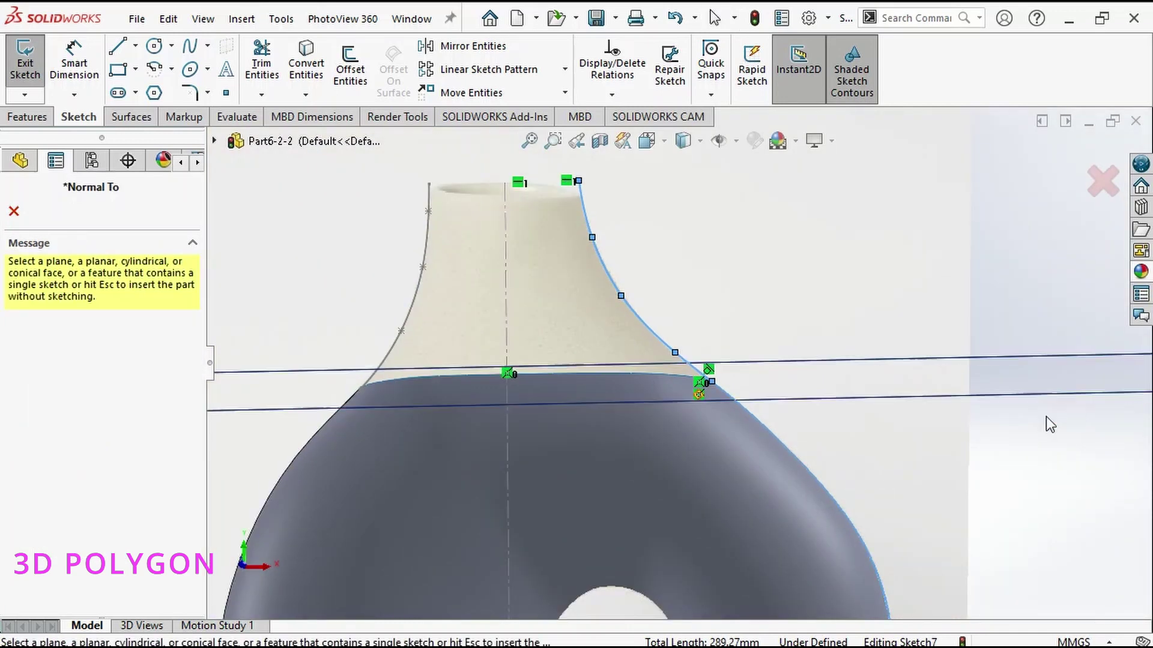
{"action": "left_click", "coordinate": [960, 443]}
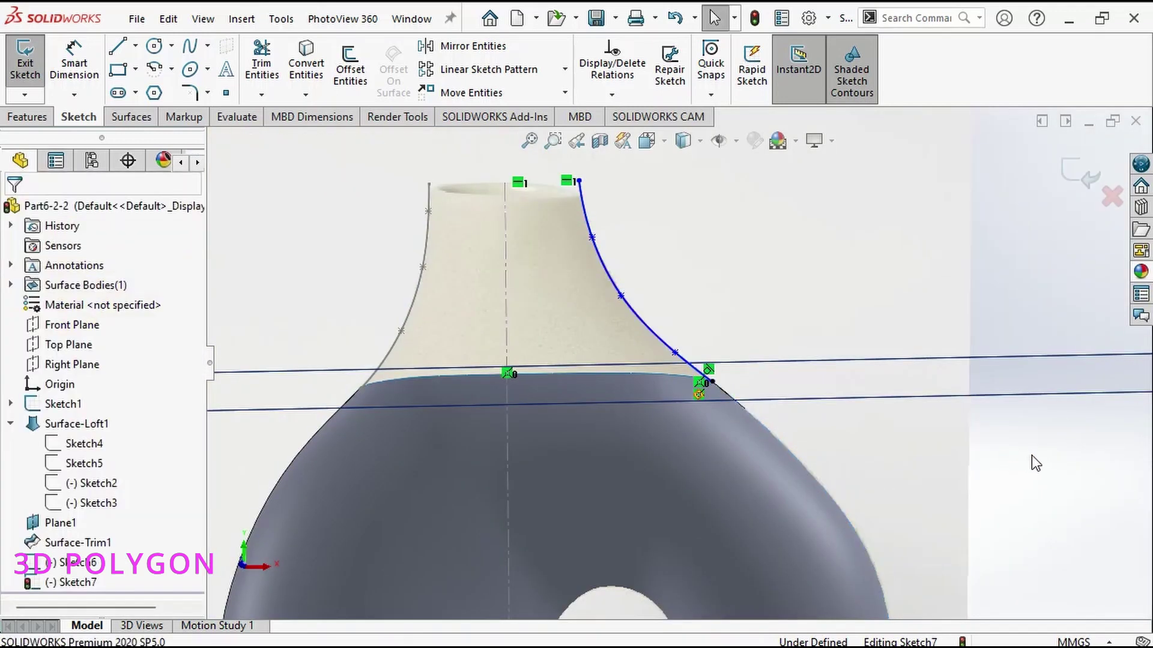
{"action": "scroll", "coordinate": [594, 347], "scroll_direction": "down", "scroll_amount": 5}
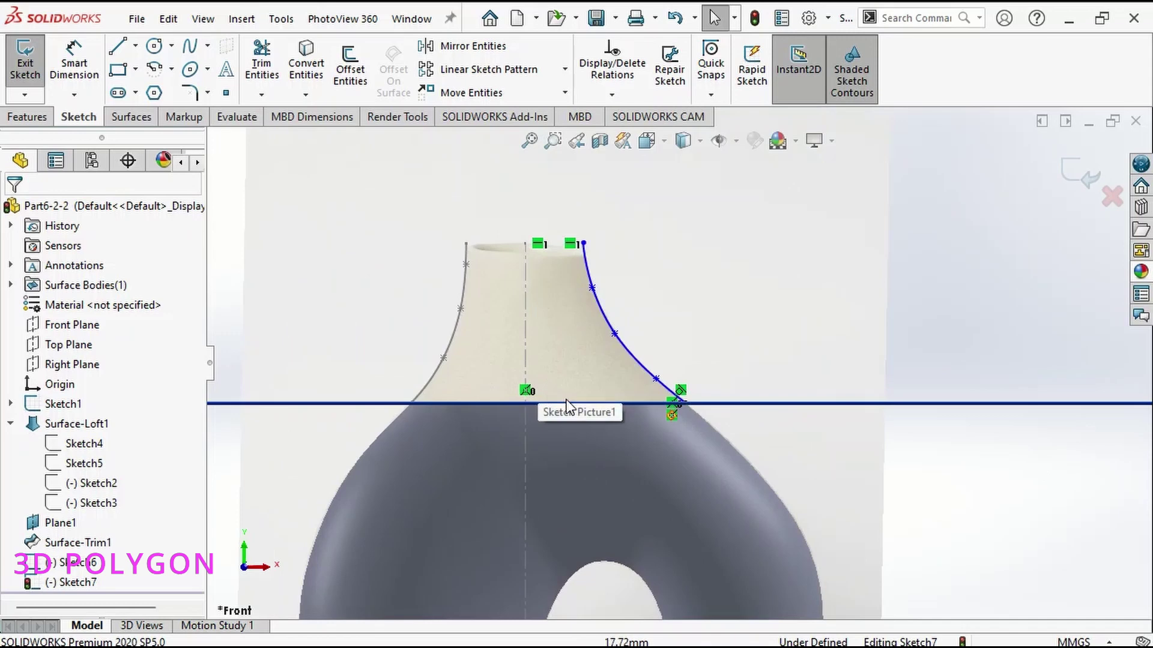
{"action": "left_click", "coordinate": [1072, 186]}
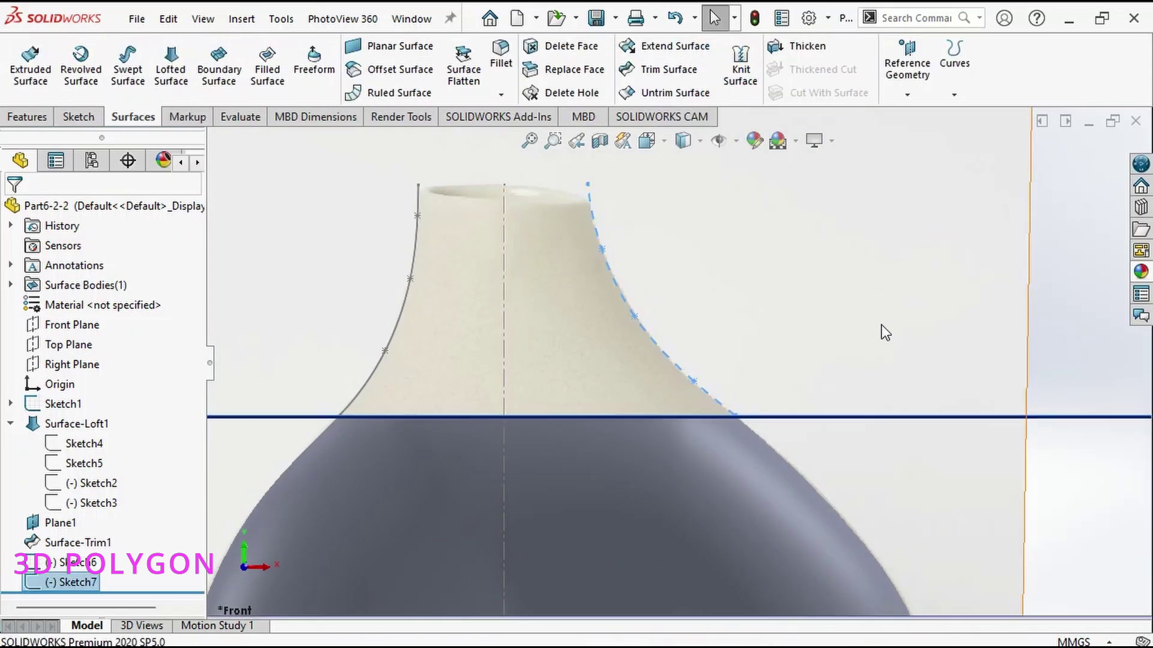
Create a reference plane parallel to Plane1 through the left neck spline's top endpoint.
{"action": "left_click", "coordinate": [986, 411]}
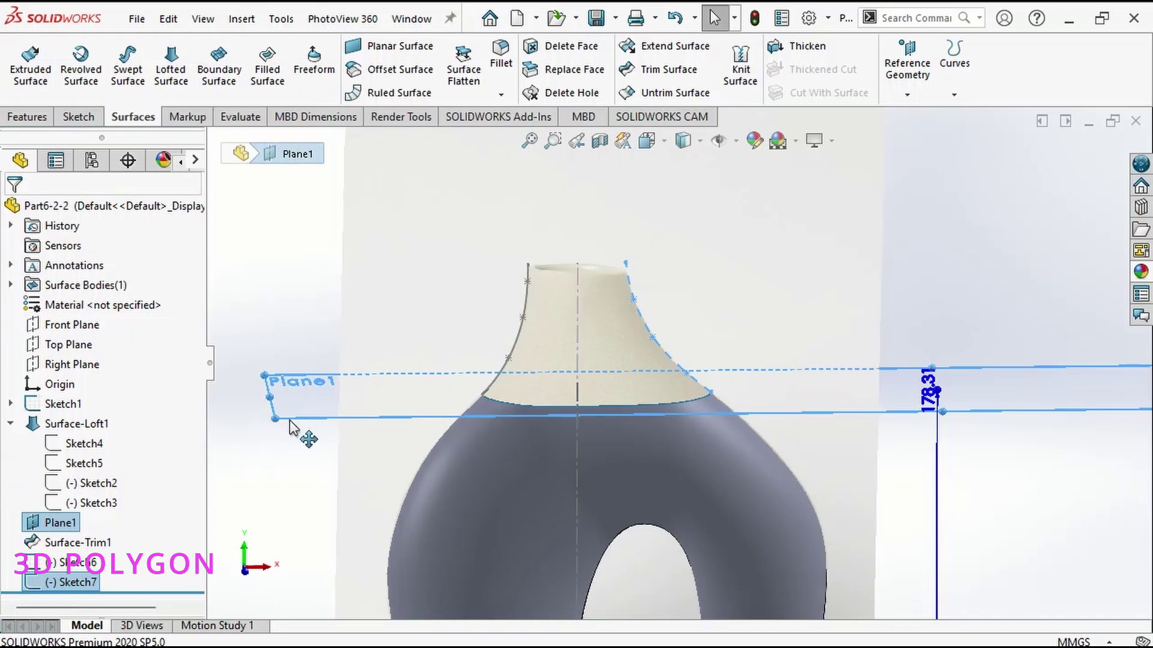
{"action": "left_click", "coordinate": [23, 120]}
{"action": "left_click", "coordinate": [720, 94]}
{"action": "left_click", "coordinate": [733, 116]}
{"action": "scroll", "coordinate": [469, 262], "scroll_direction": "down", "scroll_amount": 3}
{"action": "left_click", "coordinate": [469, 261]}
{"action": "scroll", "coordinate": [925, 281], "scroll_direction": "up", "scroll_amount": 5}
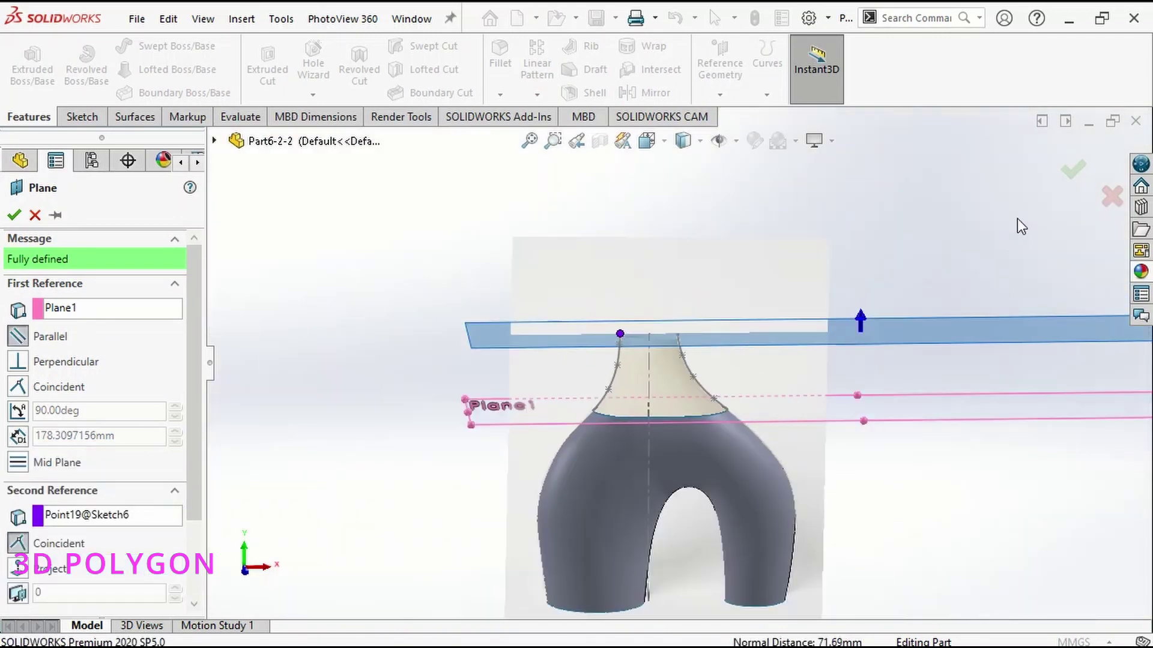
{"action": "left_click", "coordinate": [1071, 170]}
Sketch an ellipse on Plane2, centred about X -4.1 mm, reaching the left spline's top endpoint, with a minor radius of about 6.3 mm.
{"action": "middle_click_drag", "start_coordinate": [755, 393], "coordinate": [572, 448]}
{"action": "right_click", "coordinate": [494, 353]}
{"action": "left_click", "coordinate": [529, 320]}
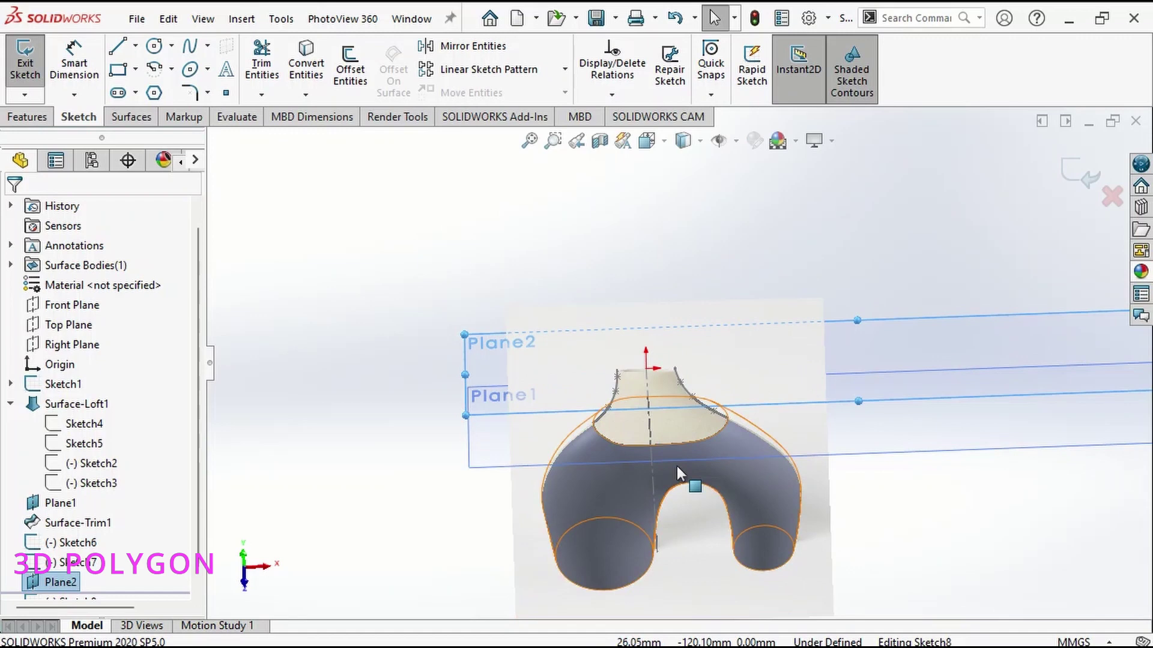
{"action": "scroll", "coordinate": [669, 409], "scroll_direction": "down", "scroll_amount": 5}
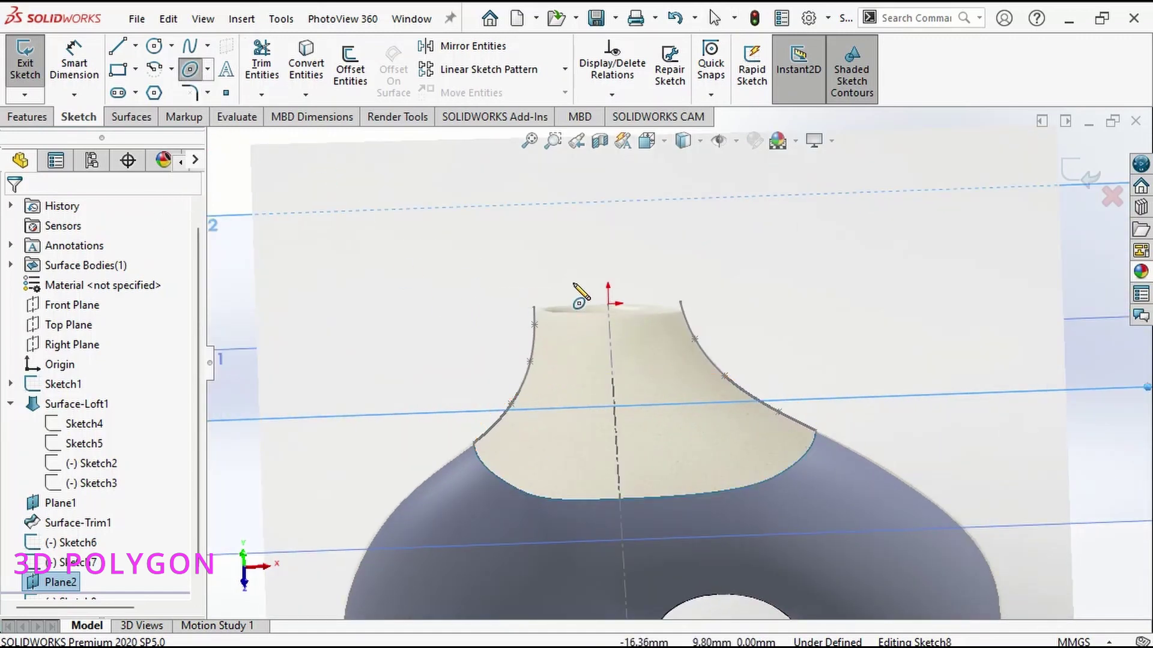
{"action": "scroll", "coordinate": [576, 287], "scroll_direction": "down", "scroll_amount": 2}
{"action": "left_click", "coordinate": [593, 325]}
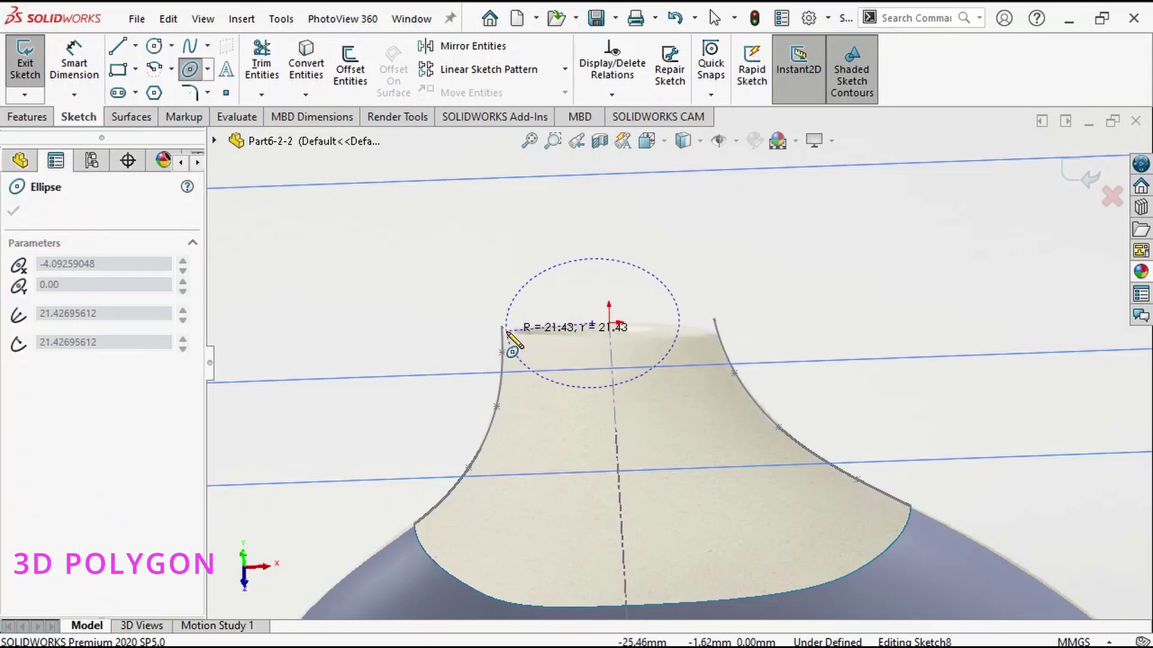
{"action": "left_click", "coordinate": [502, 327]}
{"action": "left_click", "coordinate": [660, 316]}
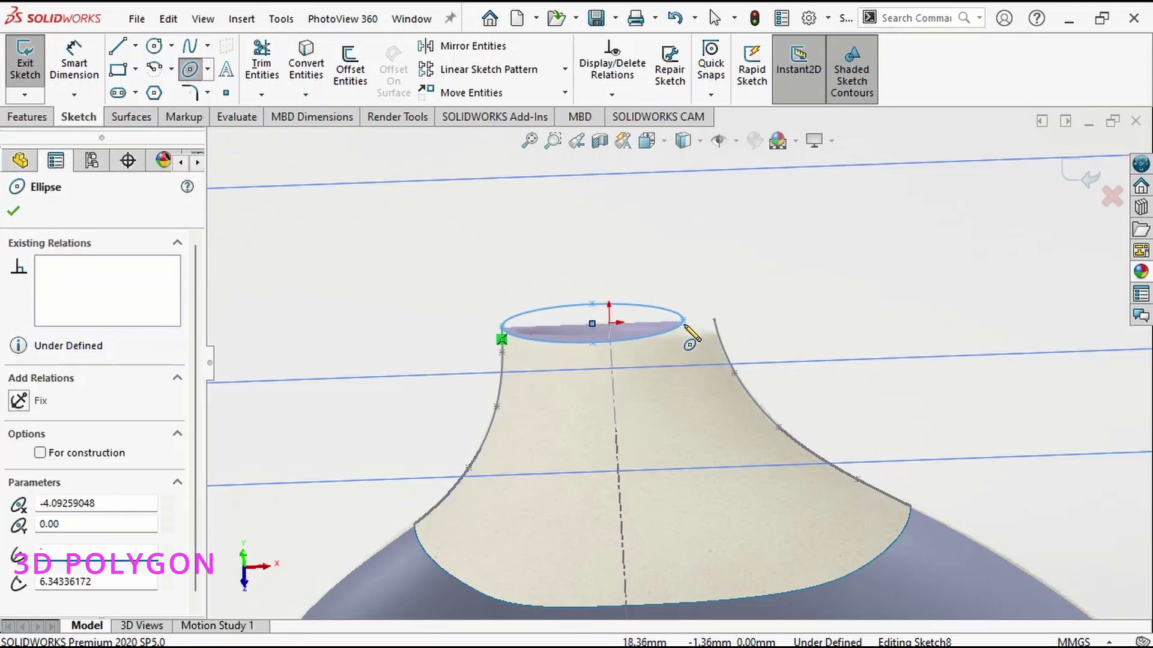
{"action": "key", "text": "Escape"}
Make the ellipse's right end coincident with the right neck spline's top endpoint.
{"action": "left_click", "coordinate": [683, 322]}
{"action": "left_click", "coordinate": [714, 319], "text": "ctrl"}
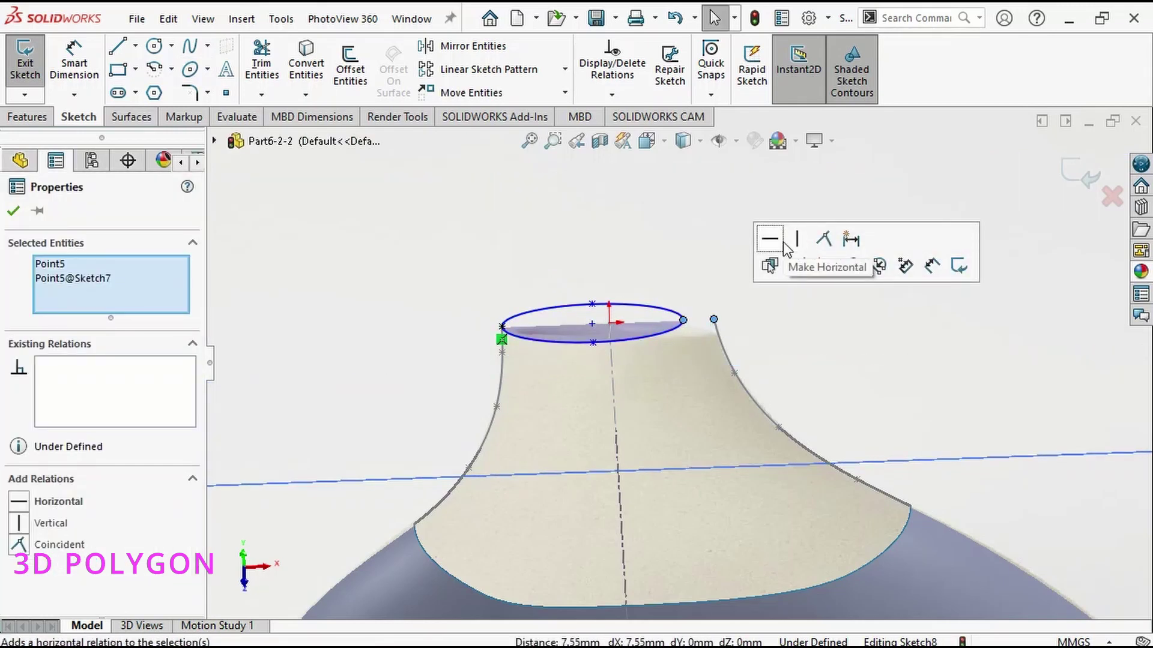
{"action": "left_click", "coordinate": [822, 240]}
{"action": "scroll", "coordinate": [712, 365], "scroll_direction": "up", "scroll_amount": 3}
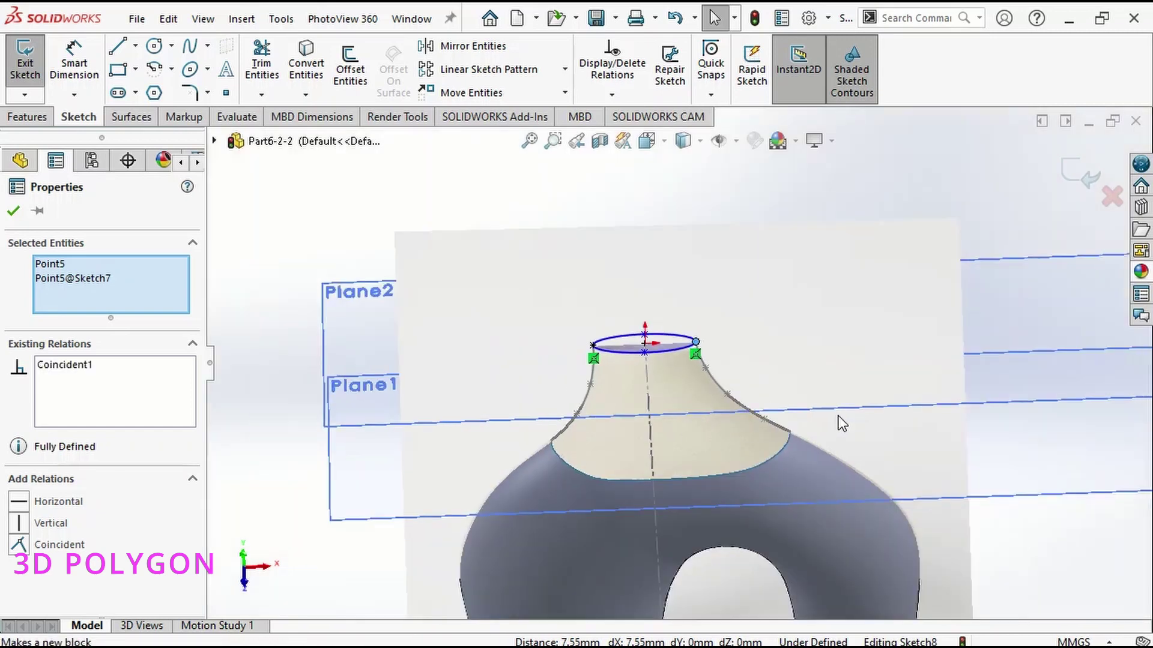
{"action": "left_click", "coordinate": [1015, 539]}
Widen the rim ellipse freehand along its front-to-back axis and finish the sketch.
{"action": "middle_click_drag", "start_coordinate": [971, 480], "coordinate": [961, 546]}
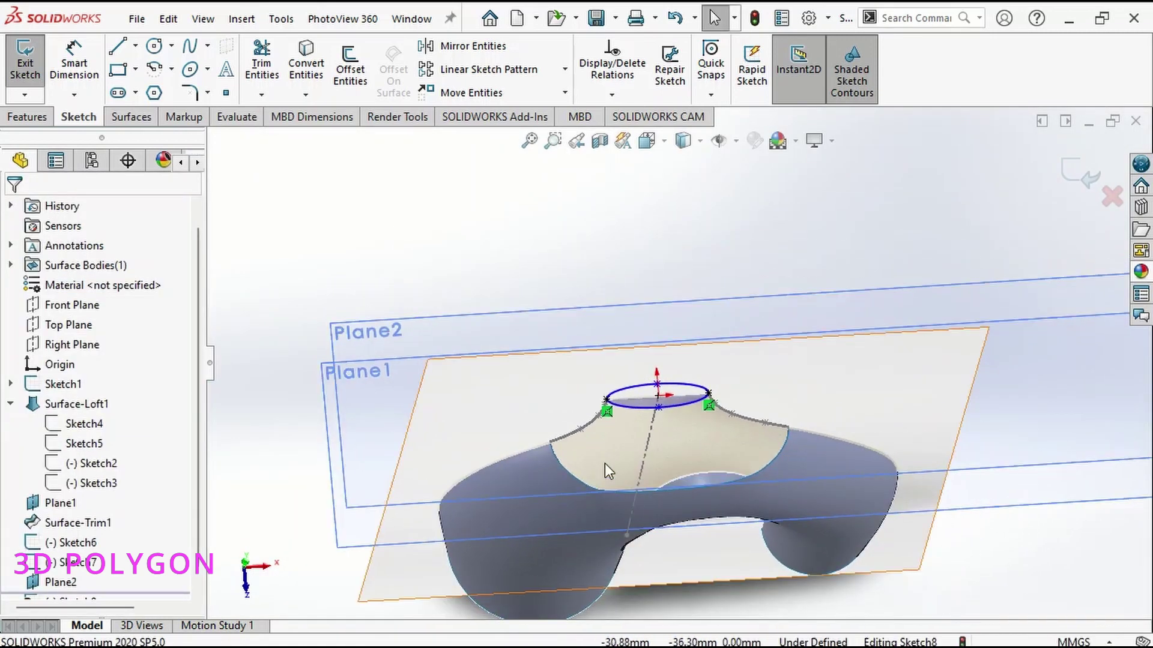
{"action": "scroll", "coordinate": [642, 454], "scroll_direction": "down", "scroll_amount": 5}
{"action": "middle_click_drag", "start_coordinate": [687, 360], "coordinate": [707, 428]}
{"action": "left_click_drag", "start_coordinate": [758, 498], "coordinate": [775, 558]}
{"action": "middle_click_drag", "start_coordinate": [774, 558], "coordinate": [740, 465]}
{"action": "scroll", "coordinate": [762, 367], "scroll_direction": "up", "scroll_amount": 5}
{"action": "scroll", "coordinate": [696, 337], "scroll_direction": "down", "scroll_amount": 4}
{"action": "left_click_drag", "start_coordinate": [667, 385], "coordinate": [677, 392]}
{"action": "middle_click_drag", "start_coordinate": [677, 391], "coordinate": [748, 295]}
{"action": "left_click", "coordinate": [975, 433]}
{"action": "scroll", "coordinate": [988, 431], "scroll_direction": "up", "scroll_amount": 3}
{"action": "scroll", "coordinate": [720, 301], "scroll_direction": "down", "scroll_amount": 4}
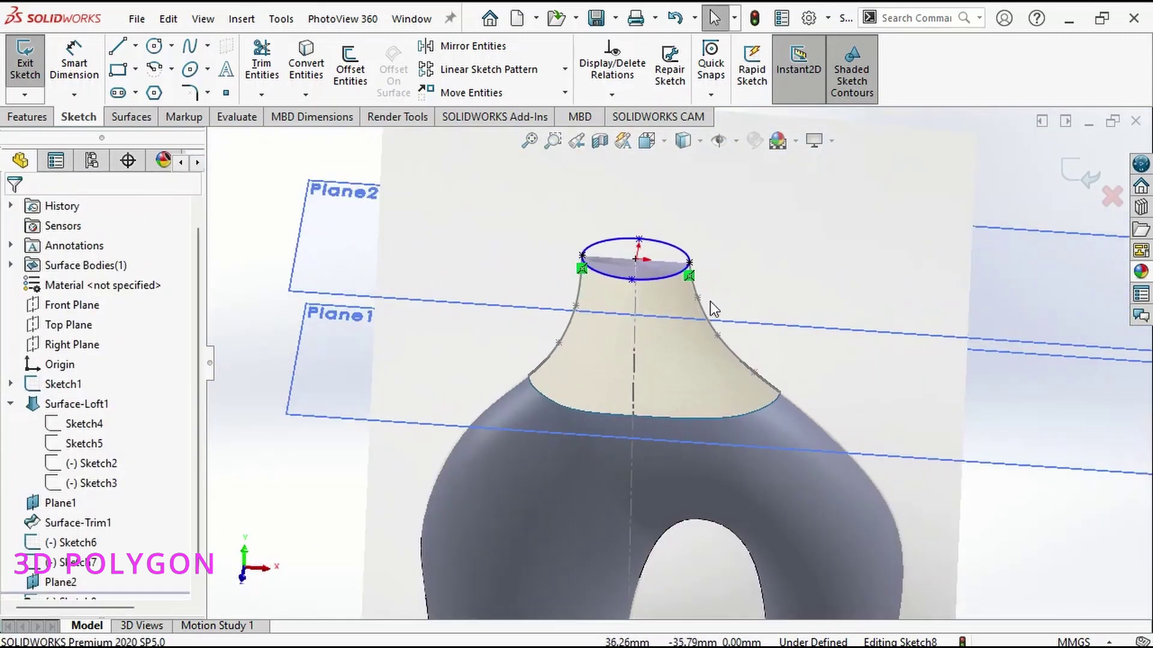
{"action": "left_click", "coordinate": [1068, 169]}
Examine the rim ellipse and the two neck curves above the trimmed leg surface.
{"action": "scroll", "coordinate": [555, 434], "scroll_direction": "up", "scroll_amount": 2}
{"action": "scroll", "coordinate": [651, 373], "scroll_direction": "down", "scroll_amount": 3}
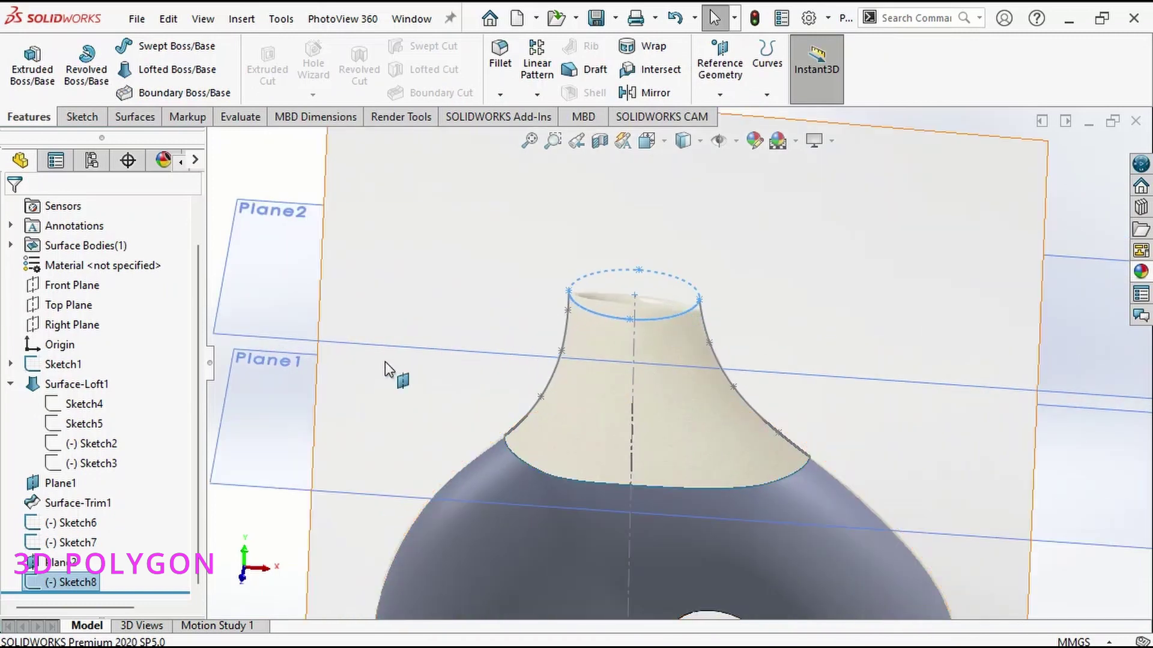
{"action": "scroll", "coordinate": [324, 353], "scroll_direction": "up", "scroll_amount": 3}
{"action": "scroll", "coordinate": [721, 333], "scroll_direction": "down", "scroll_amount": 3}
{"action": "scroll", "coordinate": [662, 380], "scroll_direction": "down", "scroll_amount": 2}
{"action": "scroll", "coordinate": [708, 406], "scroll_direction": "up", "scroll_amount": 4}
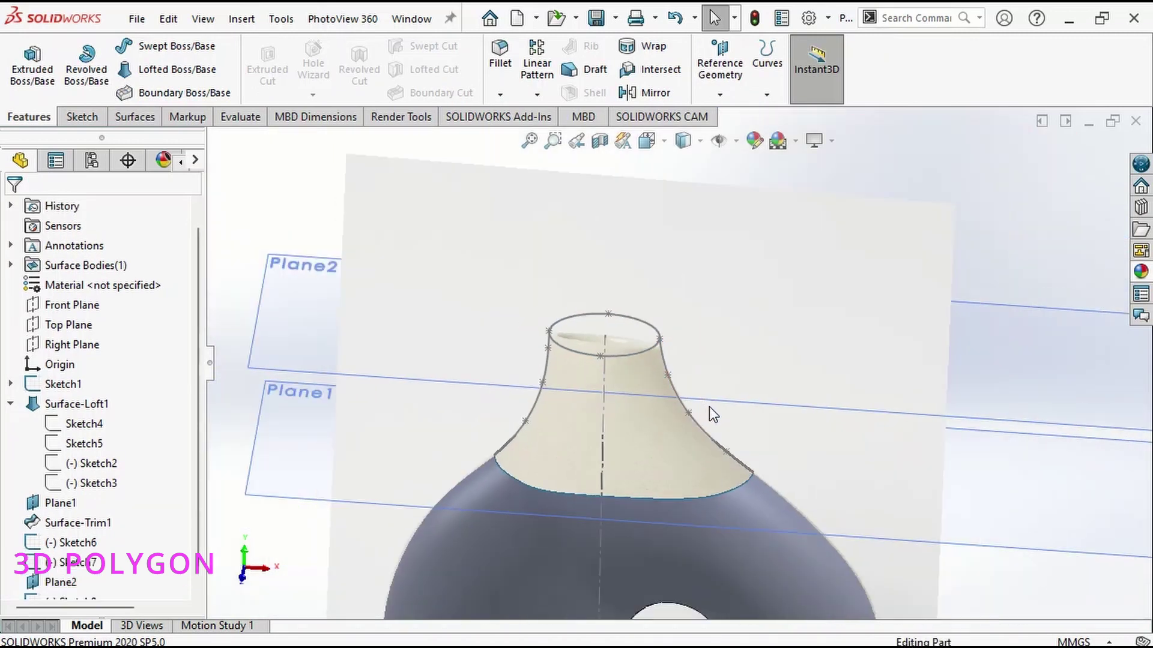
{"action": "scroll", "coordinate": [690, 486], "scroll_direction": "up", "scroll_amount": 3}
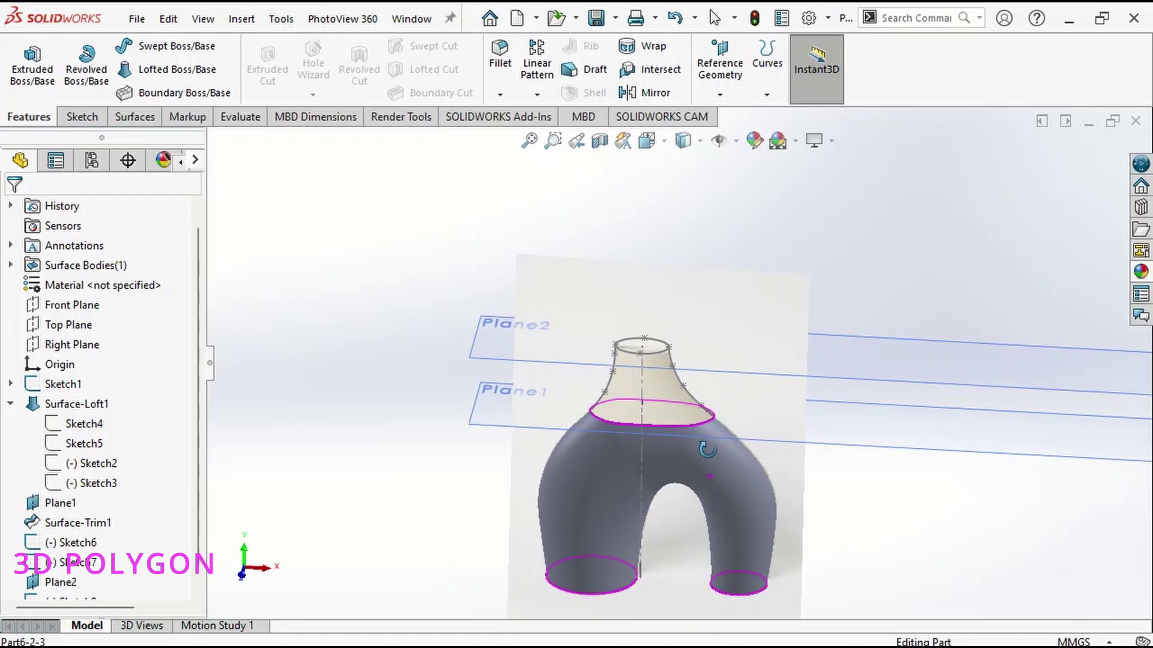
{"action": "scroll", "coordinate": [714, 480], "scroll_direction": "up", "scroll_amount": 2}
{"action": "scroll", "coordinate": [604, 349], "scroll_direction": "down", "scroll_amount": 4}
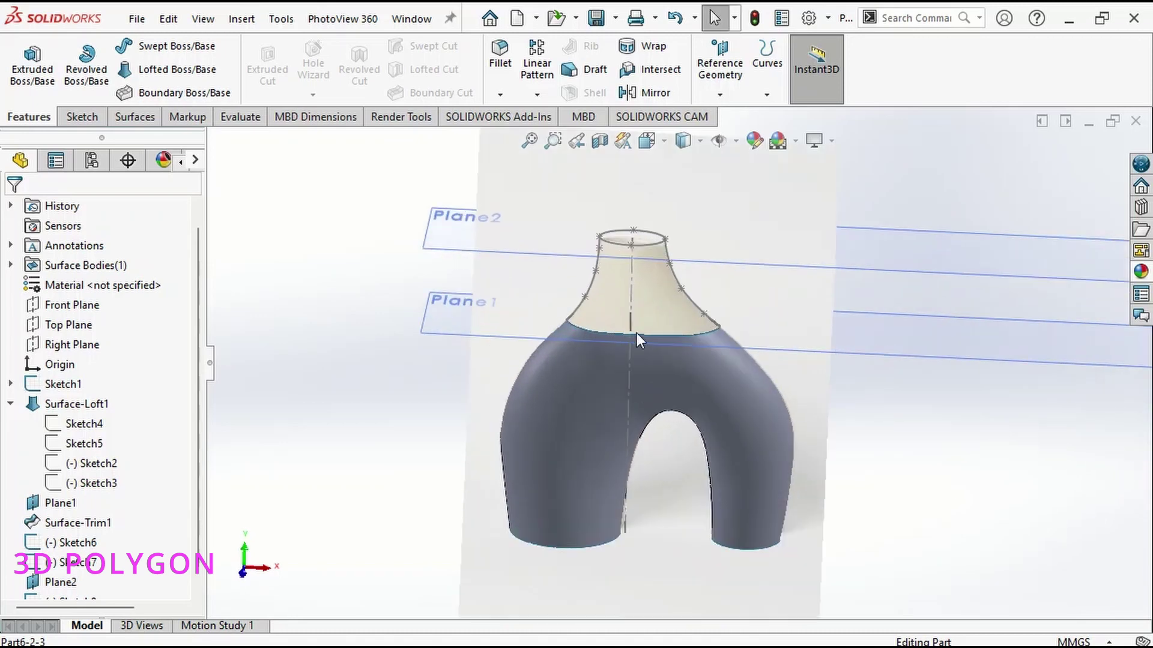
{"action": "scroll", "coordinate": [741, 488], "scroll_direction": "up", "scroll_amount": 2}
{"action": "scroll", "coordinate": [667, 374], "scroll_direction": "down", "scroll_amount": 4}
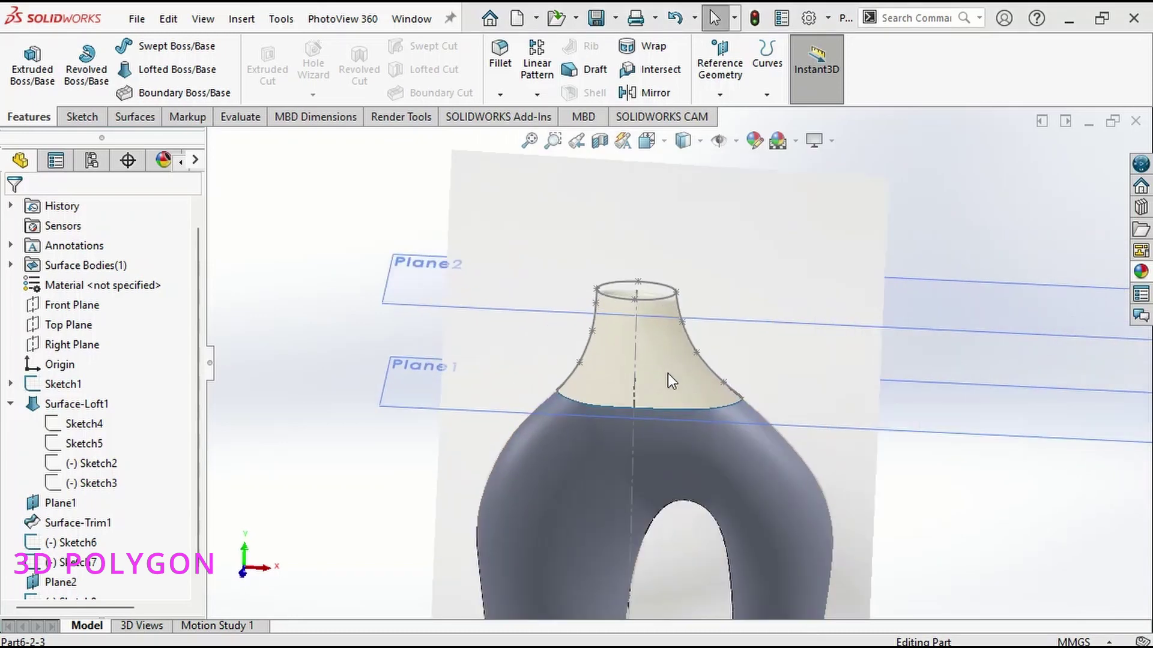
{"action": "scroll", "coordinate": [671, 376], "scroll_direction": "up", "scroll_amount": 4}
{"action": "scroll", "coordinate": [671, 376], "scroll_direction": "down", "scroll_amount": 2}
{"action": "middle_click_drag", "start_coordinate": [630, 351], "coordinate": [629, 364]}
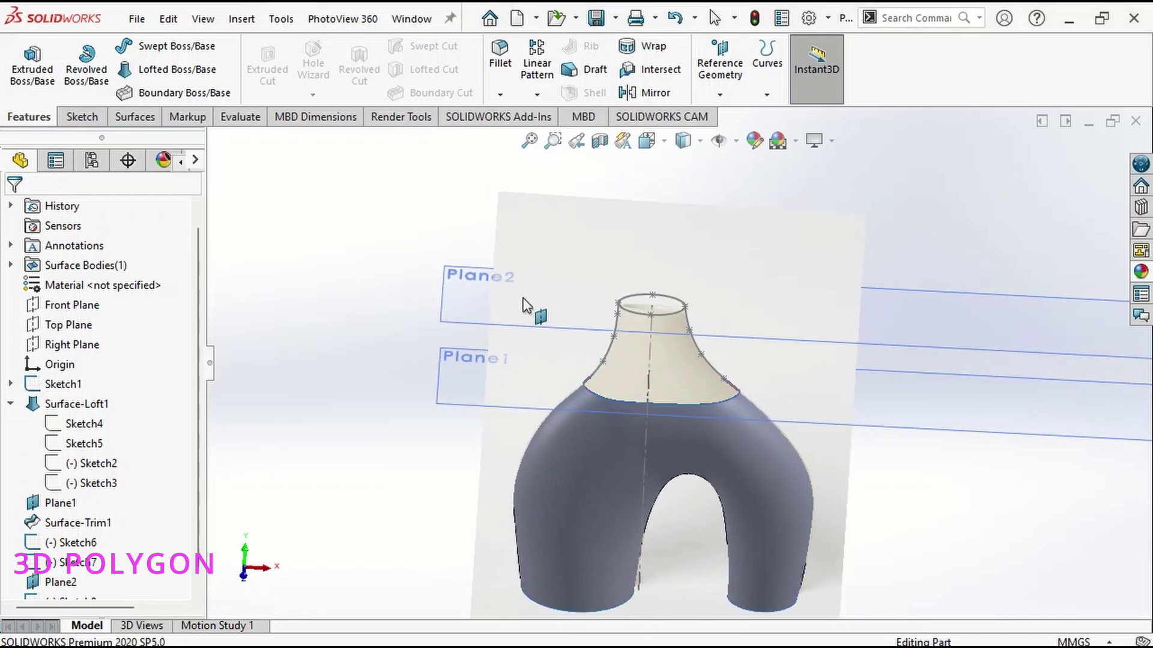
Set up a lofted surface from the trimmed top edge to the rim ellipse, with both neck splines as guide curves.
{"action": "left_click", "coordinate": [134, 117]}
{"action": "left_click", "coordinate": [171, 69]}
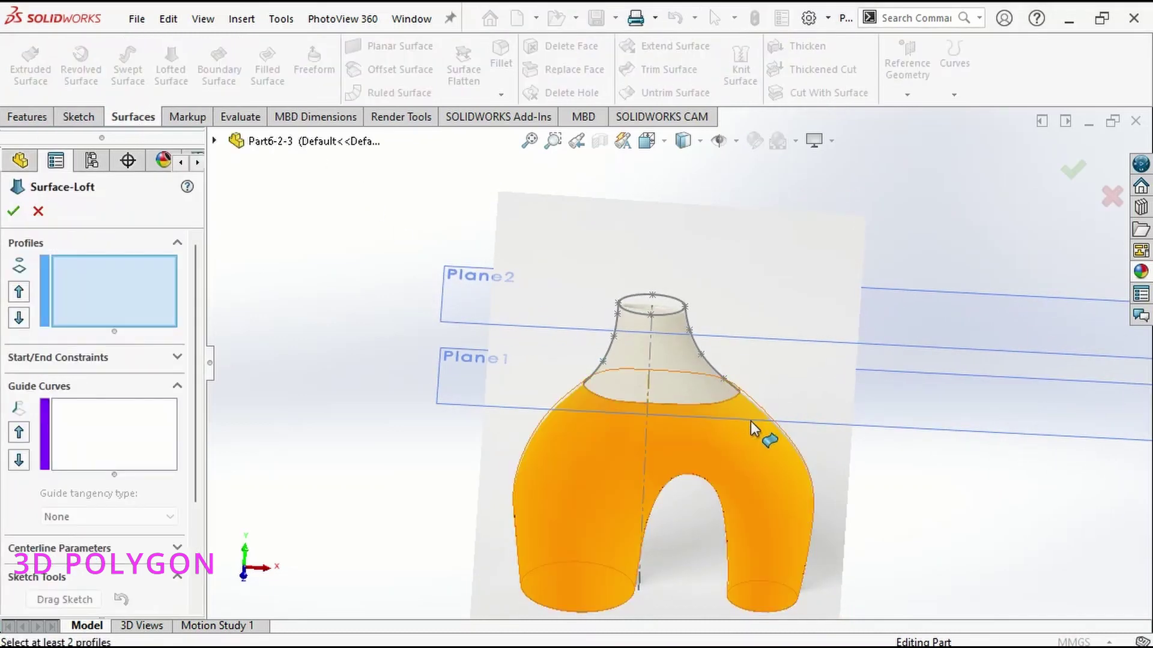
{"action": "left_click", "coordinate": [660, 403]}
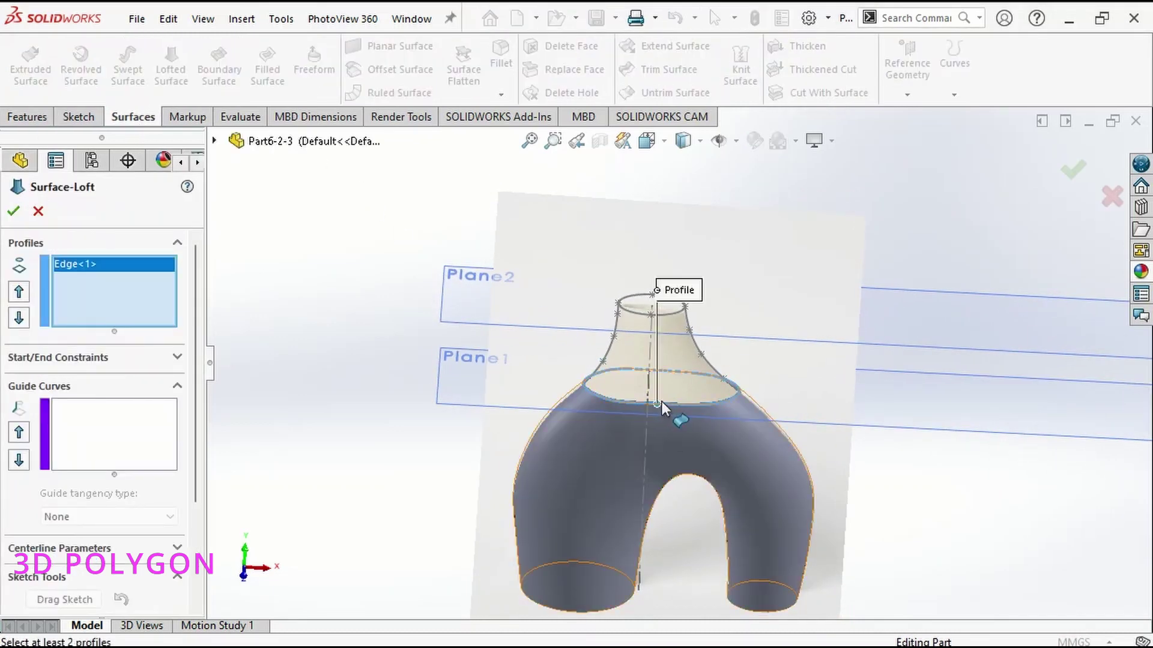
{"action": "left_click", "coordinate": [640, 319]}
{"action": "scroll", "coordinate": [664, 334], "scroll_direction": "down", "scroll_amount": 4}
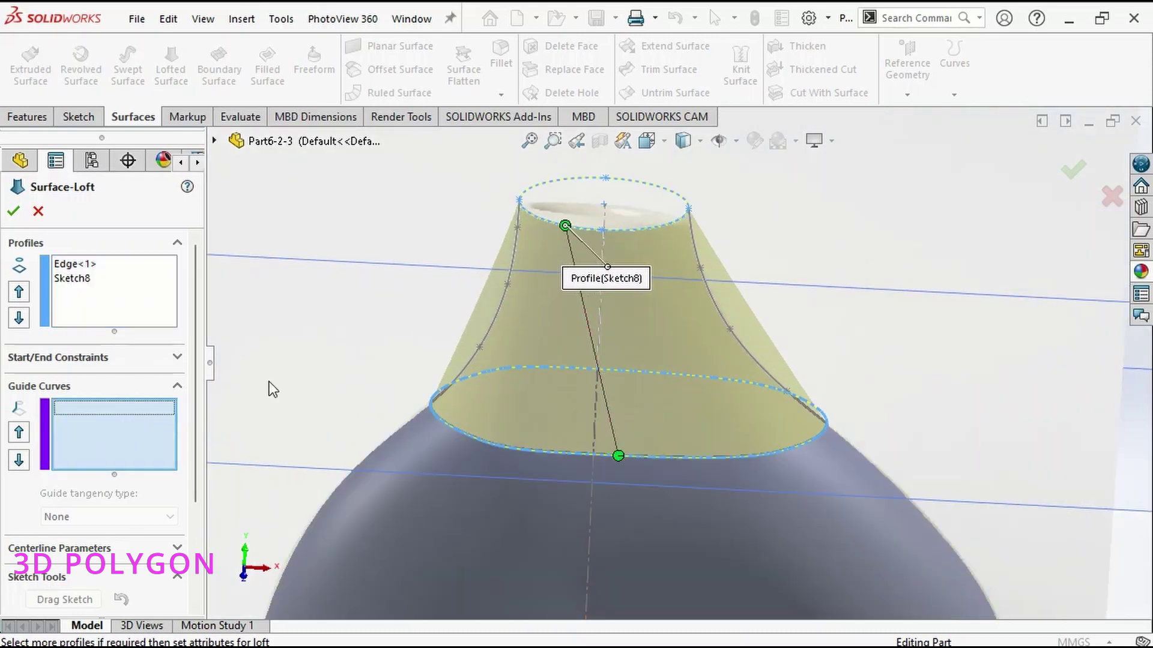
{"action": "left_click", "coordinate": [497, 310]}
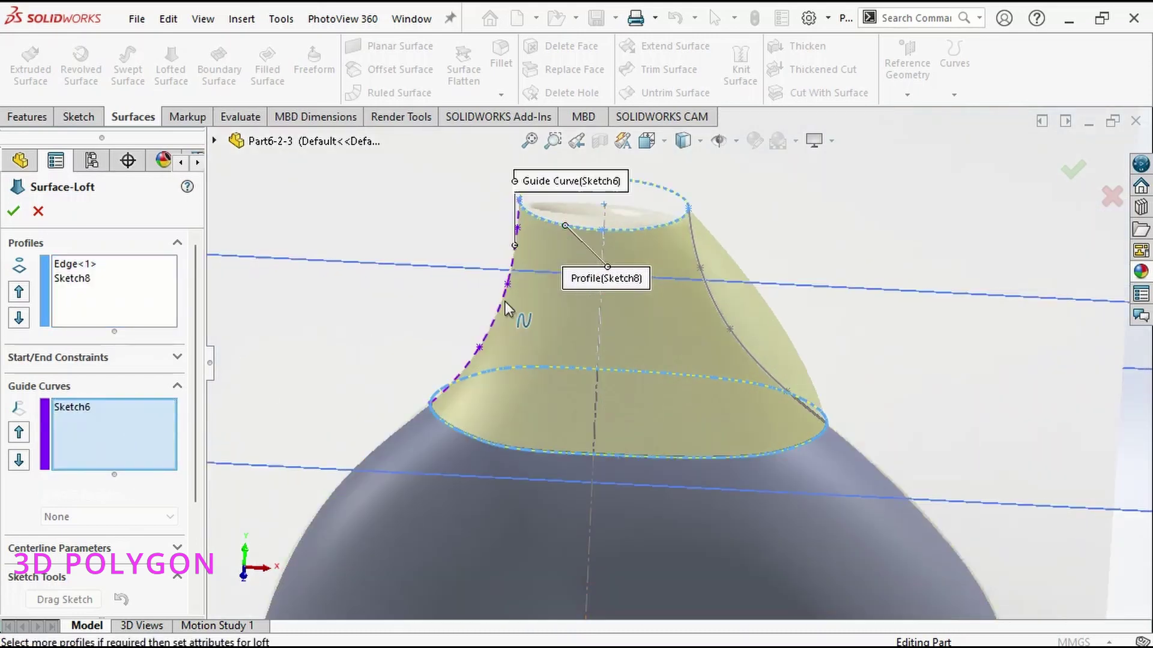
{"action": "left_click", "coordinate": [711, 299]}
{"action": "mouse_move", "coordinate": [711, 298]}
{"action": "middle_mouse_down"}
{"action": "mouse_move", "coordinate": [695, 337]}
{"action": "mouse_move", "coordinate": [547, 376]}
{"action": "middle_mouse_up"}
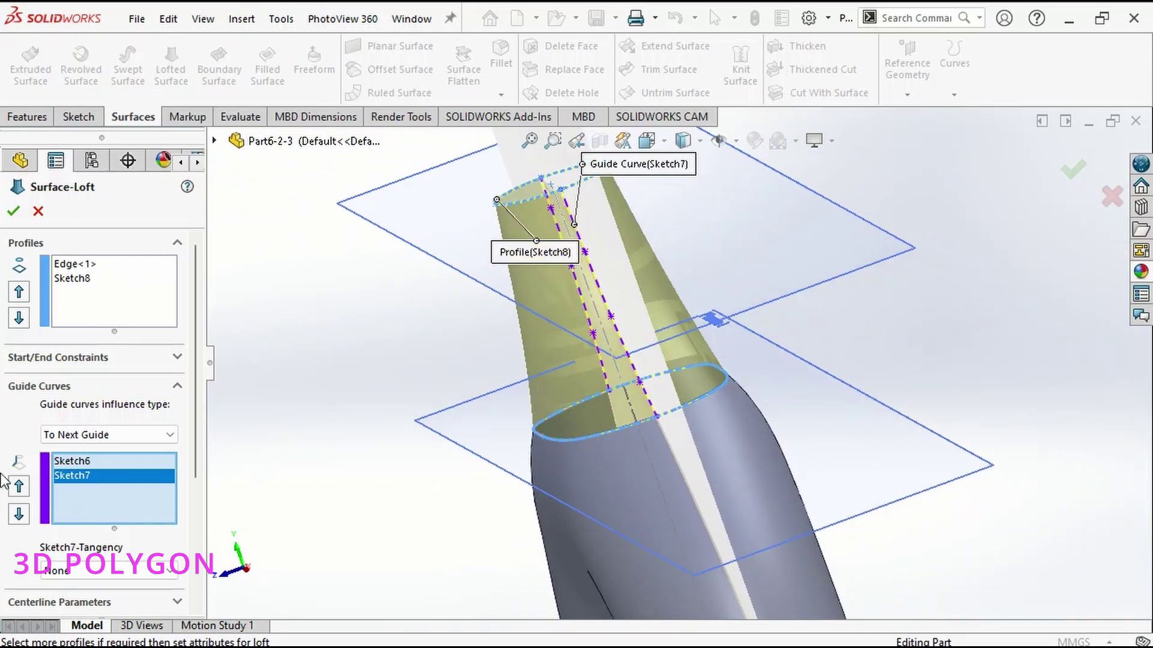
Set the neck loft's start constraint to Tangency To Face and complete the surface.
{"action": "left_click", "coordinate": [110, 360]}
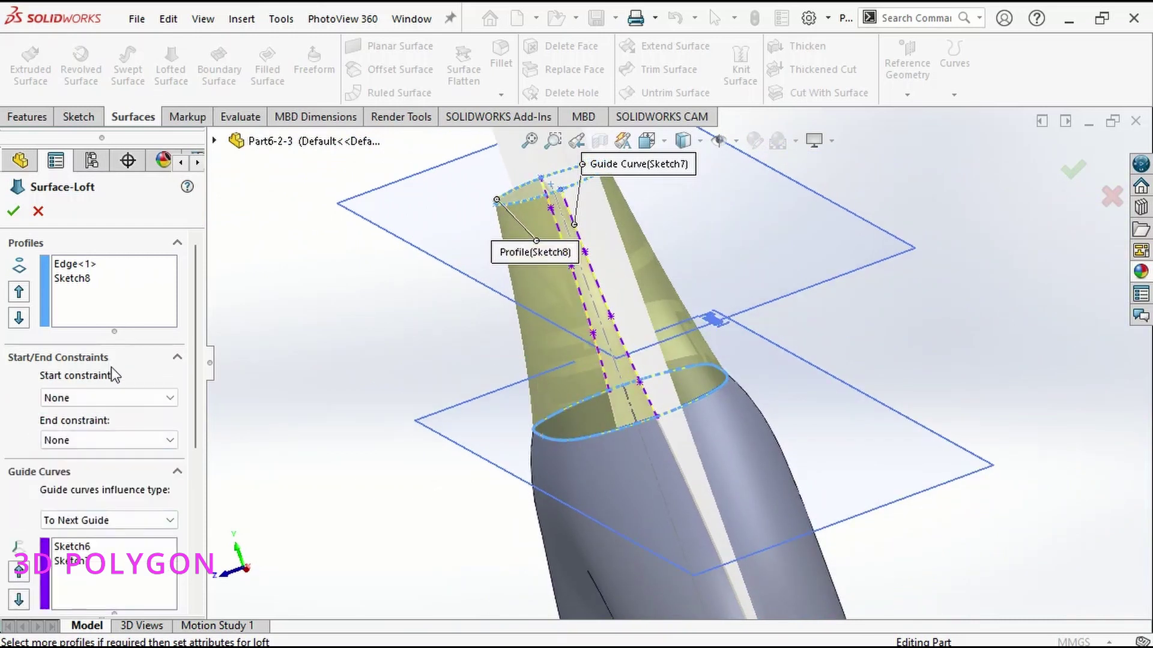
{"action": "left_click", "coordinate": [89, 401]}
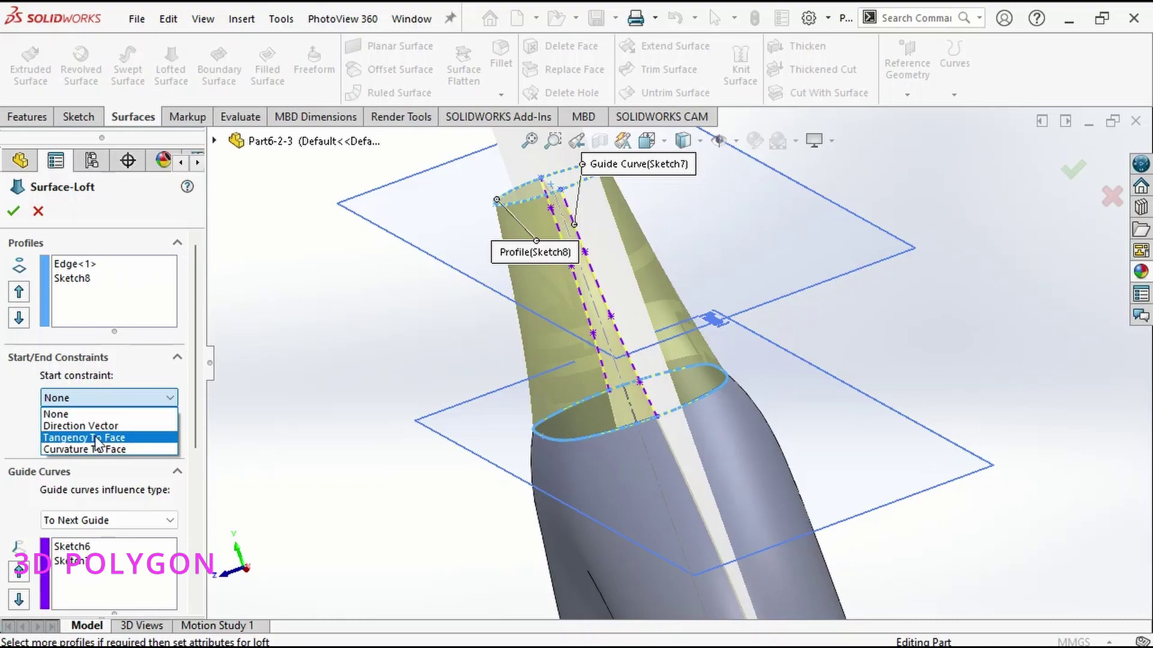
{"action": "left_click", "coordinate": [98, 436]}
{"action": "middle_click_drag", "start_coordinate": [399, 425], "coordinate": [414, 406]}
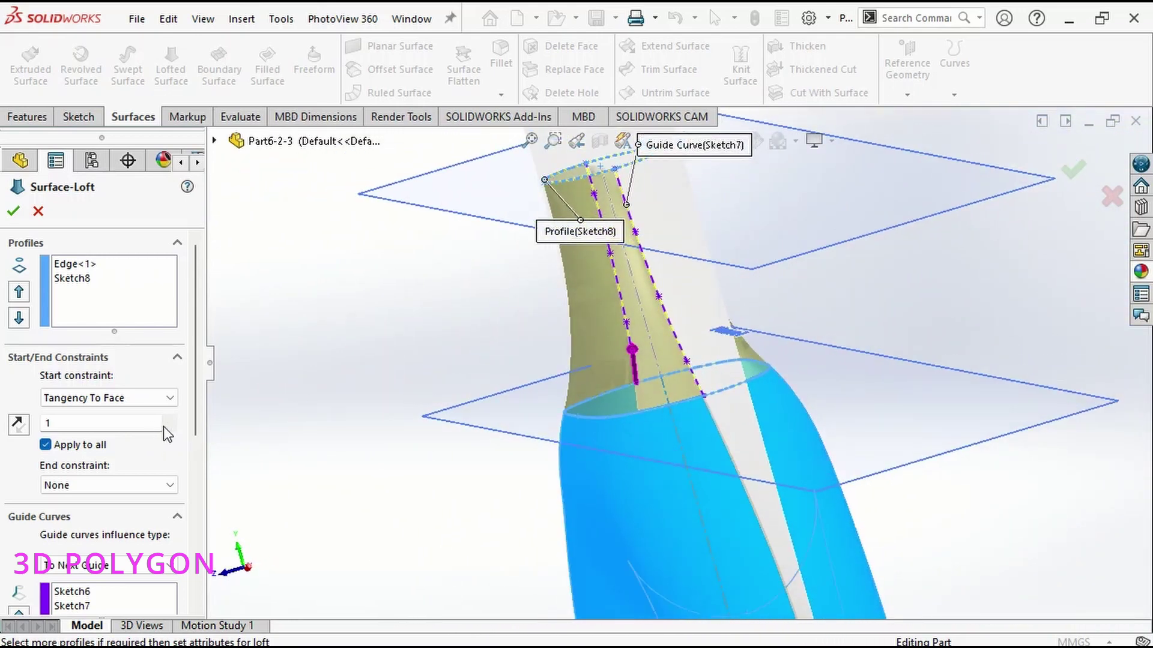
{"action": "mouse_move", "coordinate": [354, 452]}
{"action": "middle_mouse_down"}
{"action": "mouse_move", "coordinate": [335, 440]}
{"action": "mouse_move", "coordinate": [324, 458]}
{"action": "mouse_move", "coordinate": [386, 442]}
{"action": "mouse_move", "coordinate": [392, 428]}
{"action": "mouse_move", "coordinate": [332, 438]}
{"action": "mouse_move", "coordinate": [342, 436]}
{"action": "middle_mouse_up"}
{"action": "left_click", "coordinate": [1064, 175]}
Hide the planes, sketches and reference picture so only the vase surfaces are displayed.
{"action": "middle_click_drag", "start_coordinate": [893, 297], "coordinate": [966, 277]}
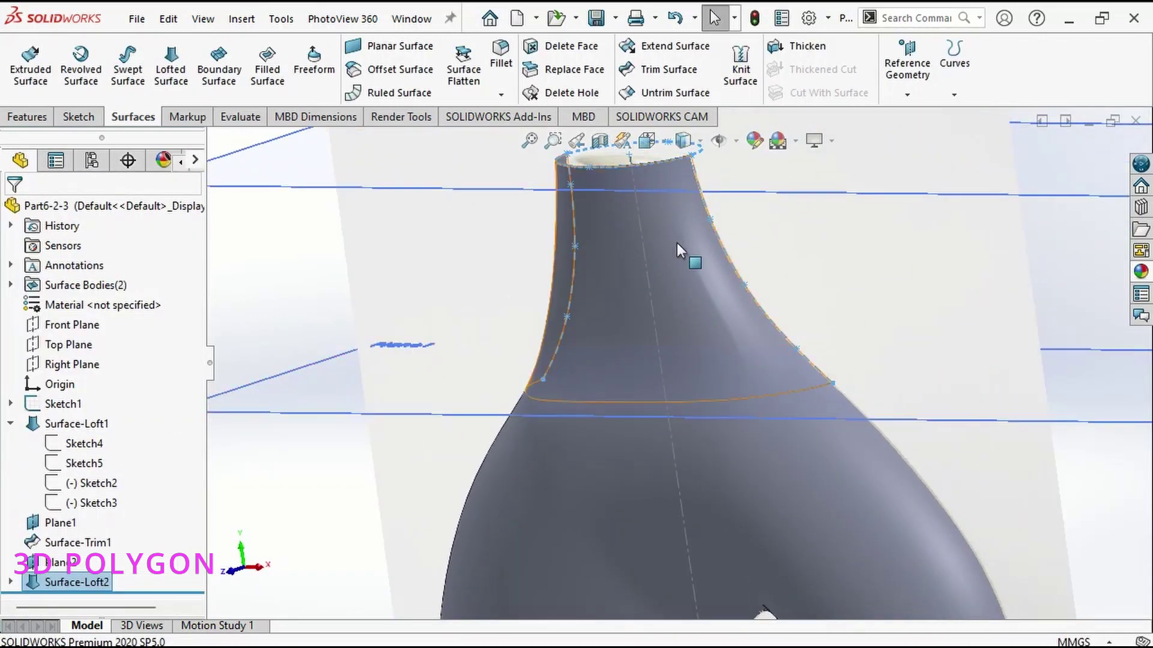
{"action": "left_click", "coordinate": [720, 143]}
{"action": "middle_click_drag", "start_coordinate": [705, 434], "coordinate": [849, 386]}
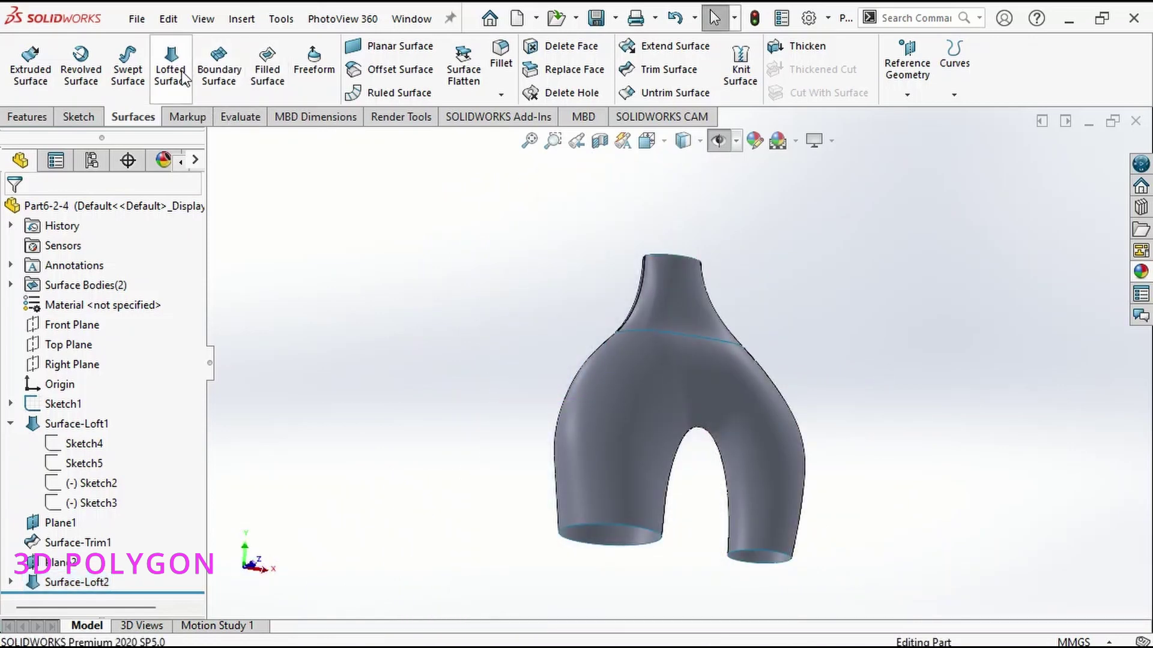
Create planar surfaces closing both leg bottoms and the neck opening, using their boundary edges.
{"action": "left_click", "coordinate": [359, 54]}
{"action": "scroll", "coordinate": [640, 481], "scroll_direction": "down", "scroll_amount": 2}
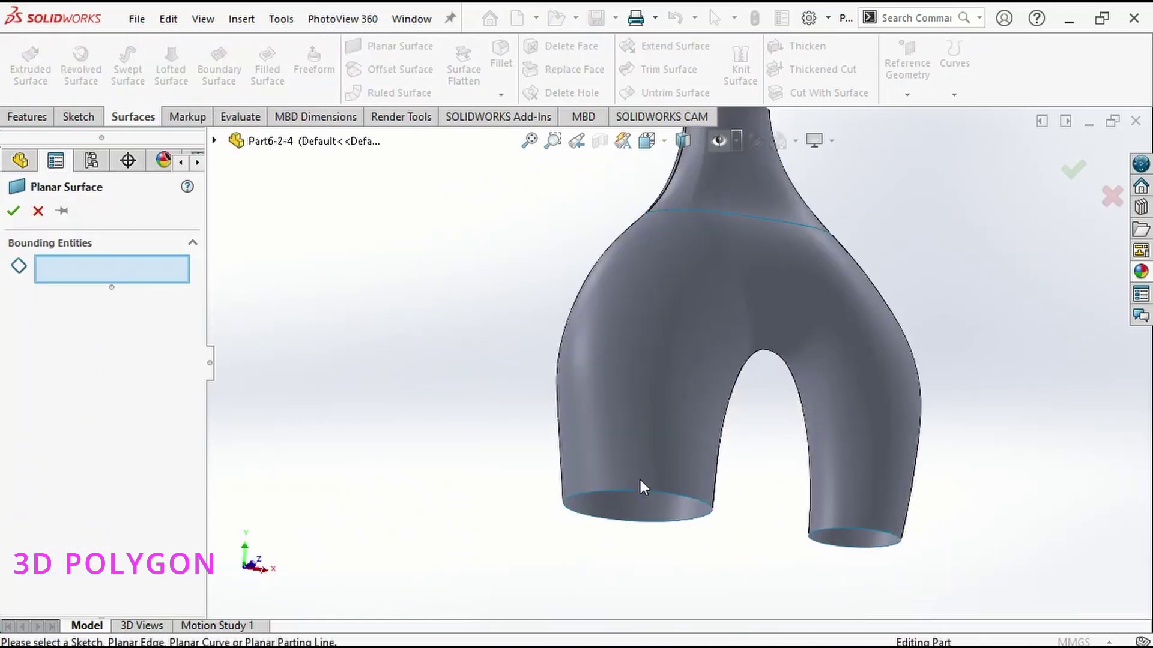
{"action": "left_click", "coordinate": [625, 493]}
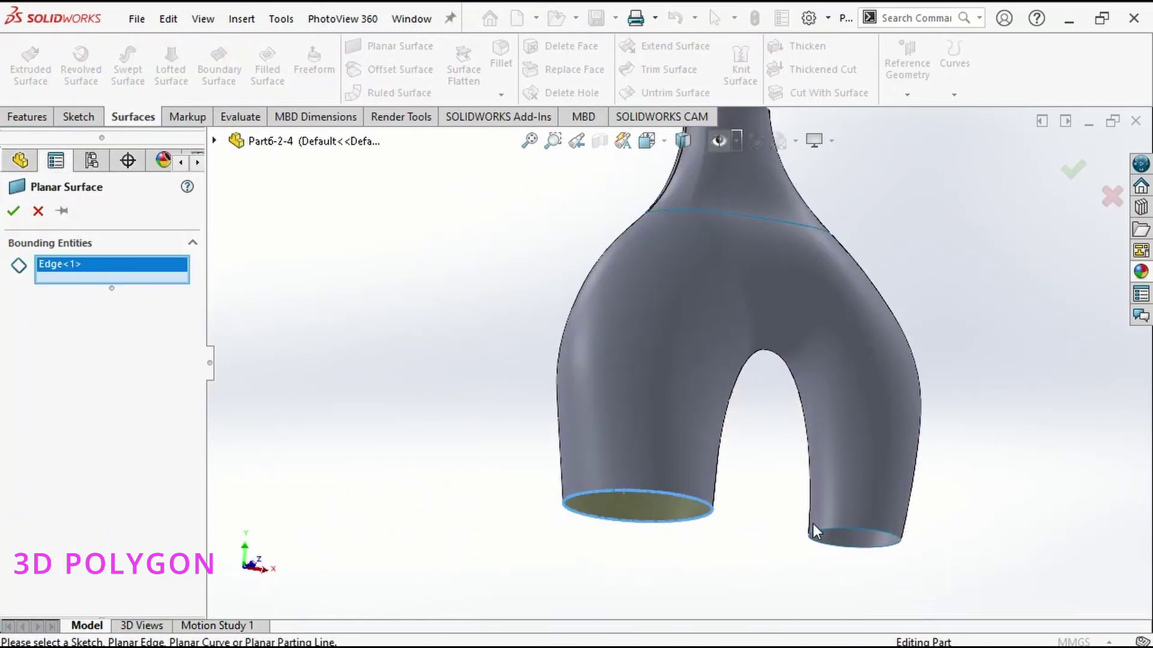
{"action": "left_click", "coordinate": [845, 528]}
{"action": "middle_click_drag", "start_coordinate": [855, 428], "coordinate": [869, 575]}
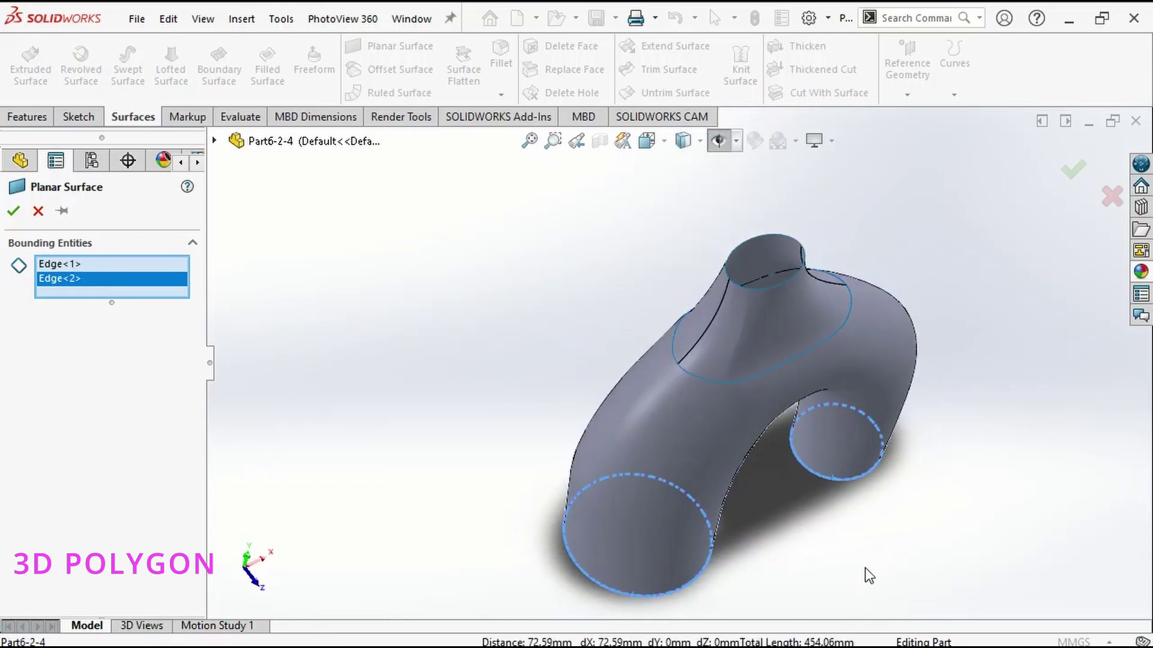
{"action": "left_click", "coordinate": [773, 287]}
{"action": "left_click", "coordinate": [743, 298]}
{"action": "middle_click_drag", "start_coordinate": [772, 466], "coordinate": [750, 361]}
{"action": "left_click", "coordinate": [12, 211]}
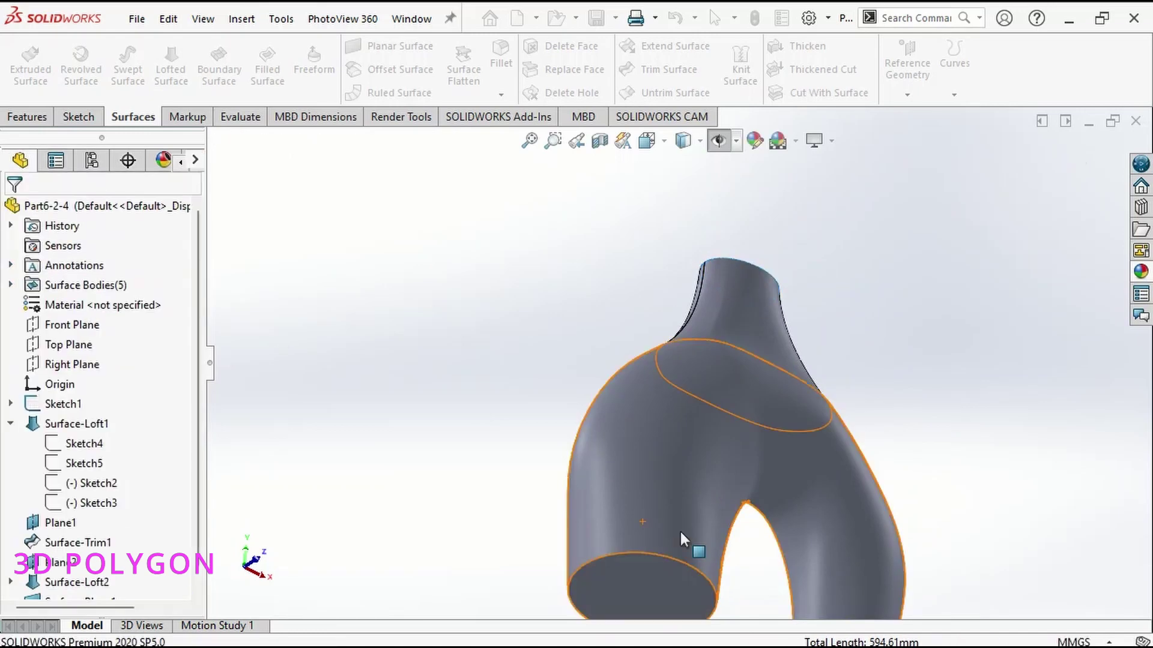
Knit the trimmed leg surface, the neck loft and the three planar caps into one solid body.
{"action": "middle_click_drag", "start_coordinate": [827, 434], "coordinate": [818, 456]}
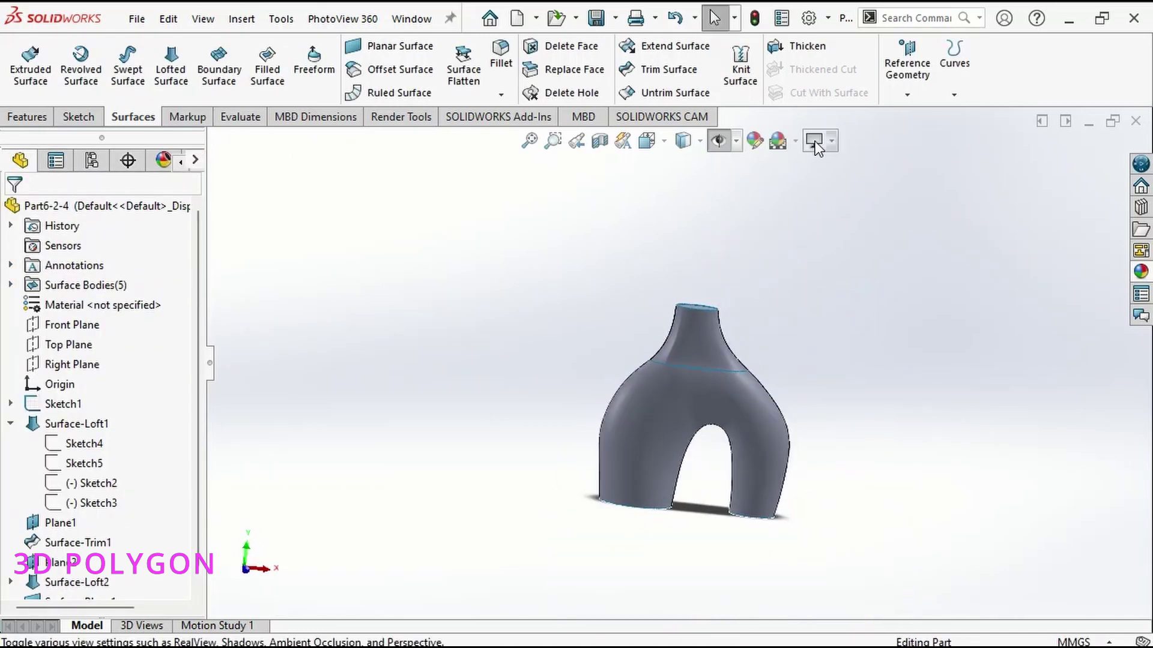
{"action": "left_click", "coordinate": [727, 94]}
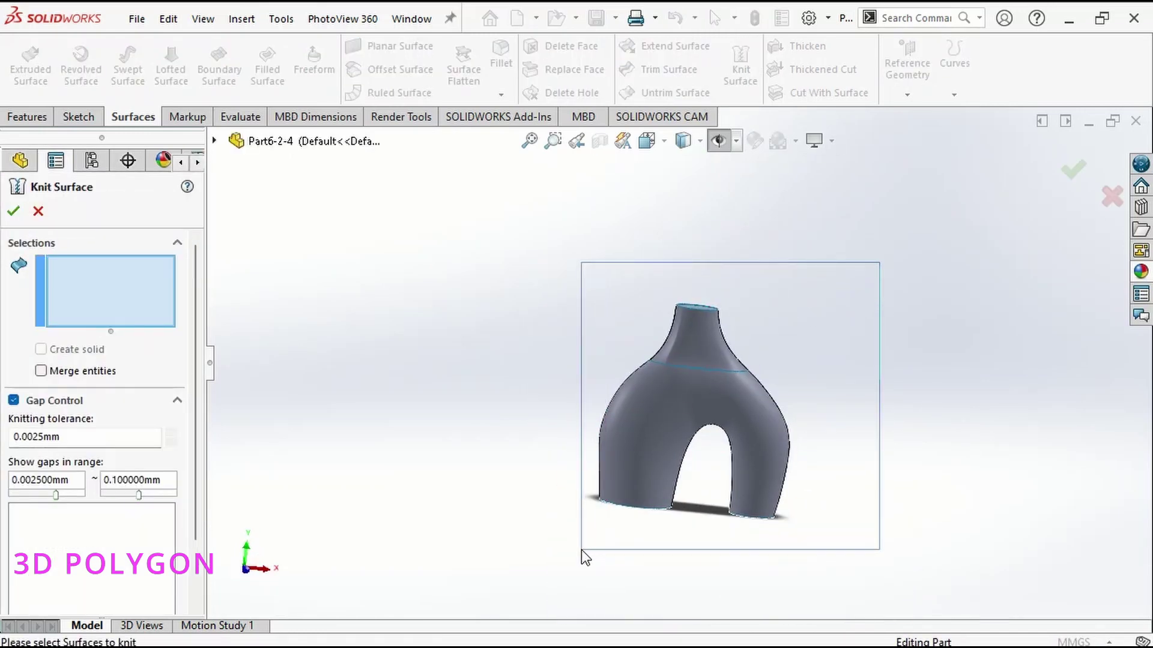
{"action": "left_click_drag", "start_coordinate": [581, 550], "coordinate": [577, 550]}
{"action": "mouse_move", "coordinate": [652, 562]}
{"action": "middle_mouse_down"}
{"action": "mouse_move", "coordinate": [697, 450]}
{"action": "mouse_move", "coordinate": [656, 557]}
{"action": "middle_mouse_up"}
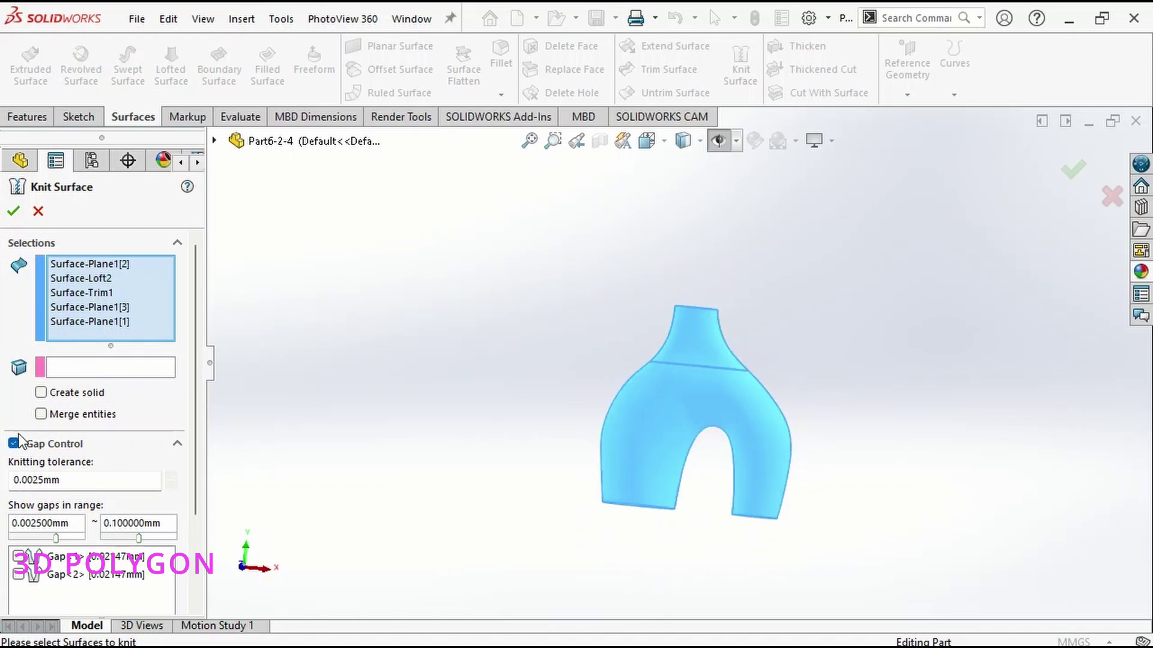
{"action": "left_click", "coordinate": [13, 211]}
{"action": "middle_click_drag", "start_coordinate": [599, 399], "coordinate": [631, 339]}
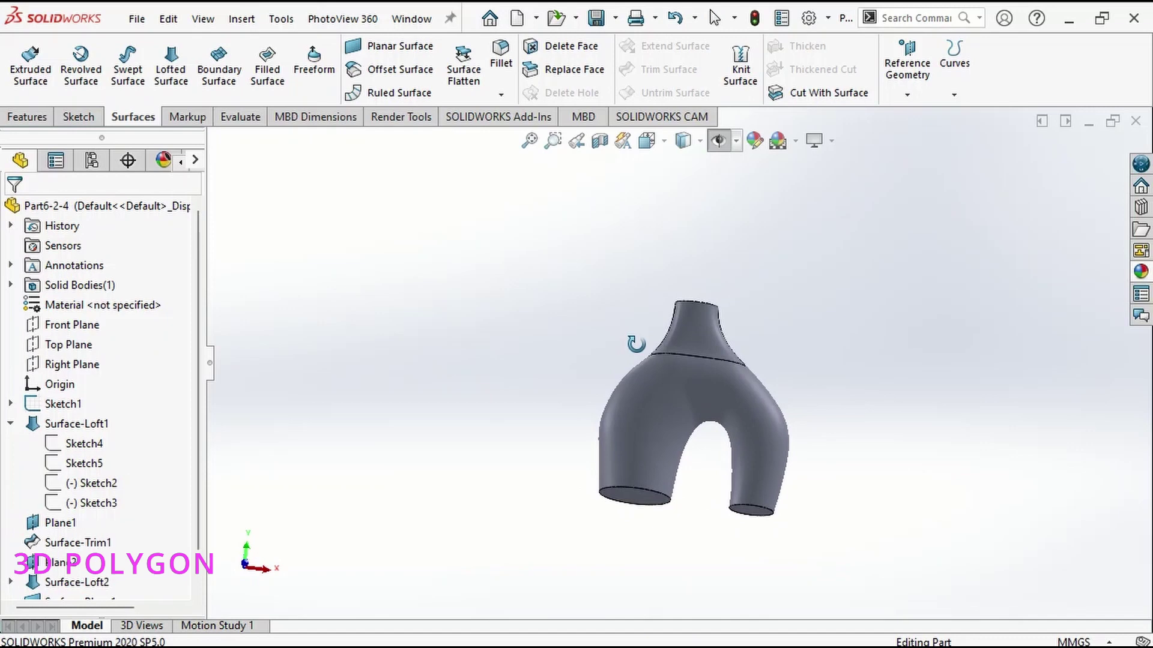
Fillet the bottom edges of both legs with a symmetric 5 mm radius.
{"action": "scroll", "coordinate": [669, 510], "scroll_direction": "down", "scroll_amount": 6}
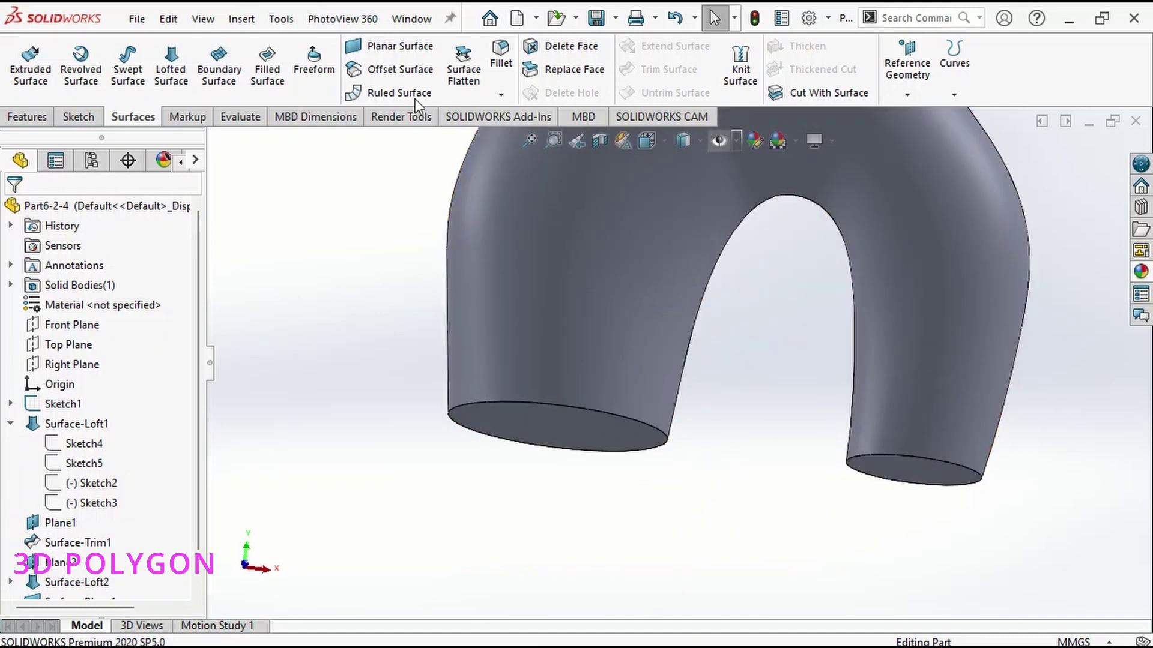
{"action": "left_click", "coordinate": [42, 115]}
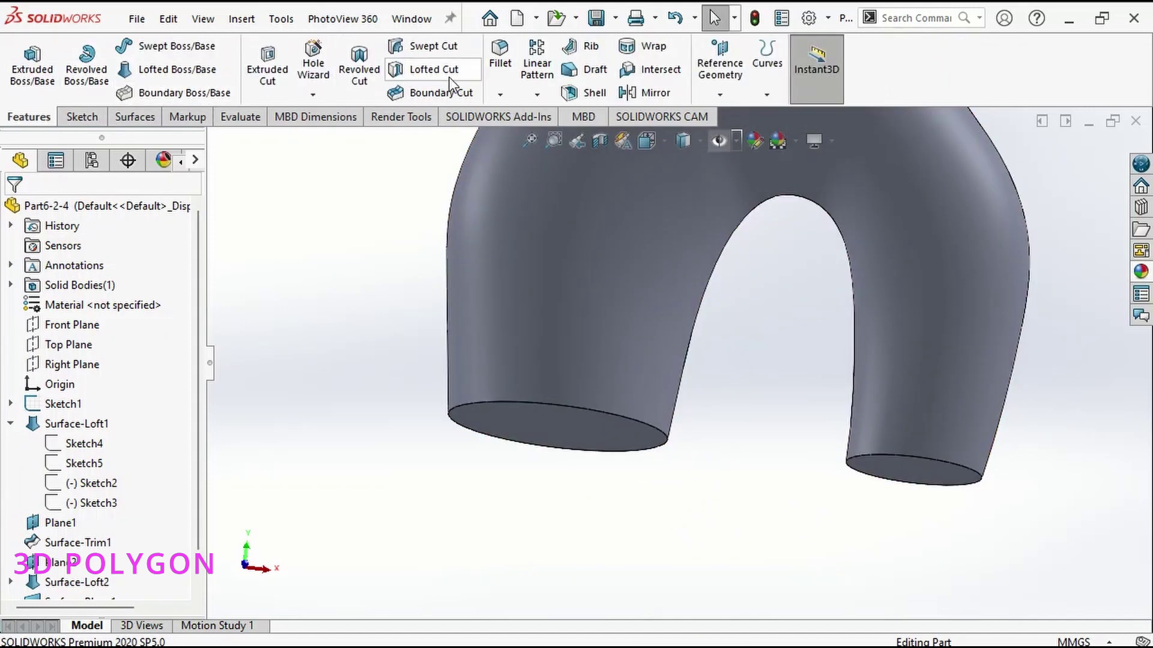
{"action": "left_click", "coordinate": [509, 81]}
{"action": "left_click", "coordinate": [553, 405]}
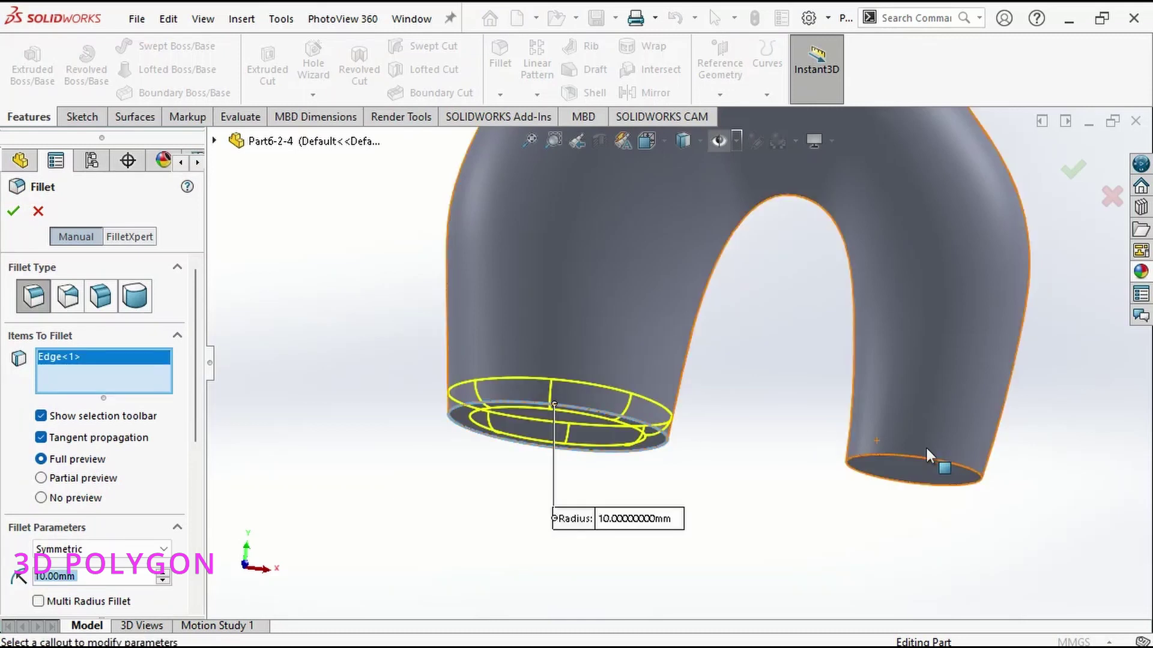
{"action": "left_click", "coordinate": [917, 463]}
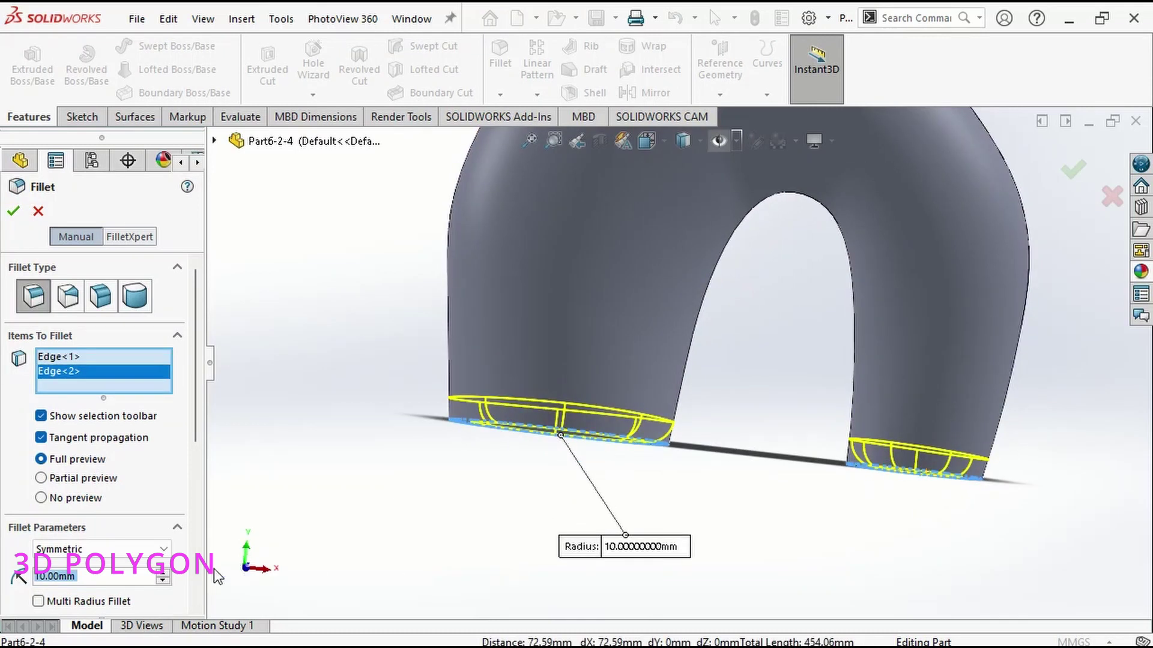
{"action": "type", "text": "5"}
{"action": "key", "text": "Return"}
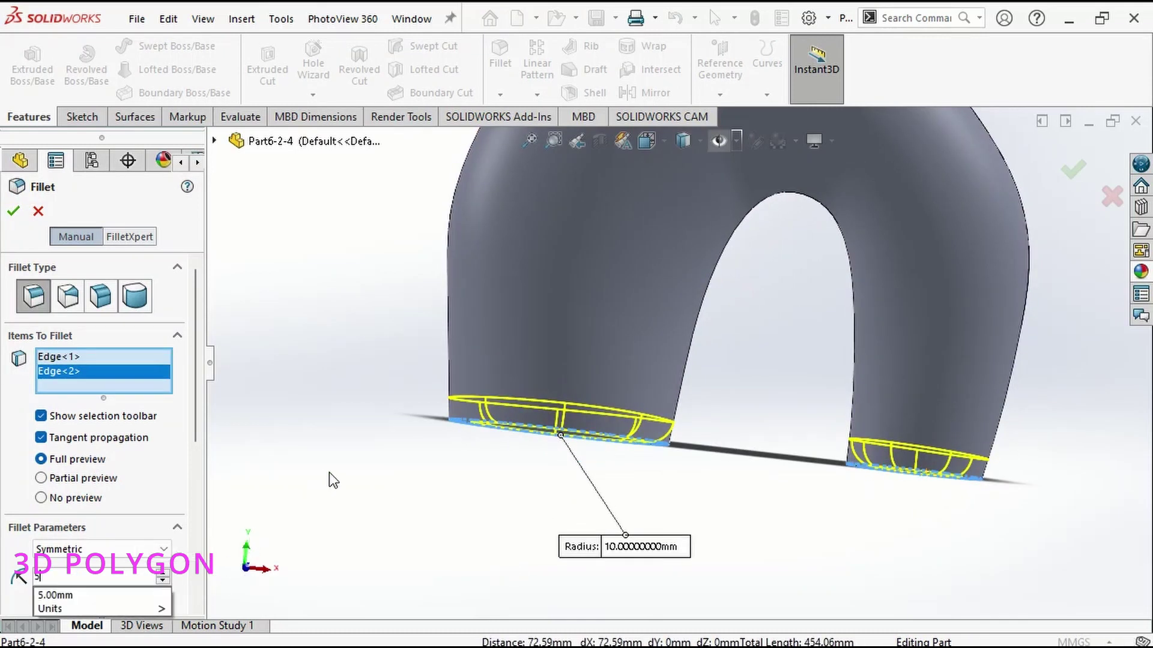
{"action": "left_click", "coordinate": [13, 213]}
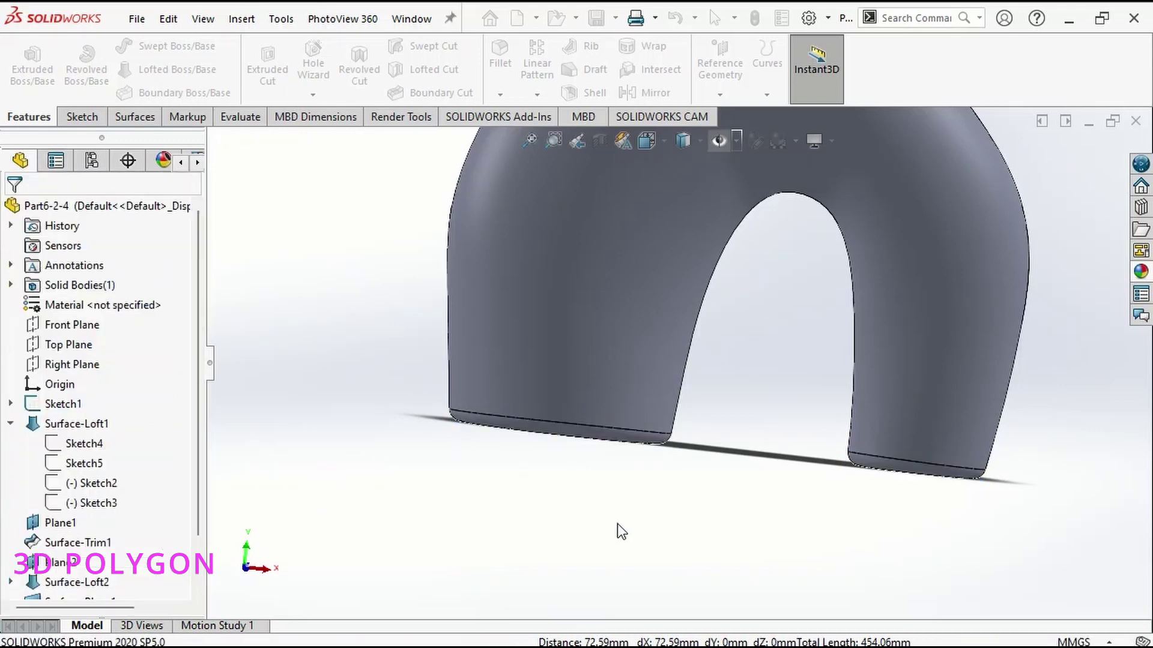
Shell the vase to a 1.5 mm wall thickness, removing the flat face on top of the neck.
{"action": "scroll", "coordinate": [710, 430], "scroll_direction": "up", "scroll_amount": 3}
{"action": "middle_click_drag", "start_coordinate": [710, 430], "coordinate": [710, 419]}
{"action": "scroll", "coordinate": [756, 310], "scroll_direction": "up", "scroll_amount": 3}
{"action": "scroll", "coordinate": [756, 308], "scroll_direction": "down", "scroll_amount": 3}
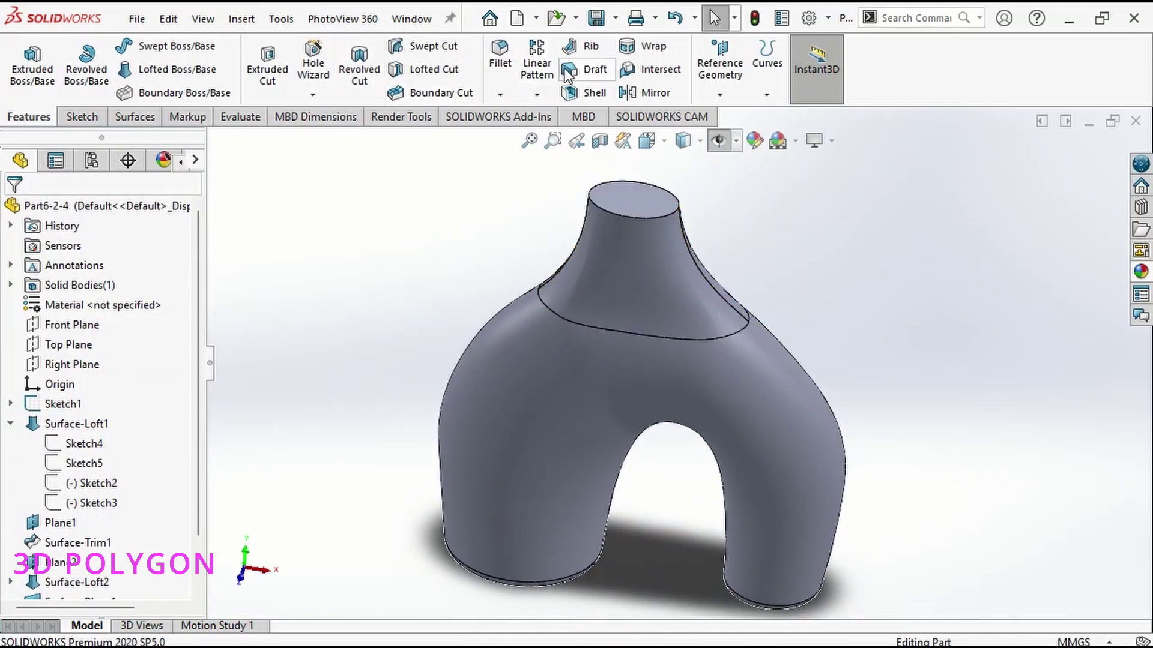
{"action": "left_click", "coordinate": [591, 92]}
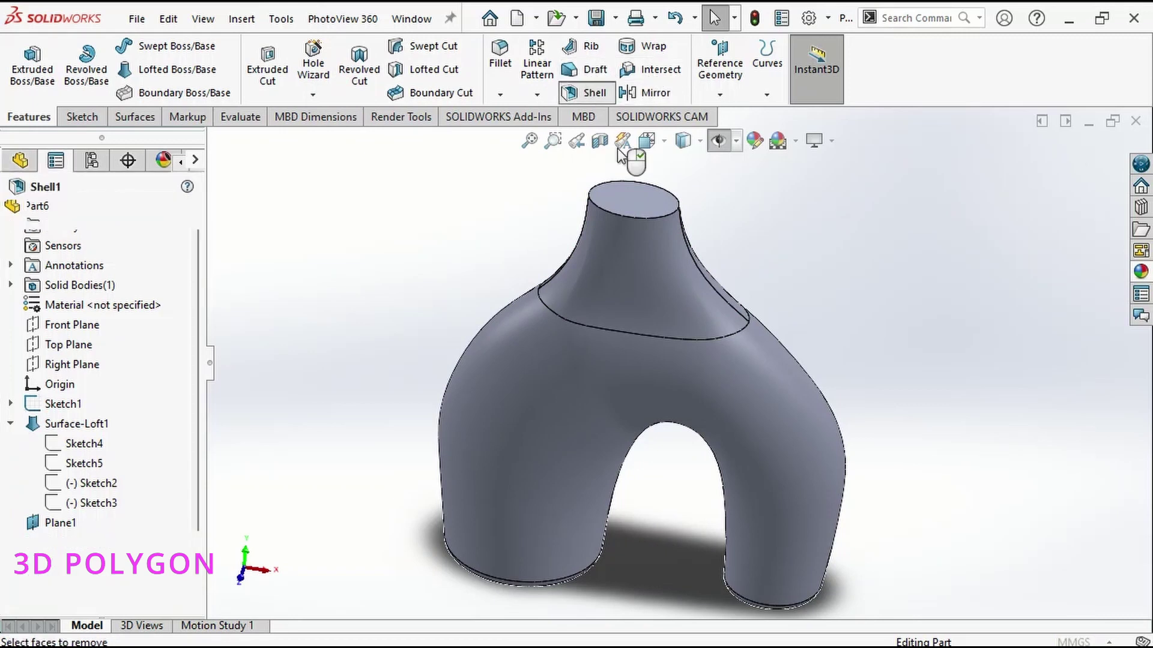
{"action": "left_click", "coordinate": [635, 195]}
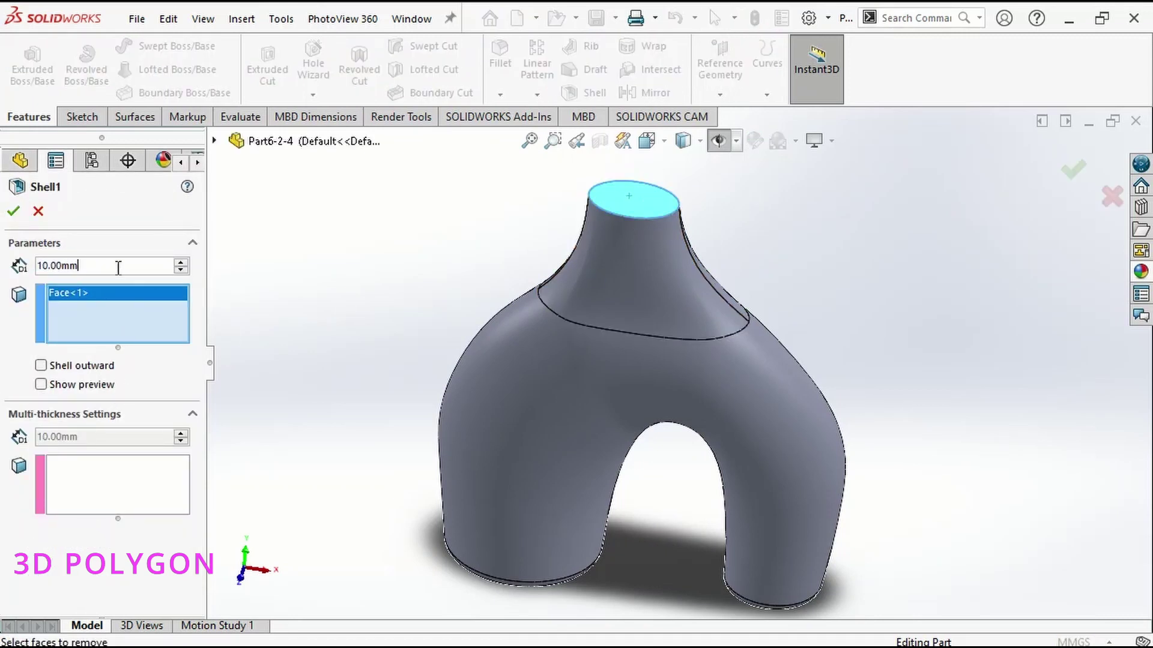
{"action": "type", "text": "1.5"}
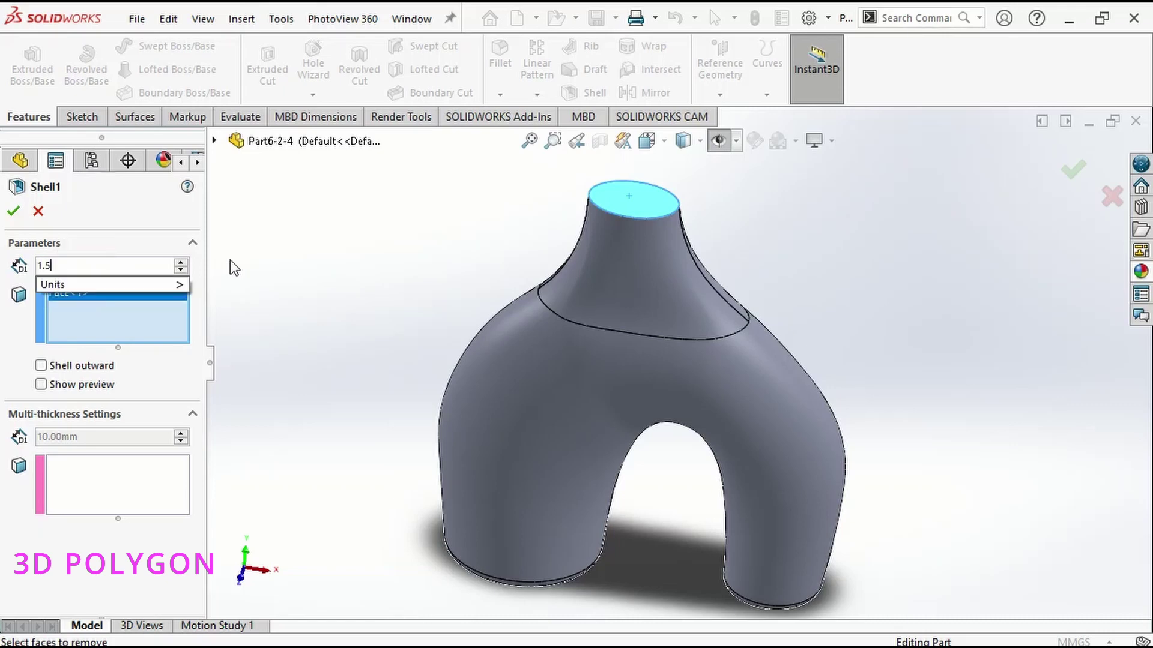
{"action": "key", "text": "Return"}
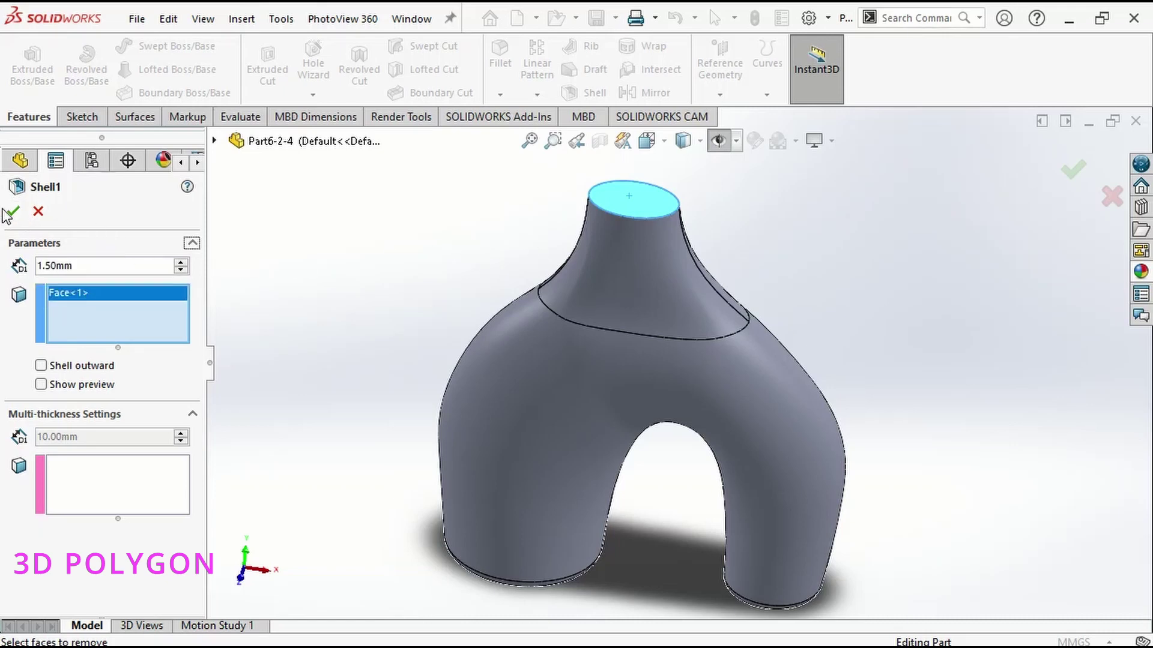
{"action": "key", "text": "Return"}
Examine the hollow neck opening, the legs and the overall shape of the shelled vase.
{"action": "scroll", "coordinate": [661, 207], "scroll_direction": "down", "scroll_amount": 3}
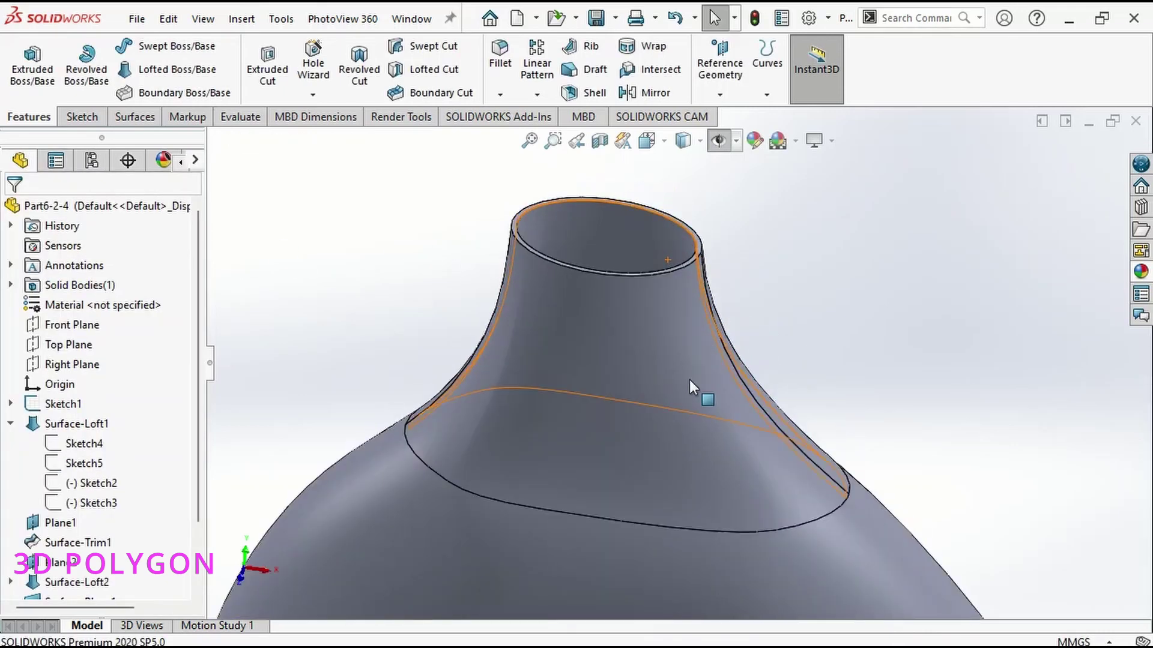
{"action": "scroll", "coordinate": [720, 453], "scroll_direction": "up", "scroll_amount": 4}
{"action": "middle_click_drag", "start_coordinate": [702, 547], "coordinate": [705, 494]}
{"action": "scroll", "coordinate": [729, 561], "scroll_direction": "up", "scroll_amount": 1}
{"action": "middle_click_drag", "start_coordinate": [729, 561], "coordinate": [682, 509], "text": "ctrl"}
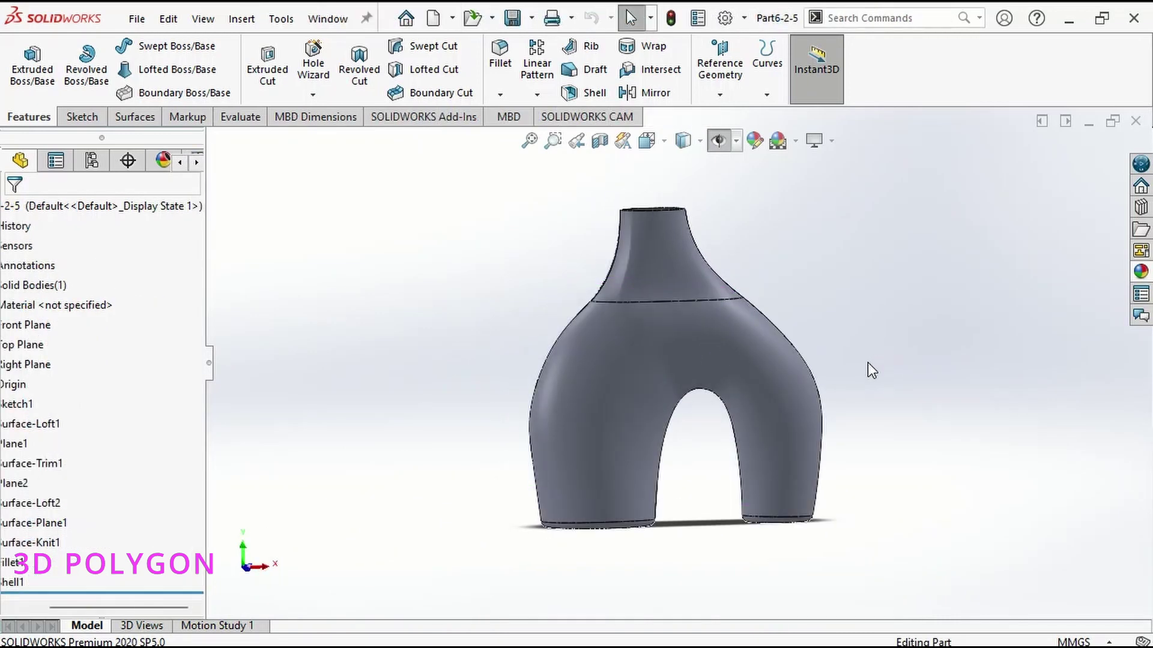
{"action": "scroll", "coordinate": [871, 371], "scroll_direction": "down", "scroll_amount": 2}
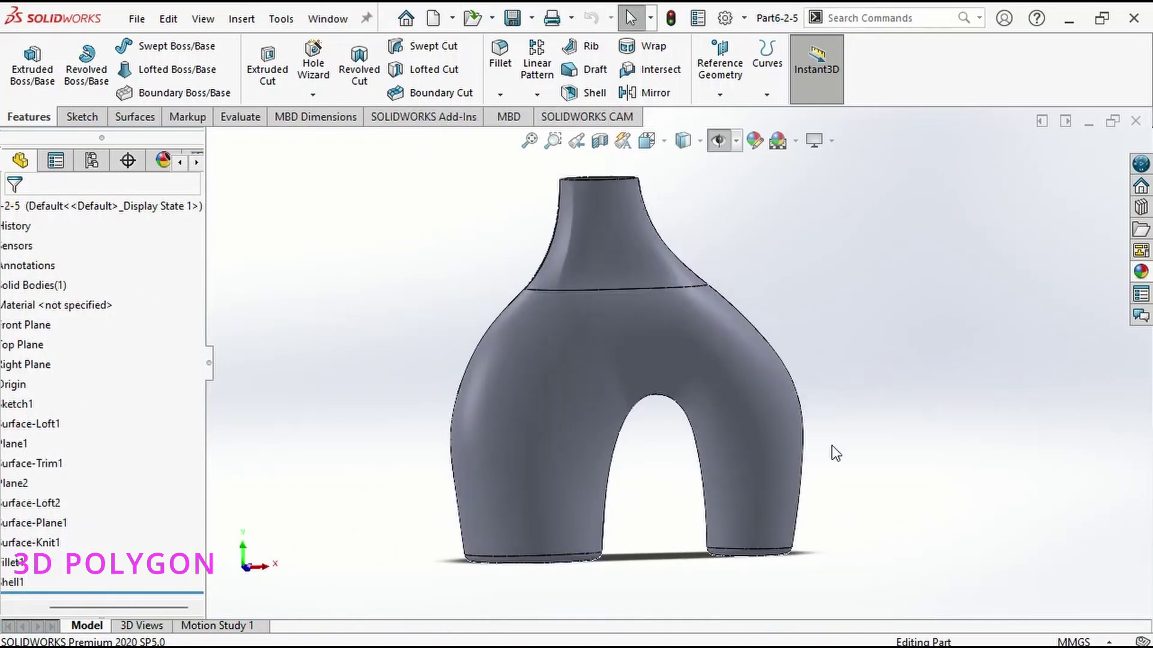
{"action": "middle_click_drag", "start_coordinate": [839, 442], "coordinate": [615, 396]}
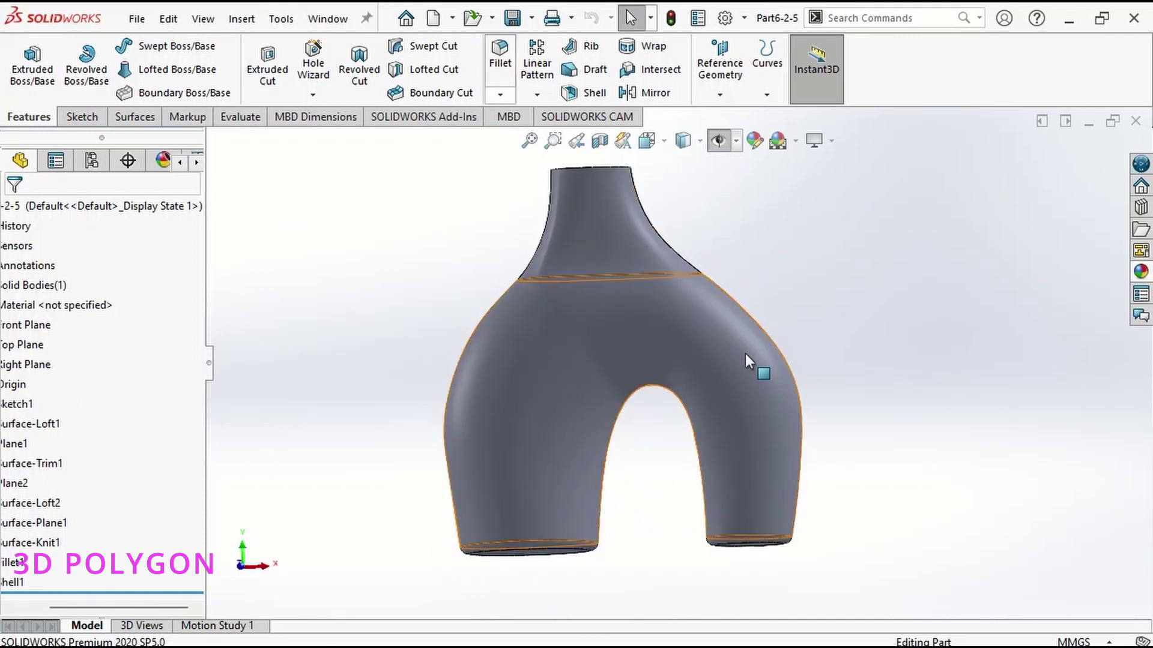
Open the appearance settings for the entire vase body.
{"action": "right_click", "coordinate": [708, 322]}
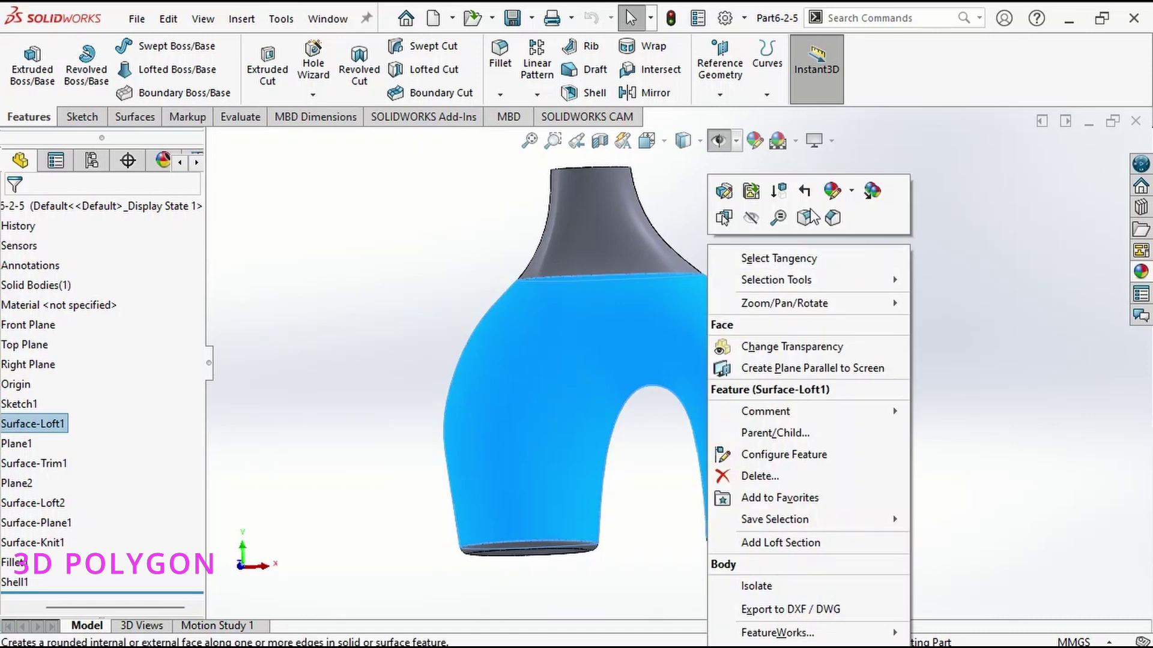
{"action": "left_click", "coordinate": [833, 192]}
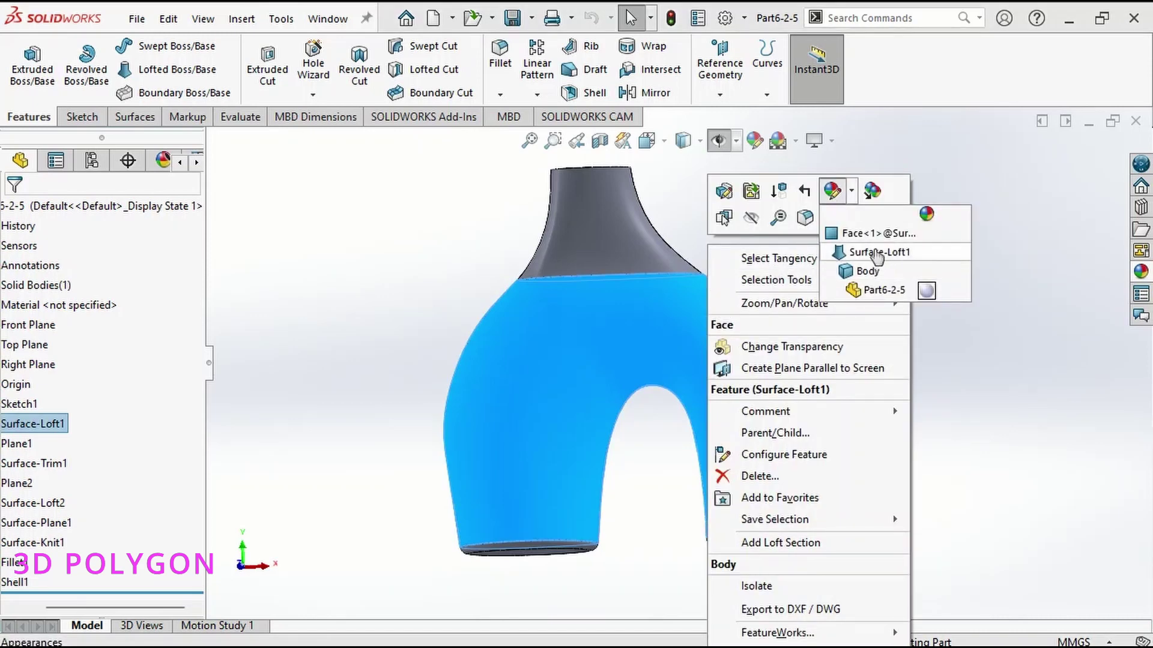
{"action": "left_click", "coordinate": [867, 272]}
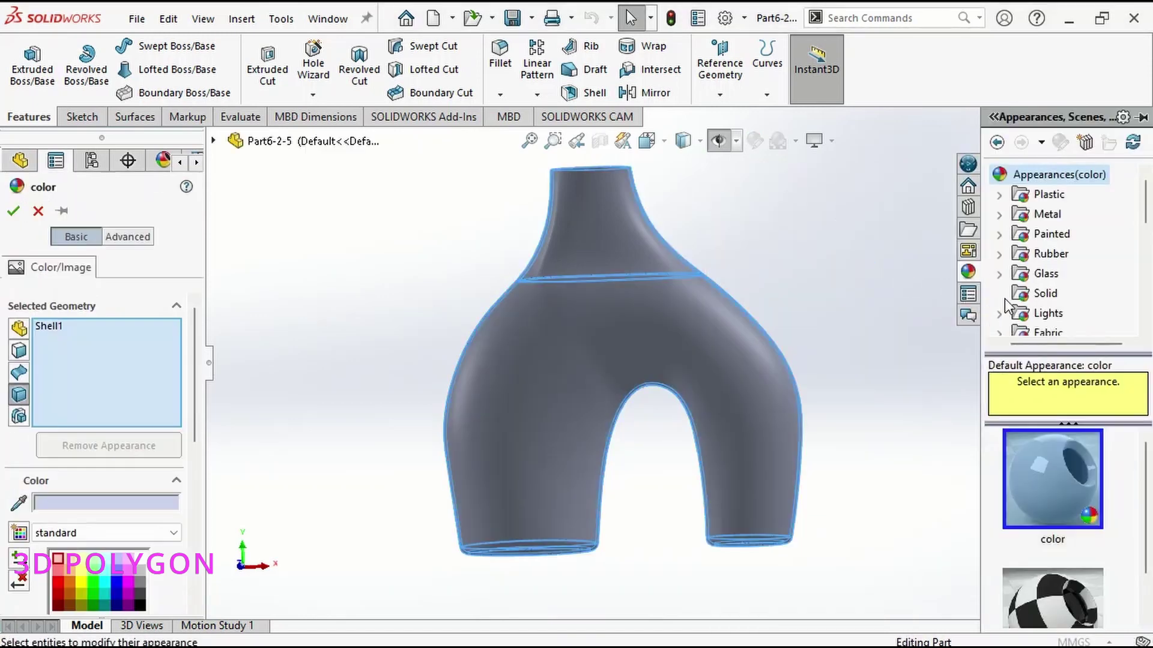
Browse the Stone appearance categories and apply the architectural sandstone appearance to the vase body.
{"action": "scroll", "coordinate": [1051, 288], "scroll_direction": "down", "scroll_amount": 3}
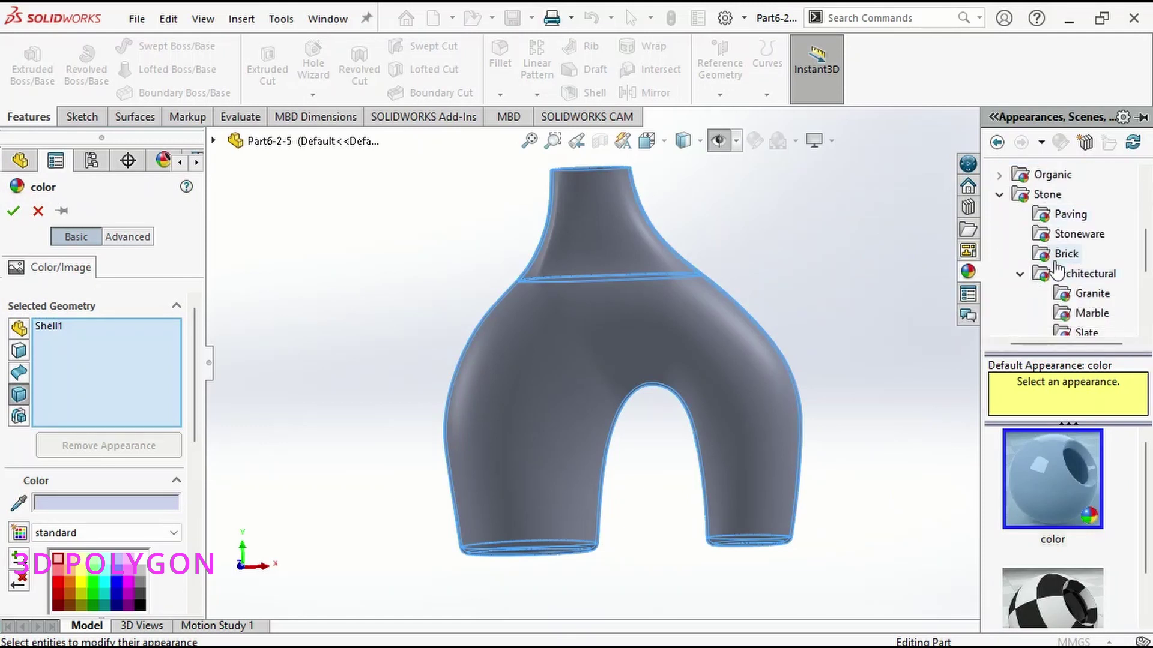
{"action": "left_click", "coordinate": [1079, 240]}
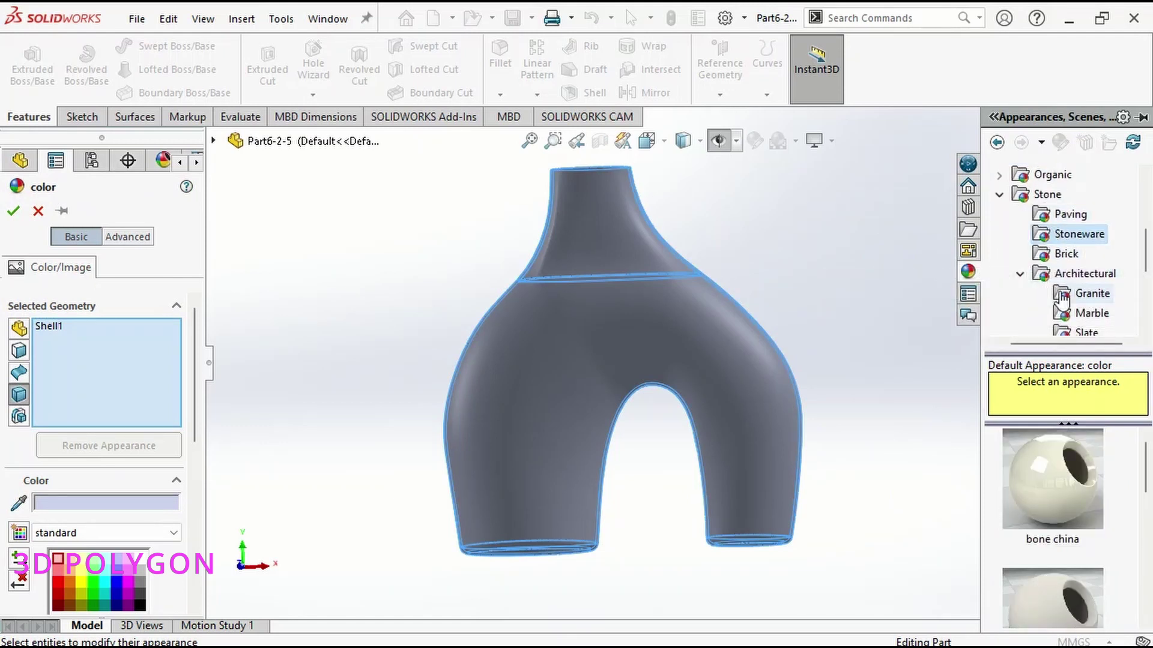
{"action": "left_click", "coordinate": [1064, 216]}
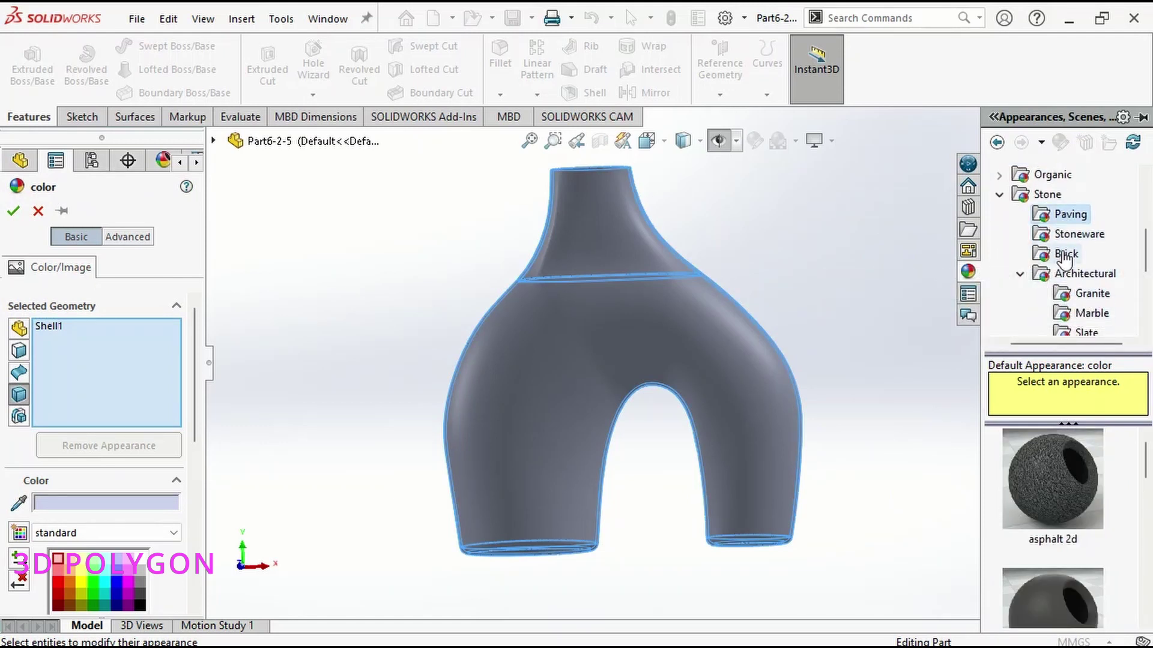
{"action": "left_click", "coordinate": [1065, 255]}
{"action": "left_click", "coordinate": [1078, 275]}
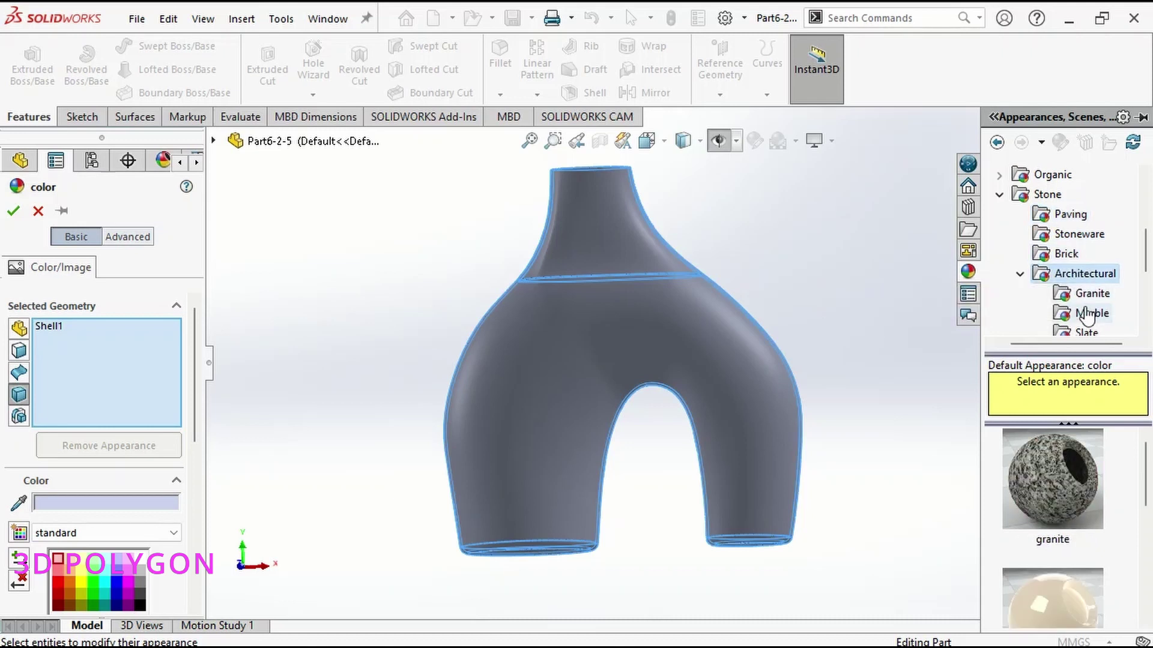
{"action": "left_click", "coordinate": [1088, 315]}
{"action": "scroll", "coordinate": [1096, 323], "scroll_direction": "down", "scroll_amount": 1}
{"action": "left_click", "coordinate": [1086, 273]}
{"action": "left_click", "coordinate": [1099, 293]}
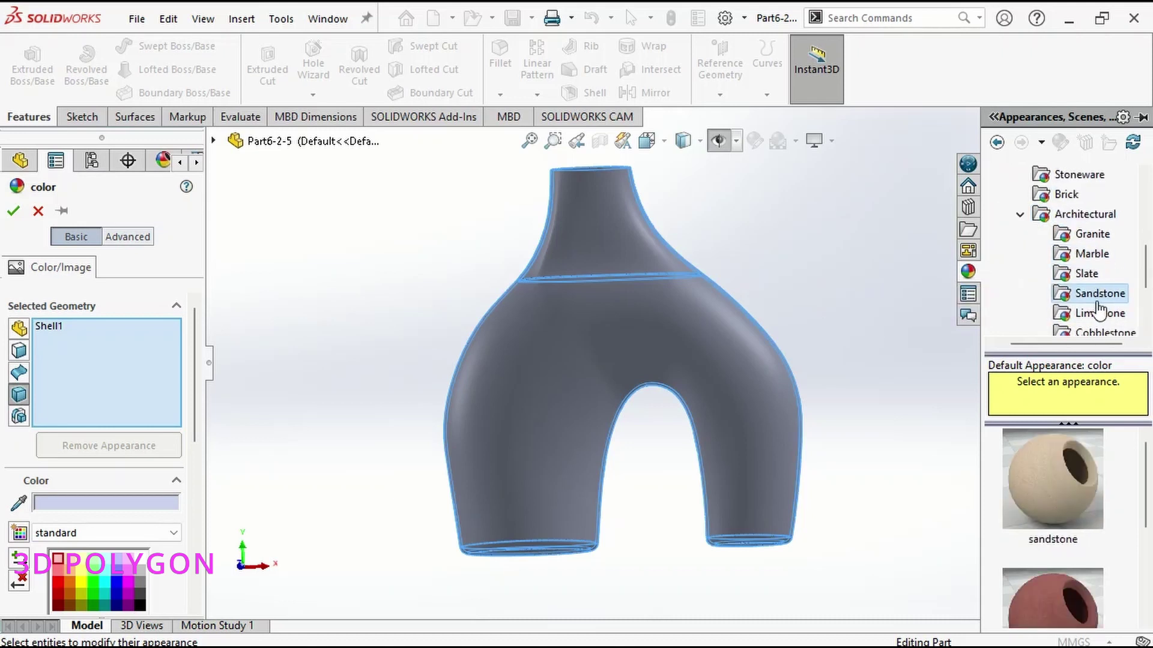
{"action": "scroll", "coordinate": [1094, 457], "scroll_direction": "down", "scroll_amount": 1}
{"action": "left_click_drag", "start_coordinate": [1082, 464], "coordinate": [754, 393]}
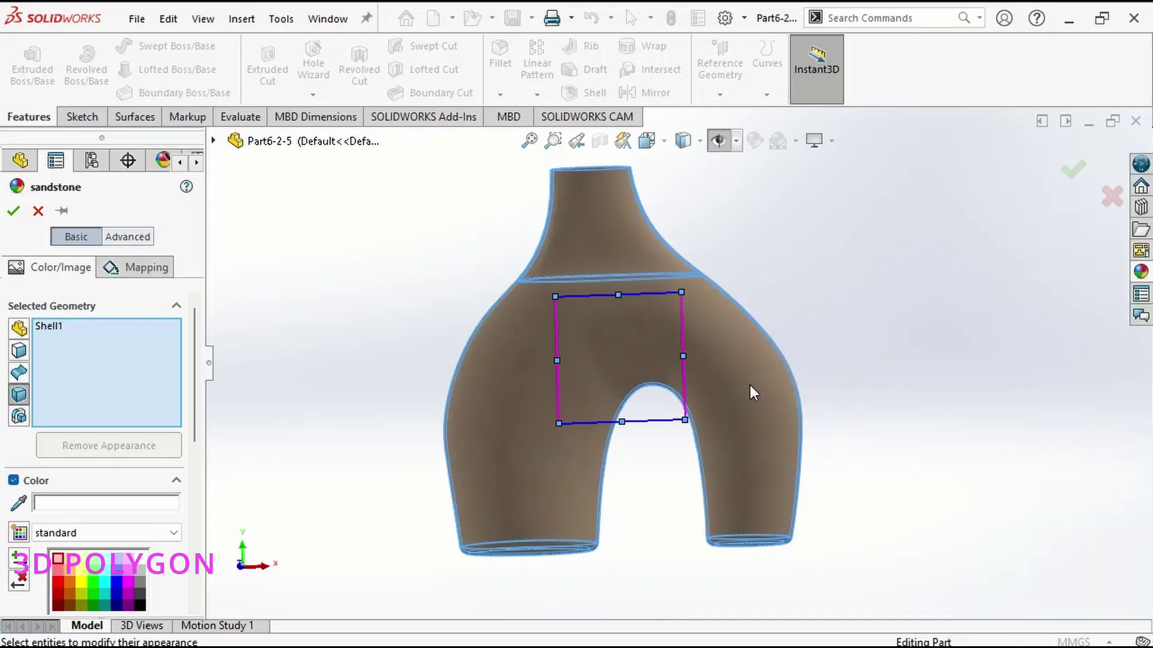
{"action": "left_click", "coordinate": [1078, 168]}
{"action": "scroll", "coordinate": [670, 370], "scroll_direction": "down", "scroll_amount": 5}
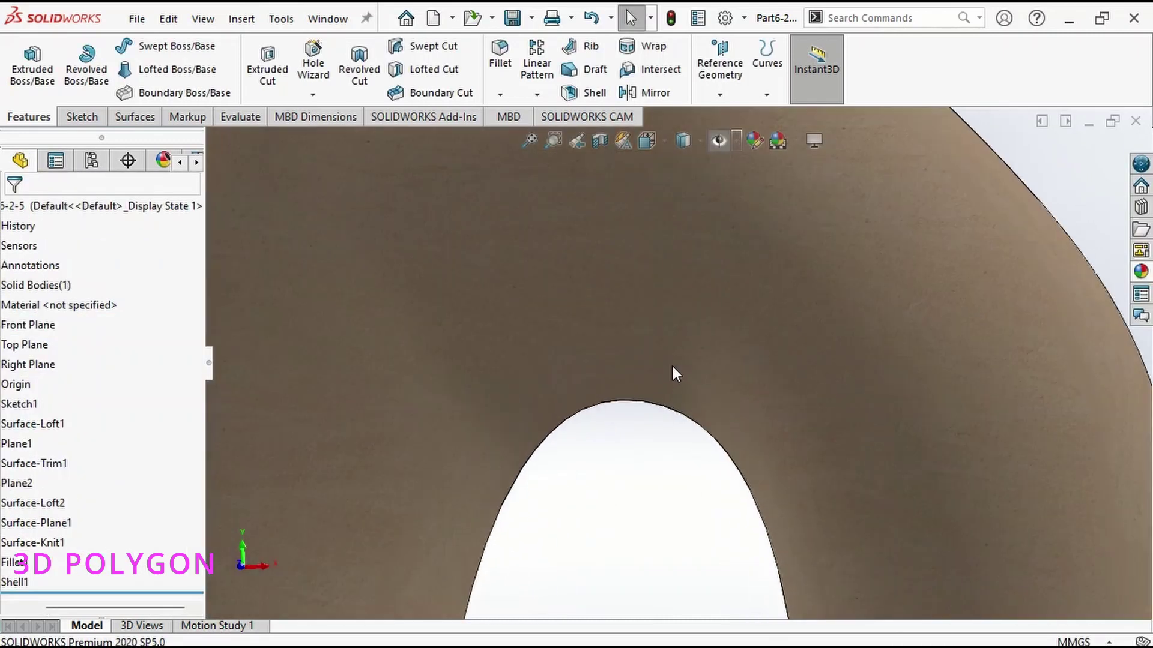
{"action": "scroll", "coordinate": [849, 298], "scroll_direction": "up", "scroll_amount": 5}
{"action": "middle_click_drag", "start_coordinate": [684, 381], "coordinate": [703, 400]}
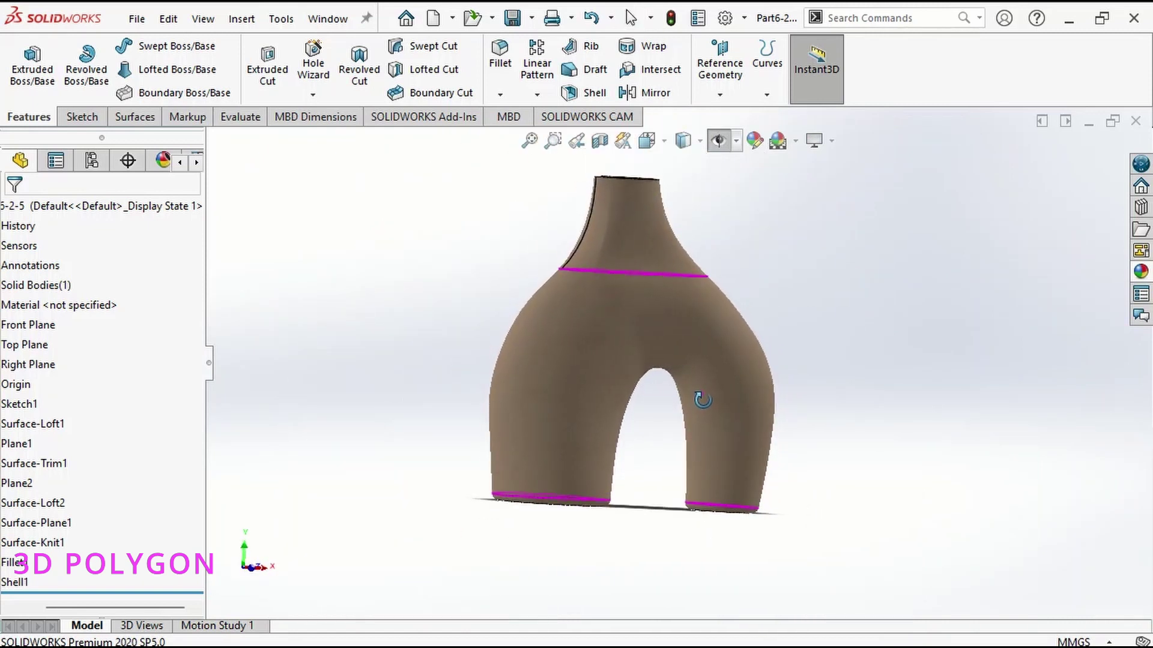